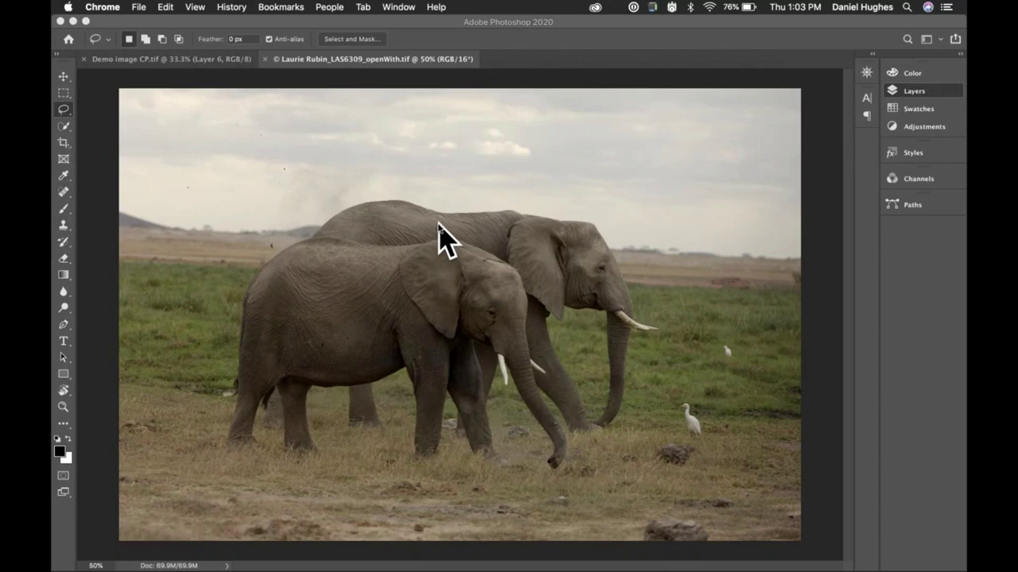
Bring the Photoshop window with the elephant photo and Nik Selective Tool panel to the front
click(441, 68)
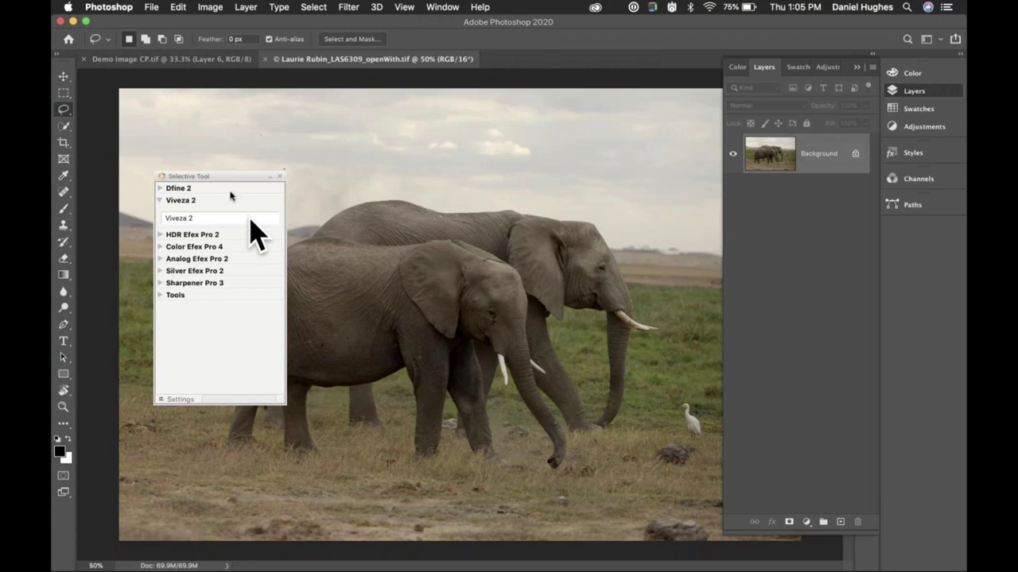
Move the Nik Selective Tool panel to the upper right beside the Layers panel, clear of the elephants
drag(219, 175, 229, 136)
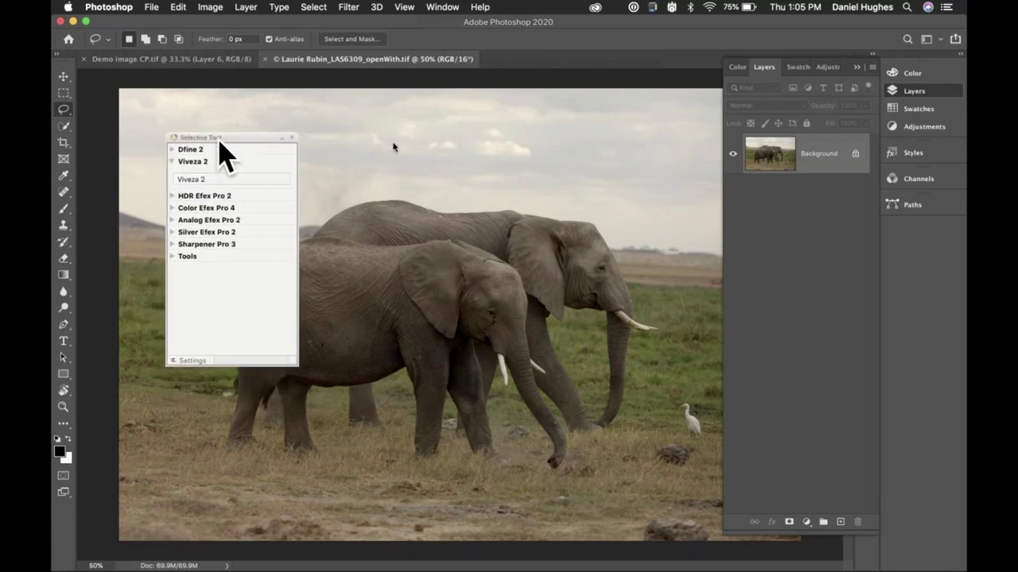
drag(216, 138, 616, 109)
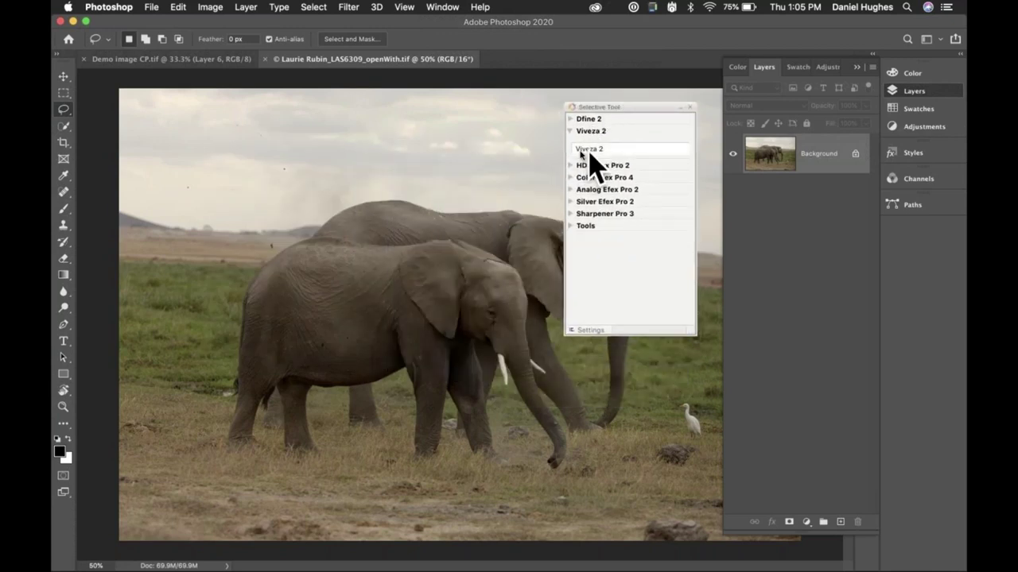
key(v)
drag(596, 104, 544, 113)
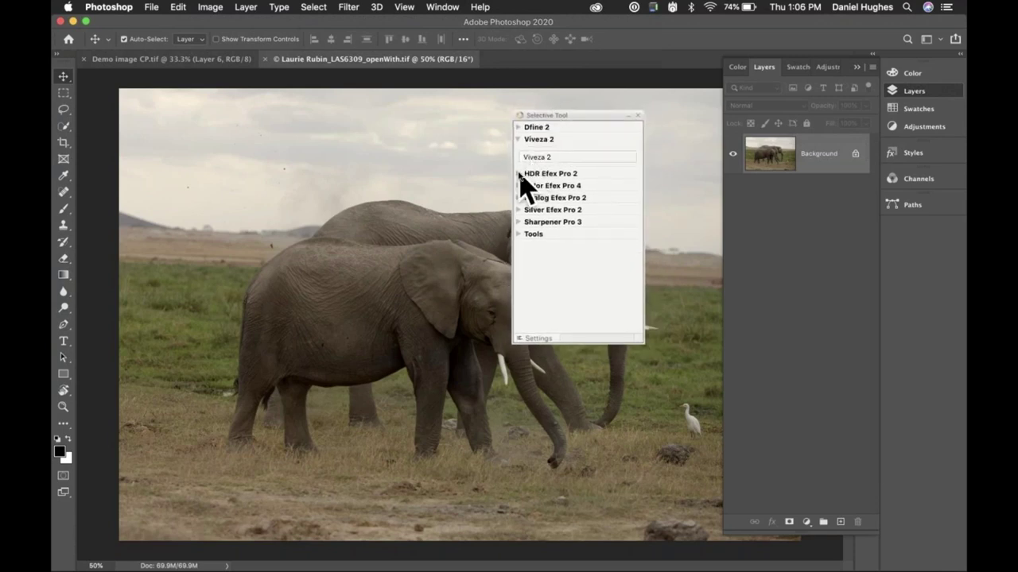
Launch Viveza 2 on the elephant photo from Filter > Nik Collection
click(348, 7)
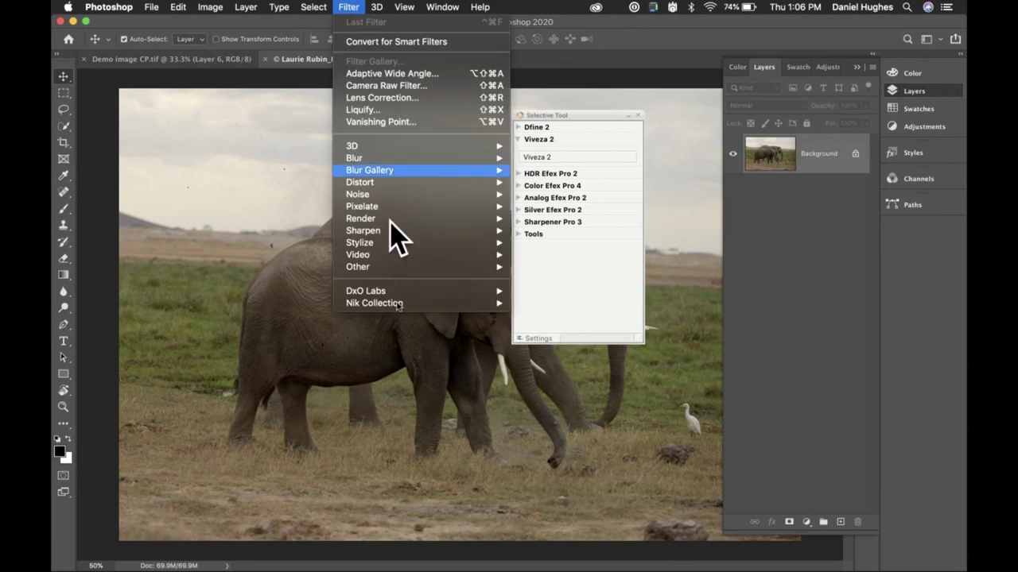
mouse_move(386, 305)
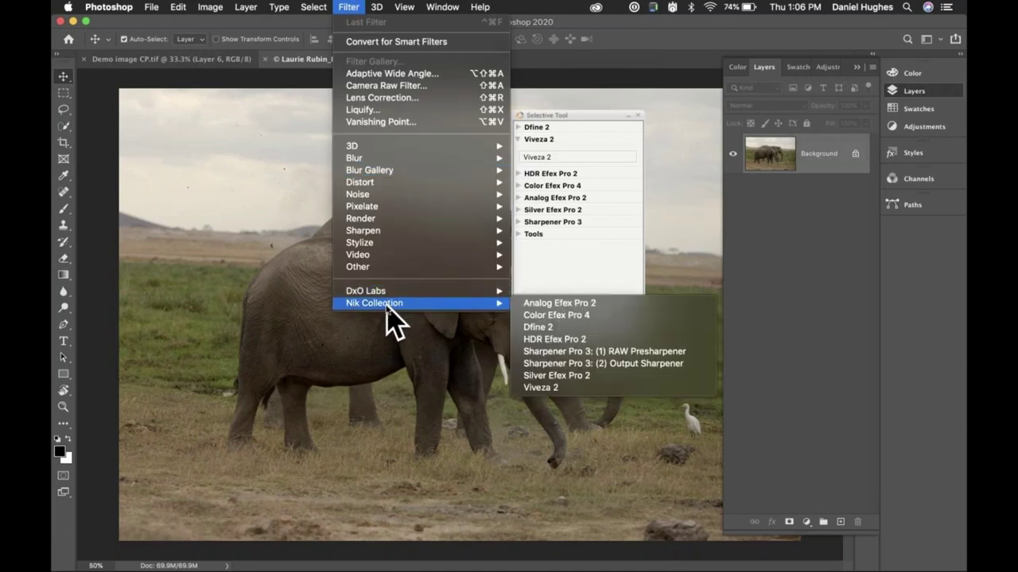
click(534, 389)
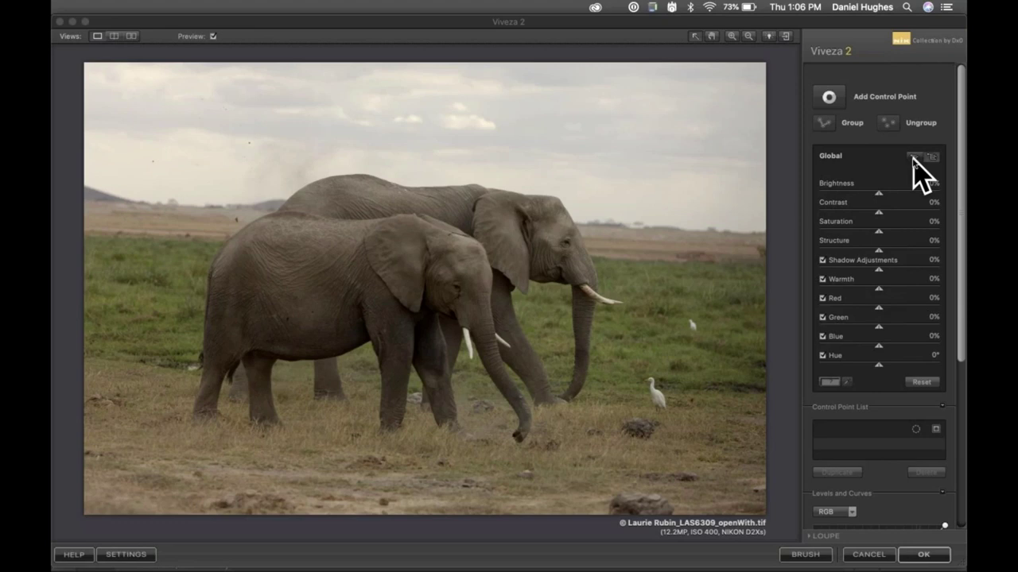
Collapse Global to Brightness, Contrast, Saturation and Structure, and toggle the Levels and Curves section
click(913, 158)
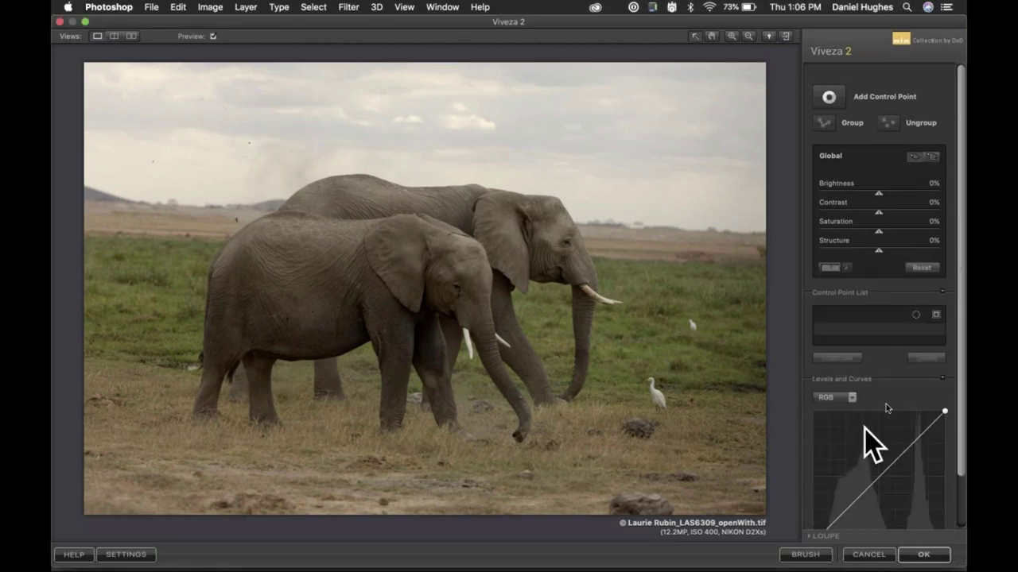
click(942, 378)
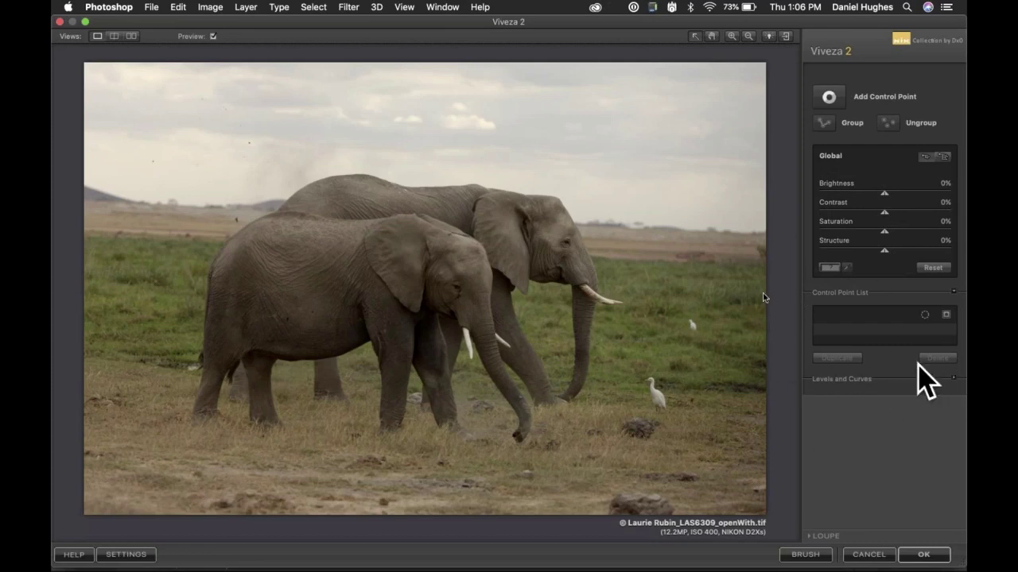
click(956, 379)
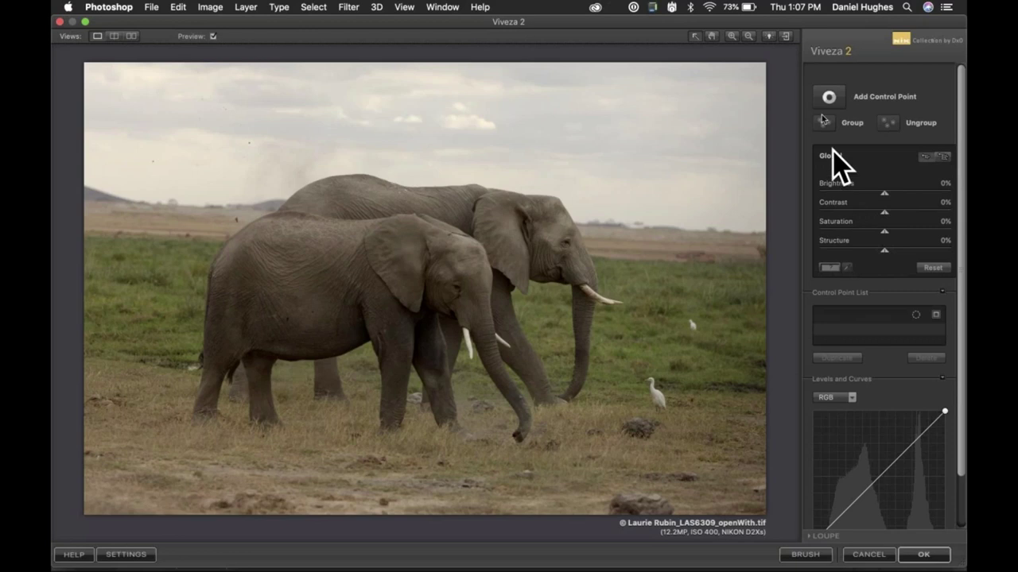
click(831, 96)
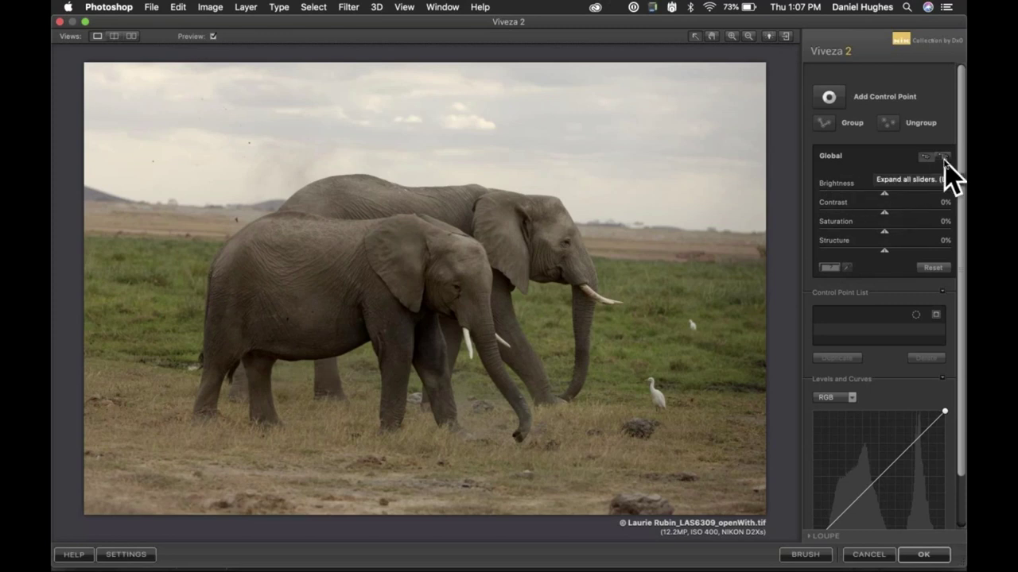
Expand all global sliders, then try Brightness at -100% and return it to 0%
click(945, 157)
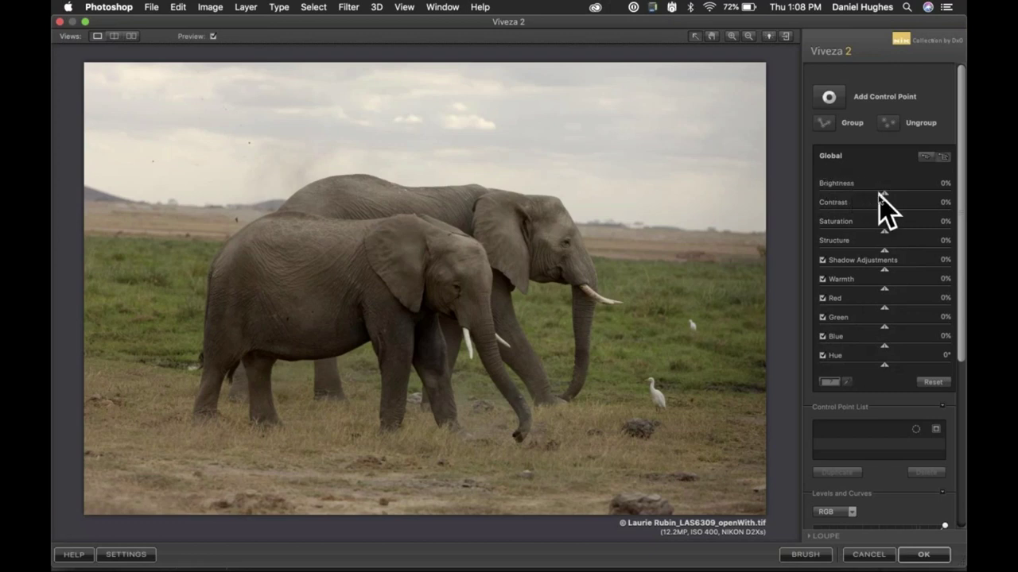
drag(884, 193, 802, 194)
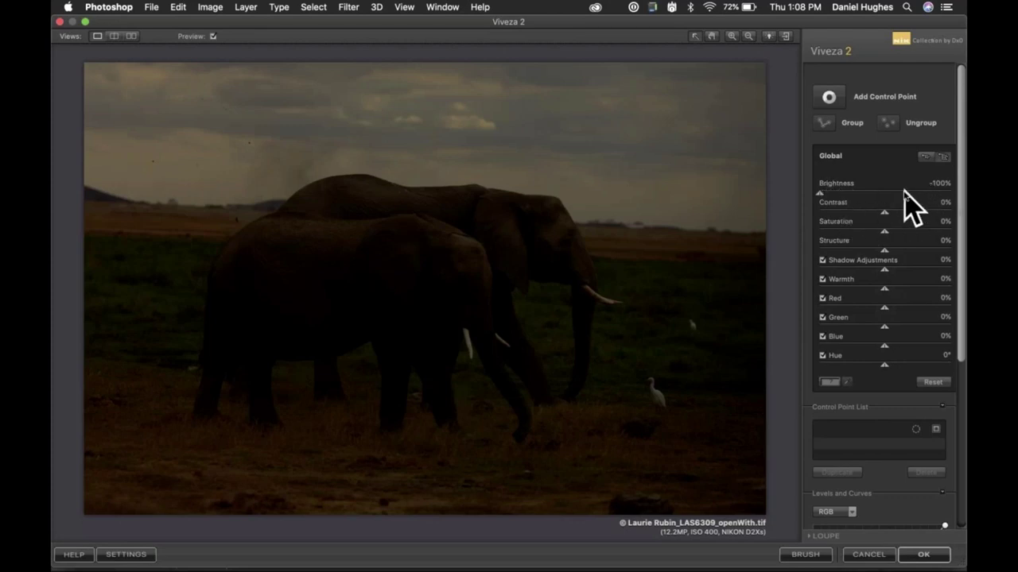
click(819, 194)
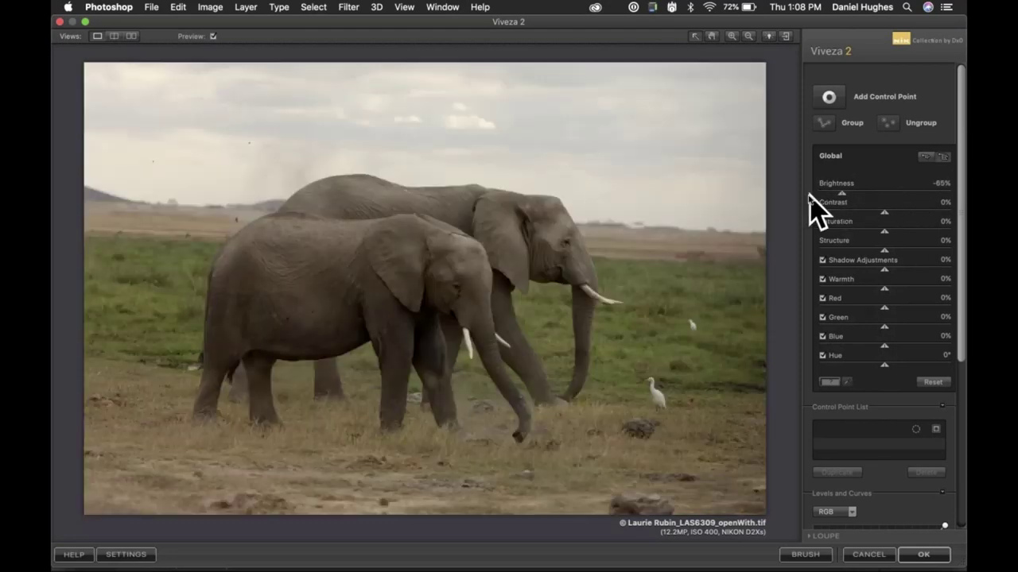
drag(808, 195, 884, 197)
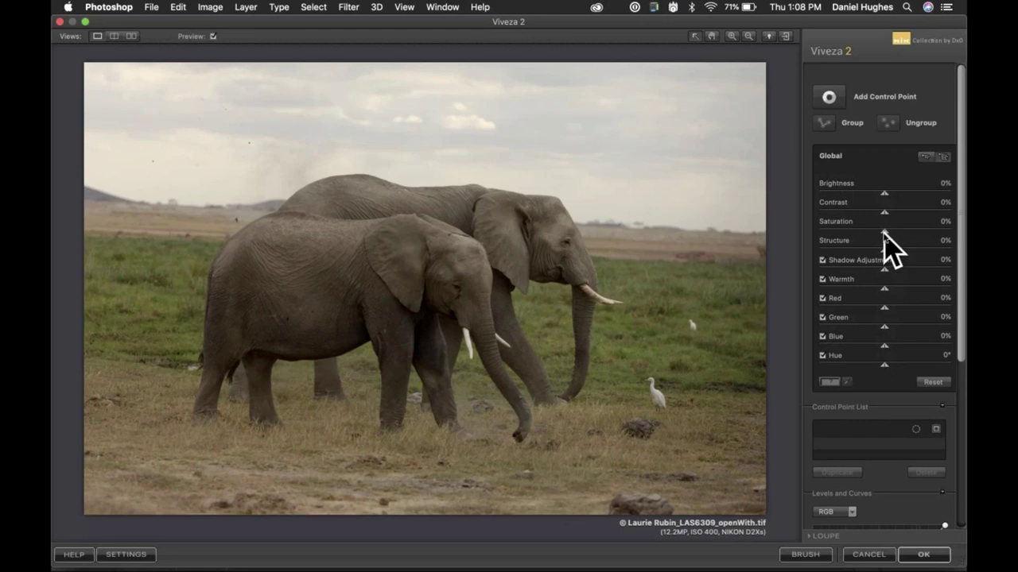
Set global Saturation to 50% and Structure to 21%
drag(884, 233, 926, 233)
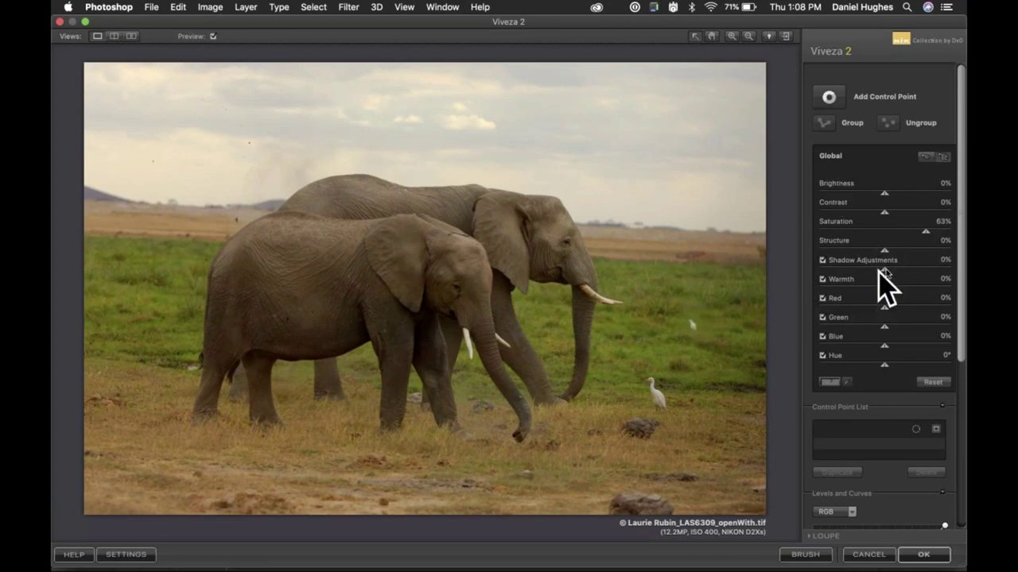
drag(926, 233, 917, 233)
drag(884, 249, 899, 255)
click(829, 98)
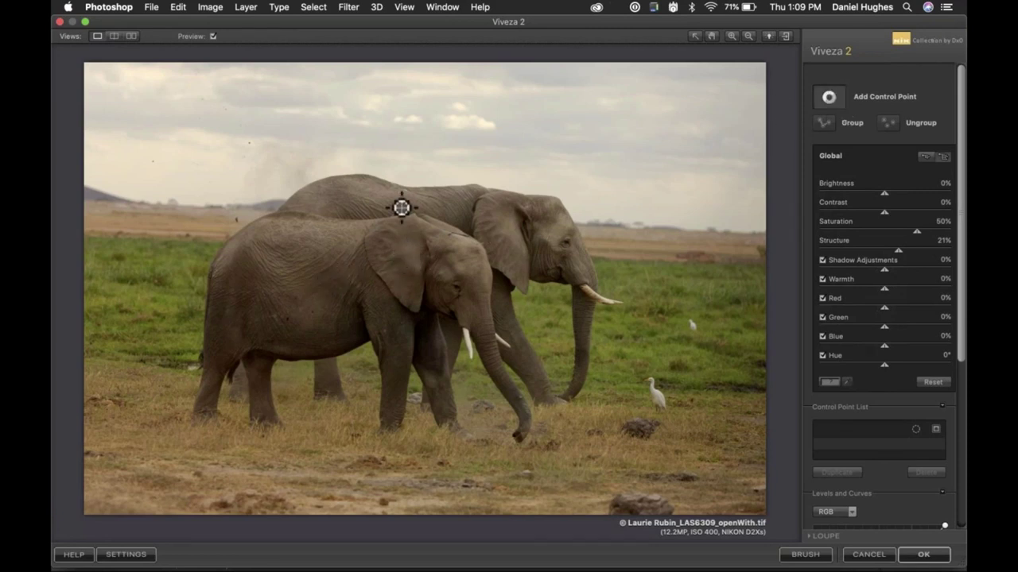
Place Control Point 1 on the front elephant's body, nudge it higher, and enlarge its radius to 67%
click(329, 276)
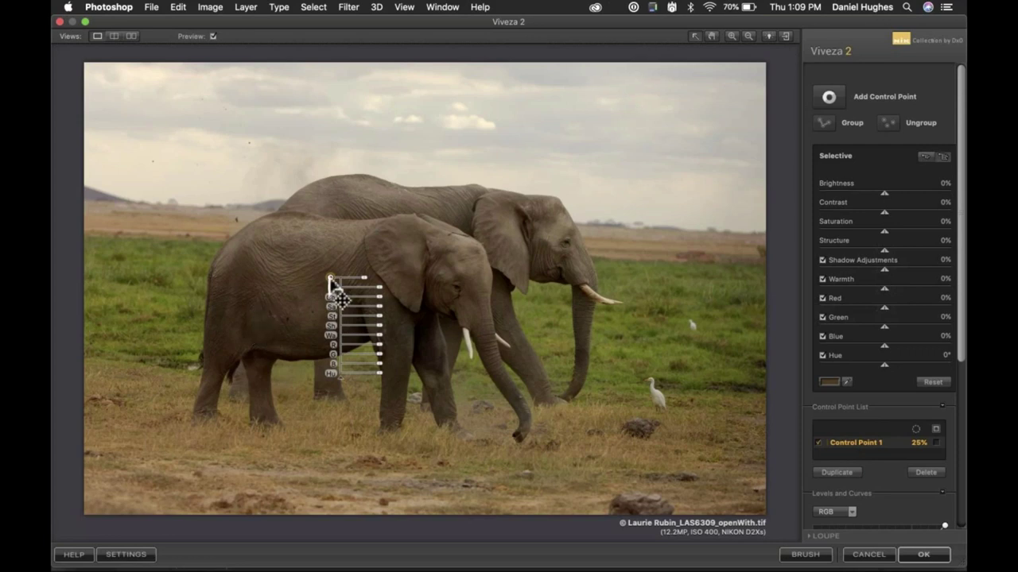
drag(331, 278, 323, 256)
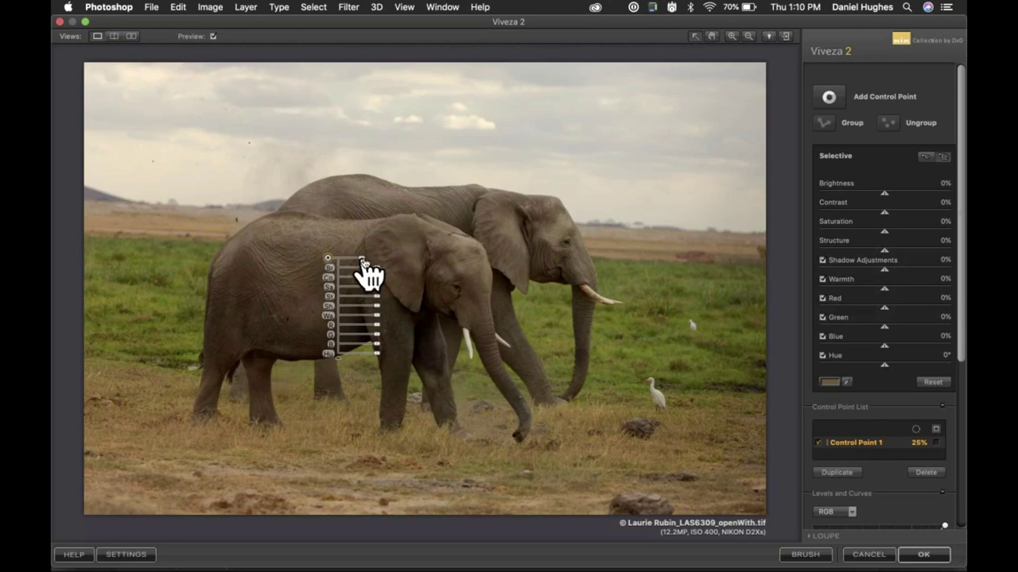
drag(362, 260, 386, 261)
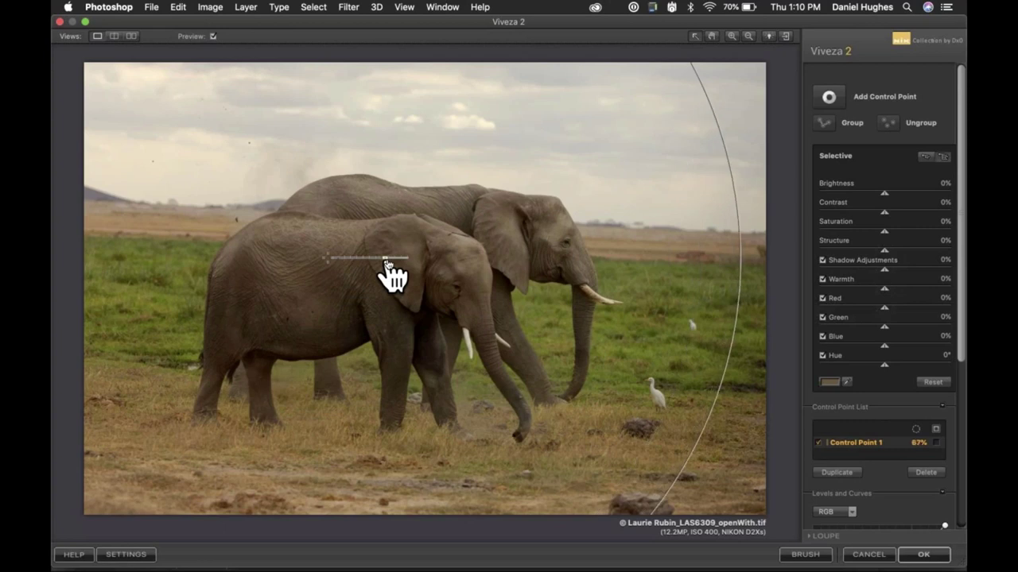
Refine Control Point 1's radius and set Brightness 7%, Contrast 22%, Structure 46%
drag(386, 261, 351, 261)
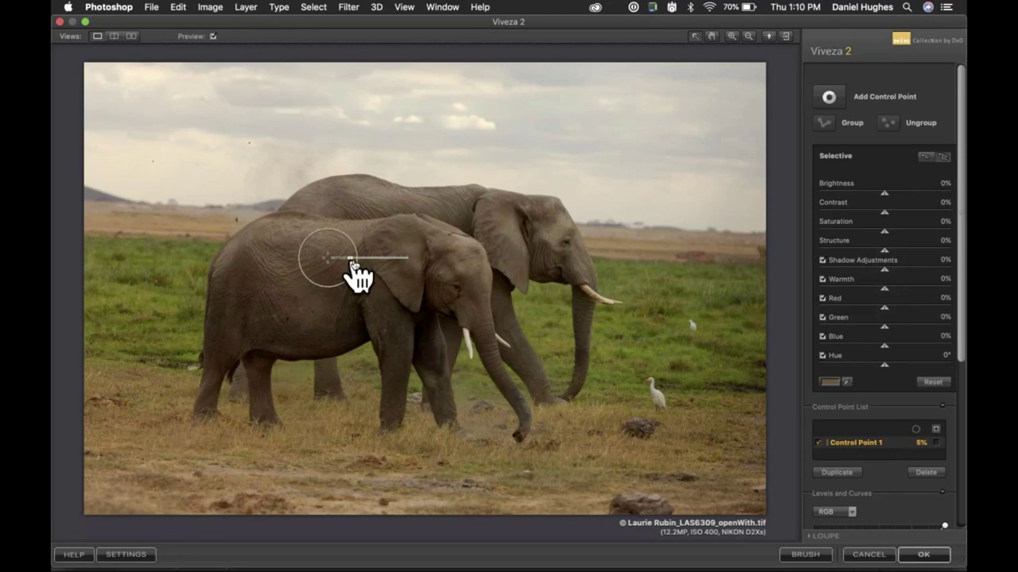
drag(352, 261, 354, 261)
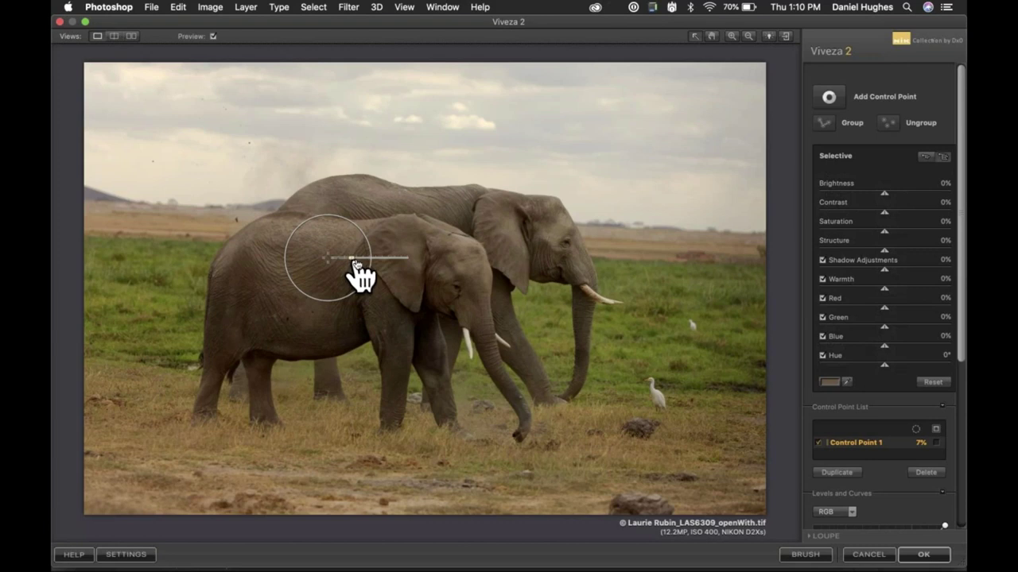
drag(355, 266, 333, 250)
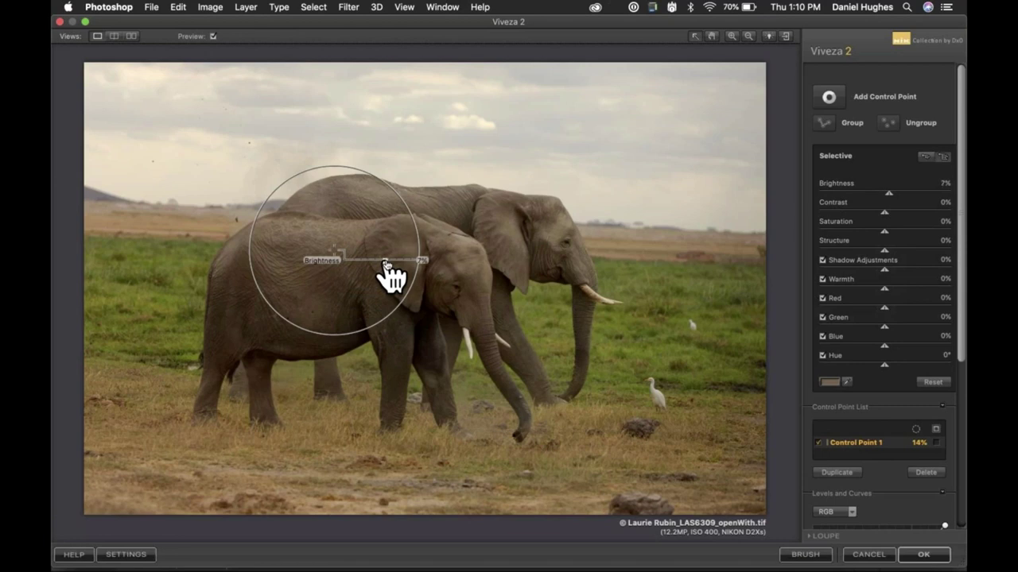
drag(384, 273, 396, 291)
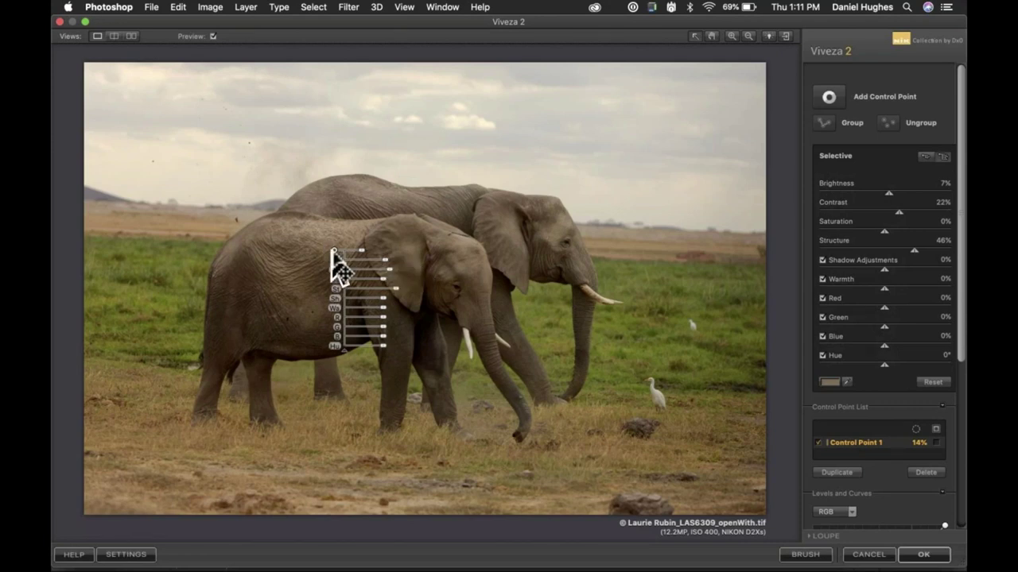
mouse_move(333, 252)
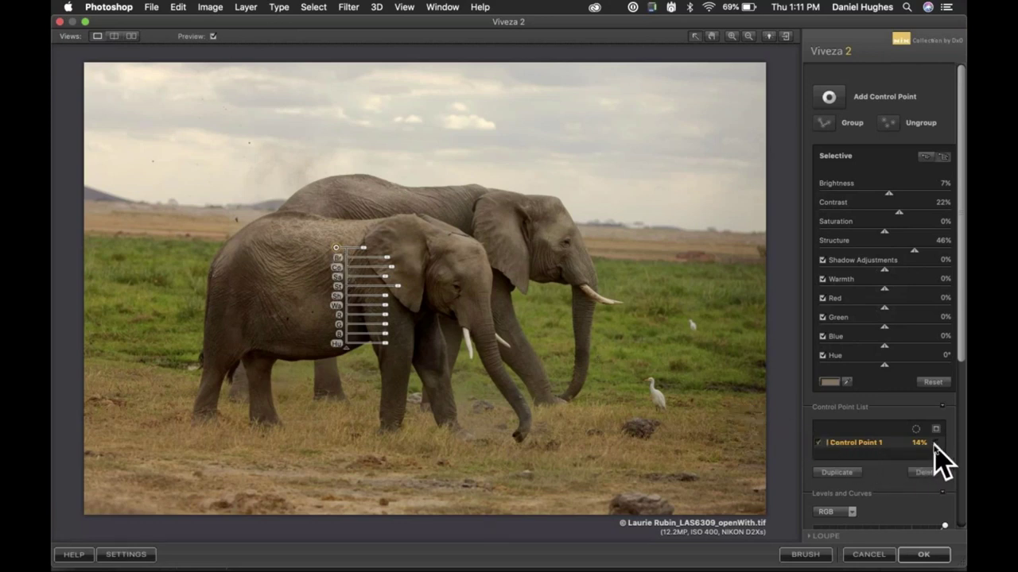
Collapse Levels and Curves and keep the Control Point List expanded showing Control Point 1
click(836, 408)
click(841, 423)
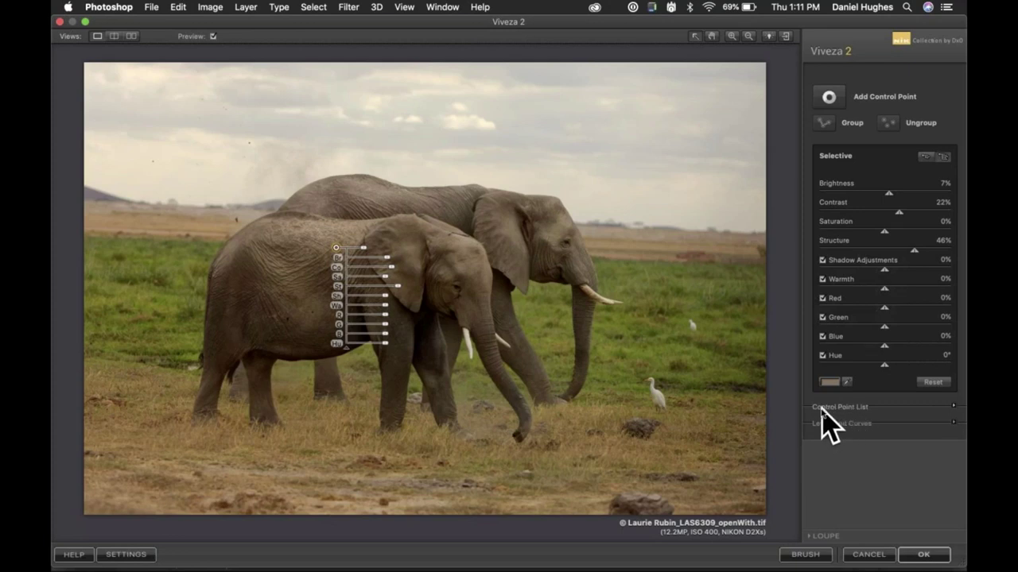
click(822, 408)
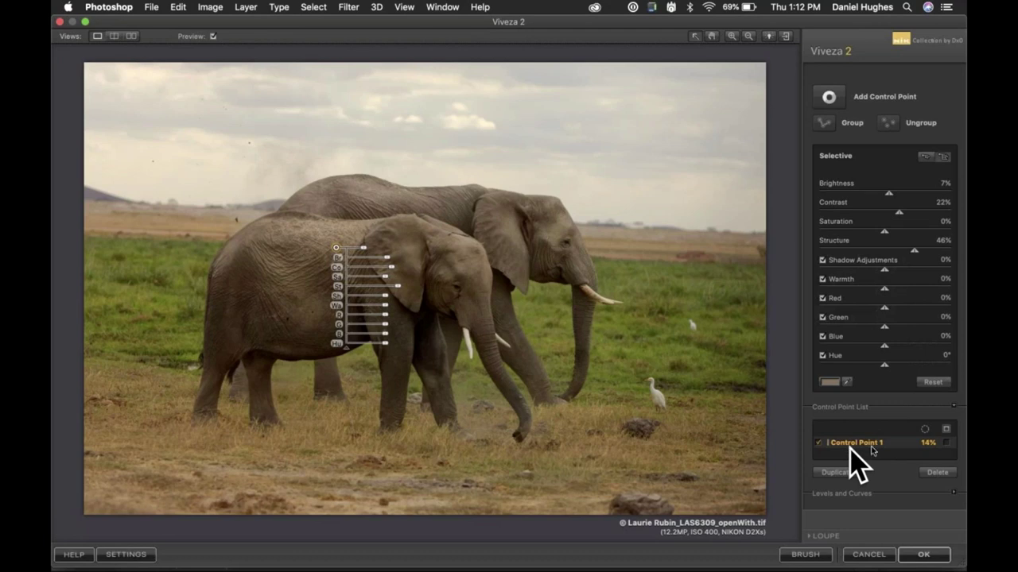
Show Control Point 1's mask and drag the point onto the back elephant's head and trunk
click(946, 442)
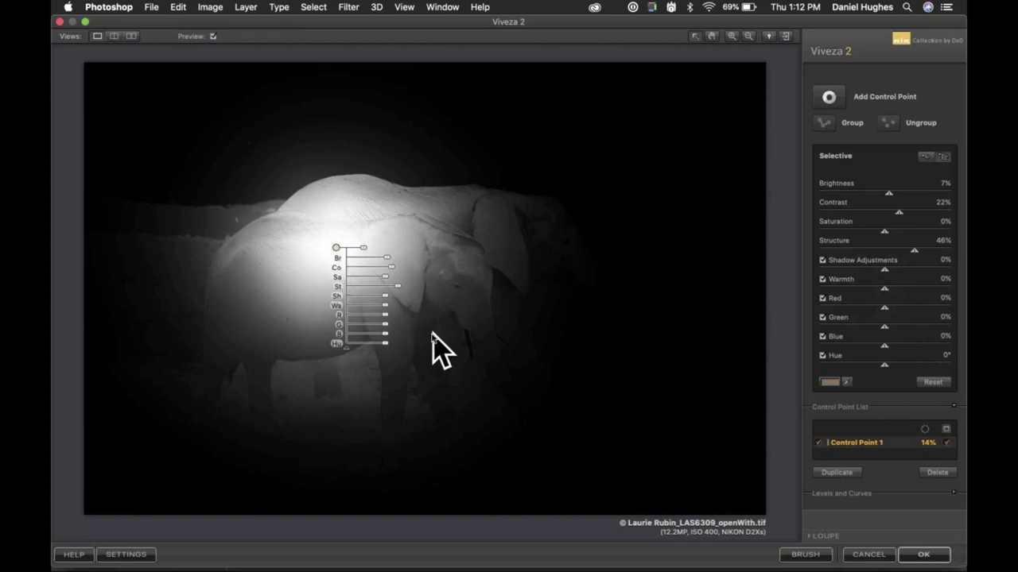
click(336, 252)
drag(335, 249, 504, 237)
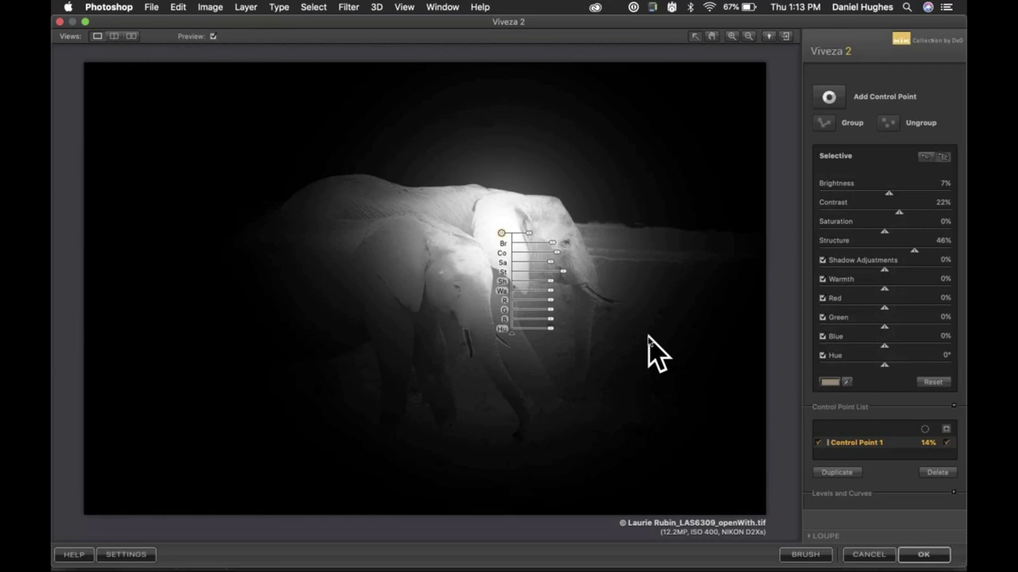
Hide the mask, nudge the back elephant's head point right, and set about 36% brightness, 31% contrast
click(947, 444)
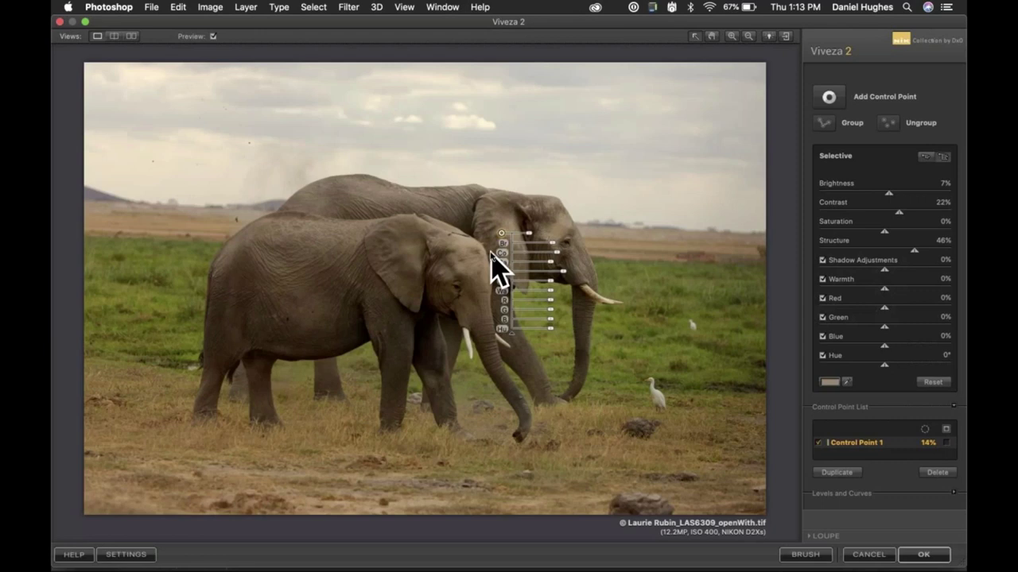
drag(501, 233, 577, 242)
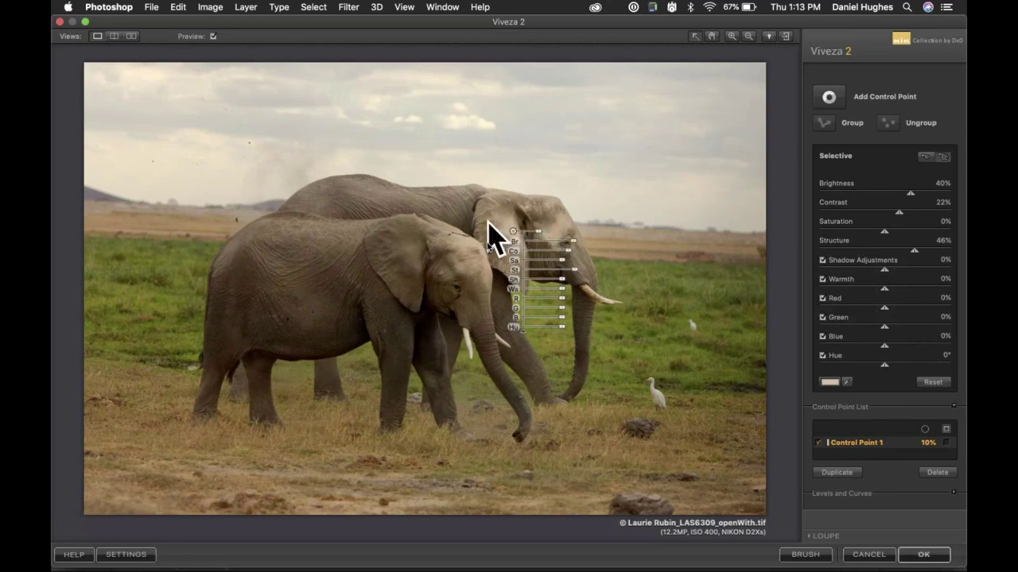
drag(572, 240, 570, 254)
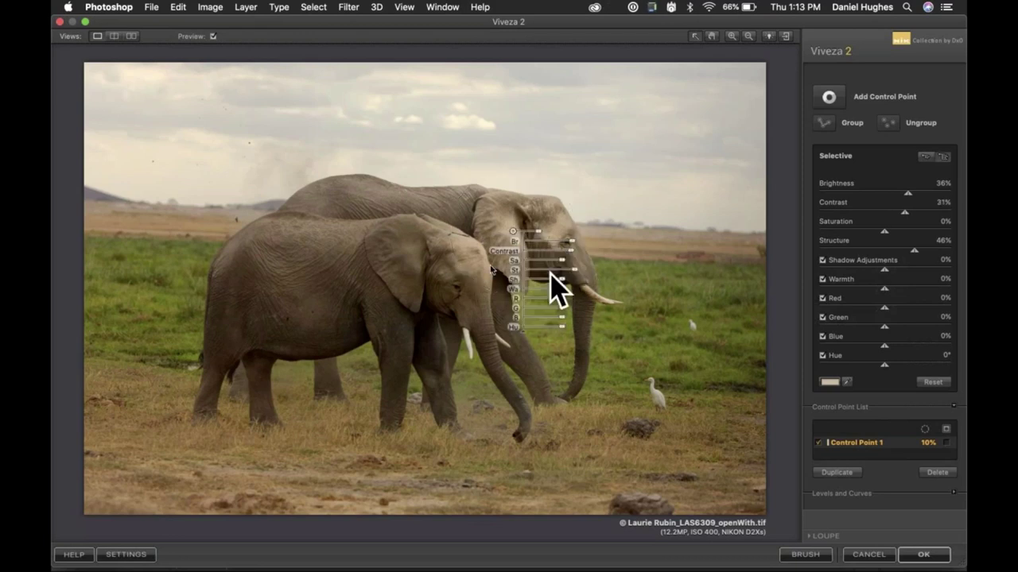
Deselect Control Point 1 so the whole elephant photo shows with the Global panel
click(467, 269)
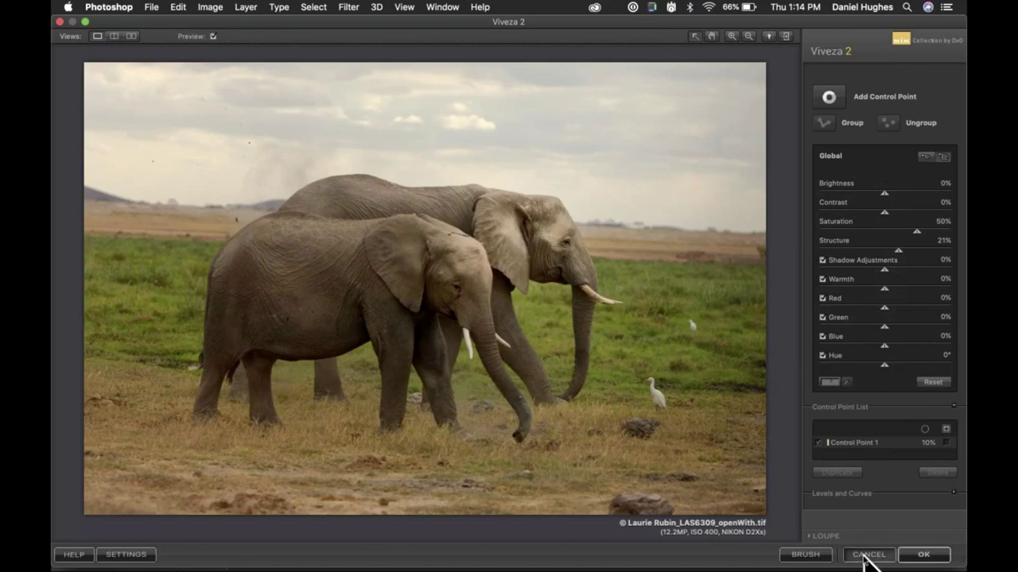
Discard the elephant edit and open Demo image CP.tif in an enlarged Viveza 2 window
click(867, 556)
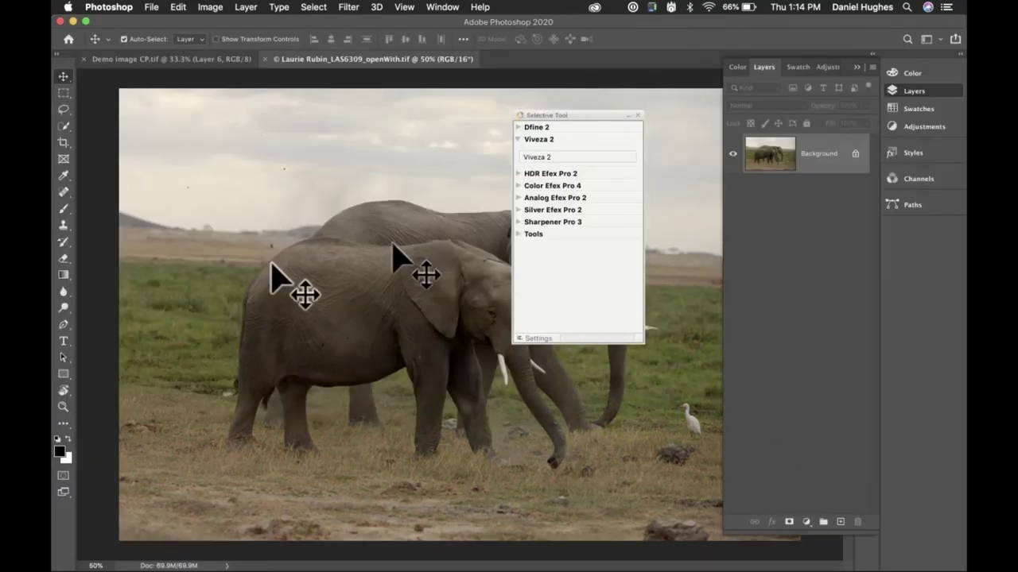
click(139, 61)
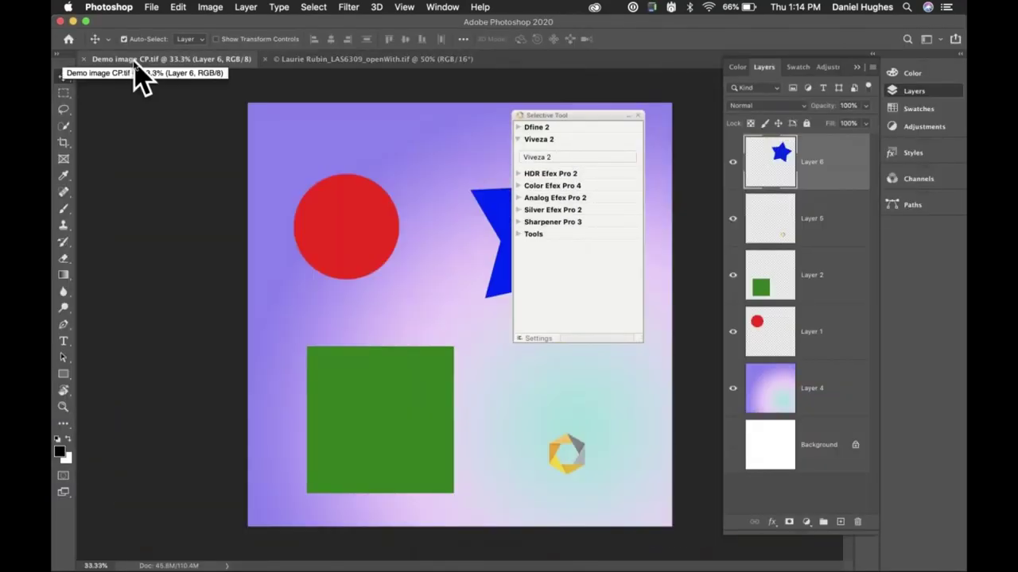
click(545, 158)
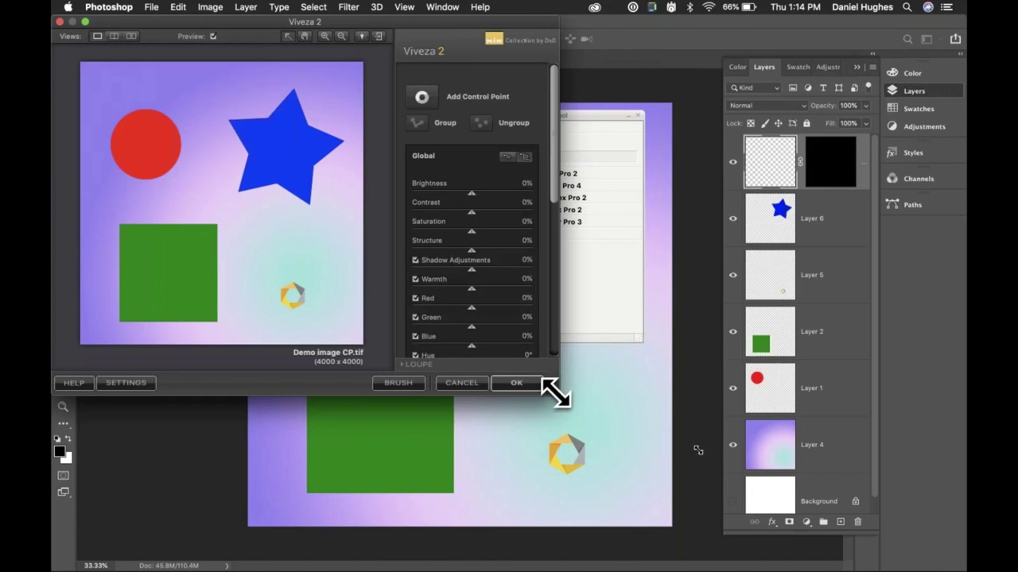
drag(557, 393, 966, 571)
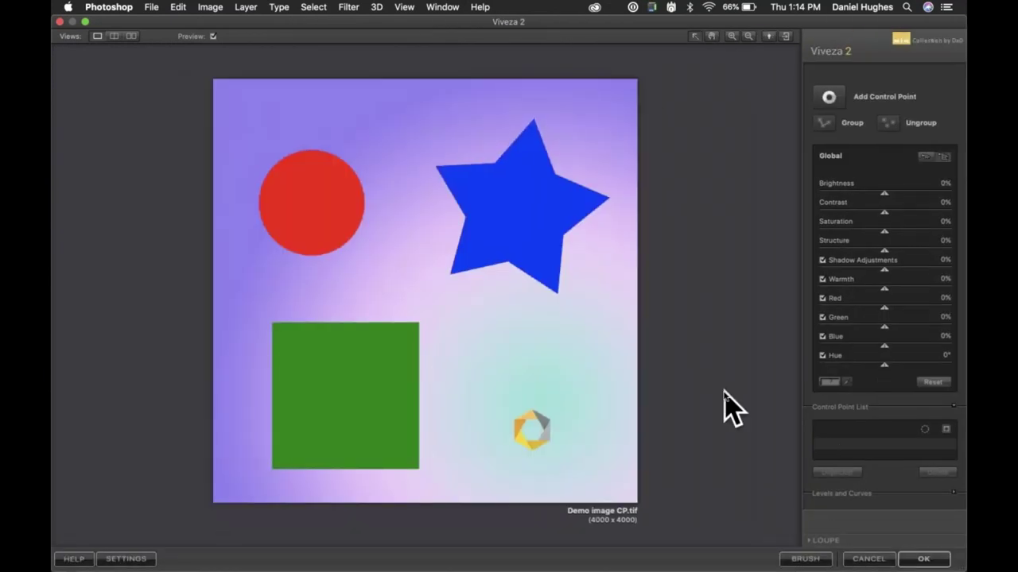
click(827, 97)
Place a new control point on the red circle and show its mask preview
click(832, 97)
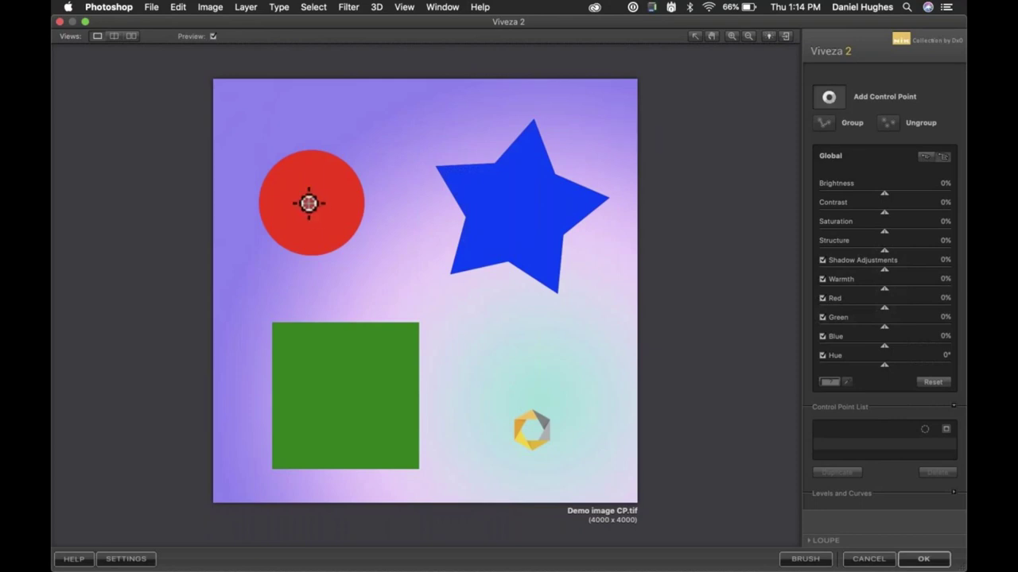
click(308, 203)
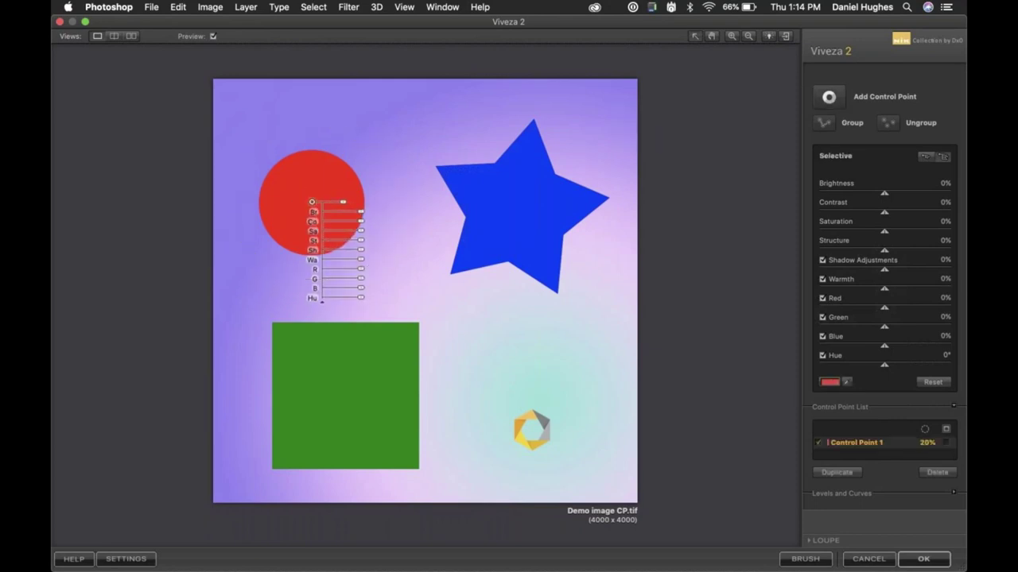
click(946, 443)
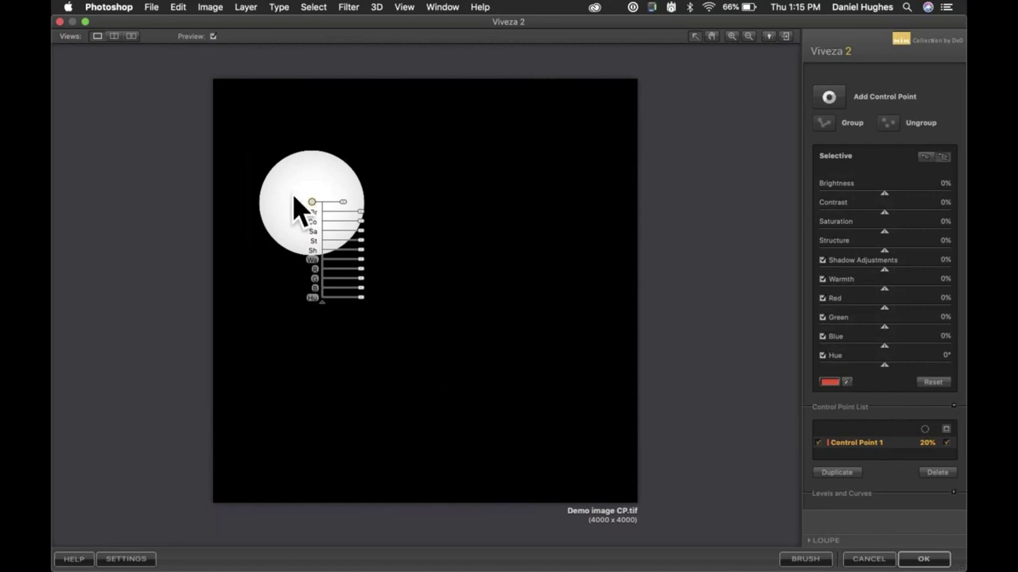
Move the control point onto the blue star and enlarge its area to cover the star
drag(326, 210, 540, 212)
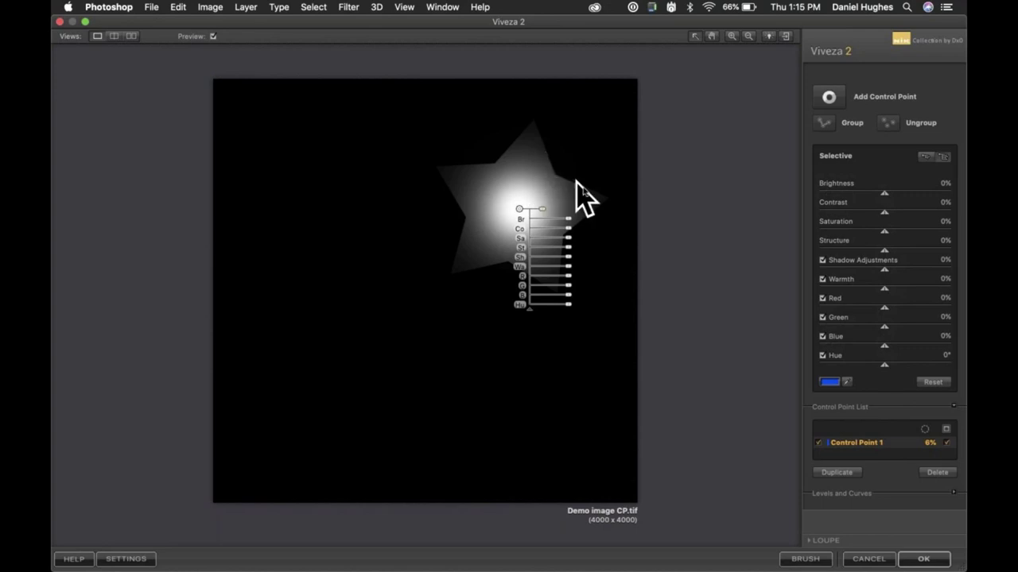
mouse_move(519, 208)
mouse_down()
mouse_move(504, 197)
mouse_move(514, 190)
mouse_move(523, 213)
mouse_move(564, 211)
mouse_move(518, 210)
mouse_up()
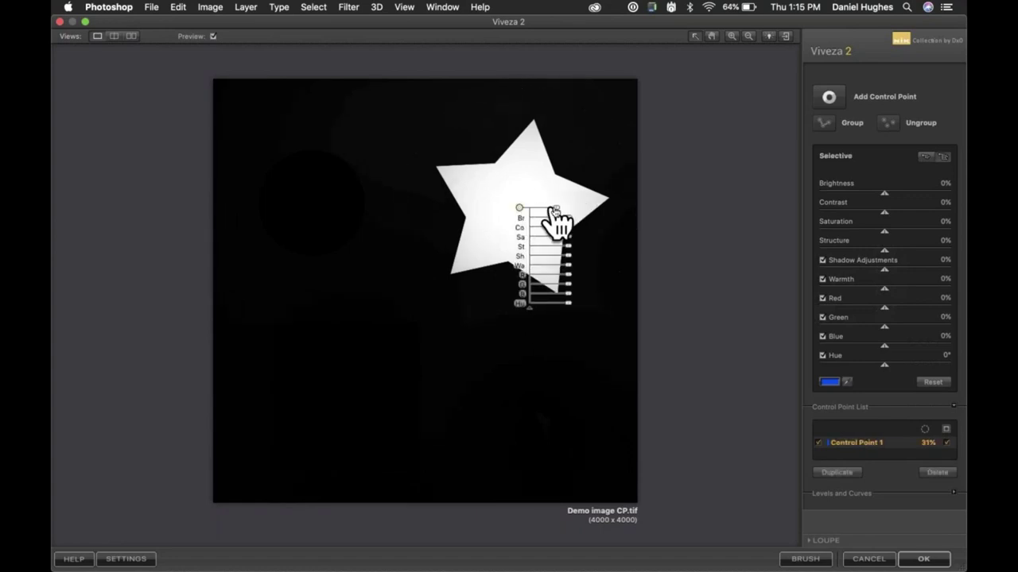
click(547, 212)
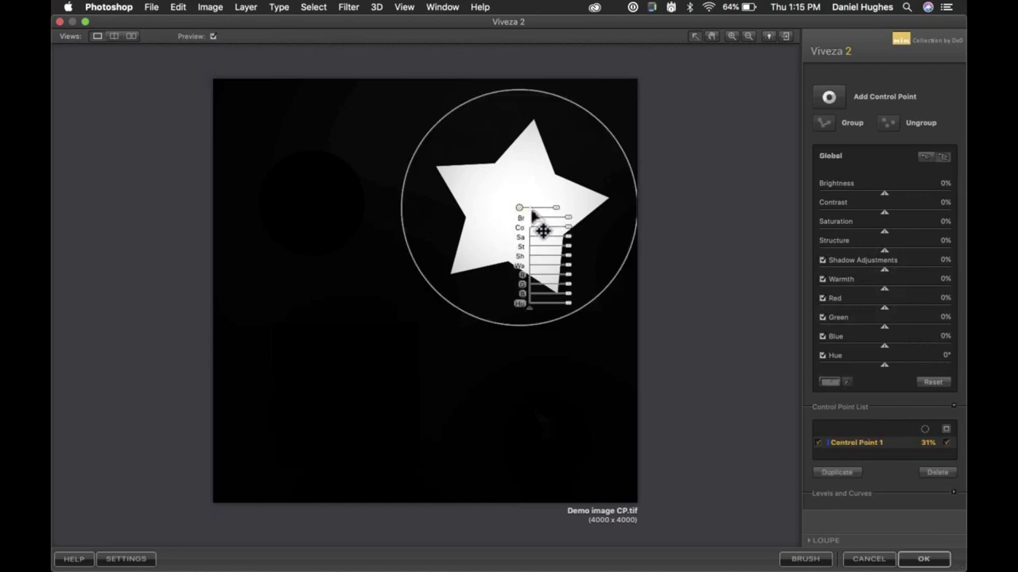
drag(561, 209, 505, 182)
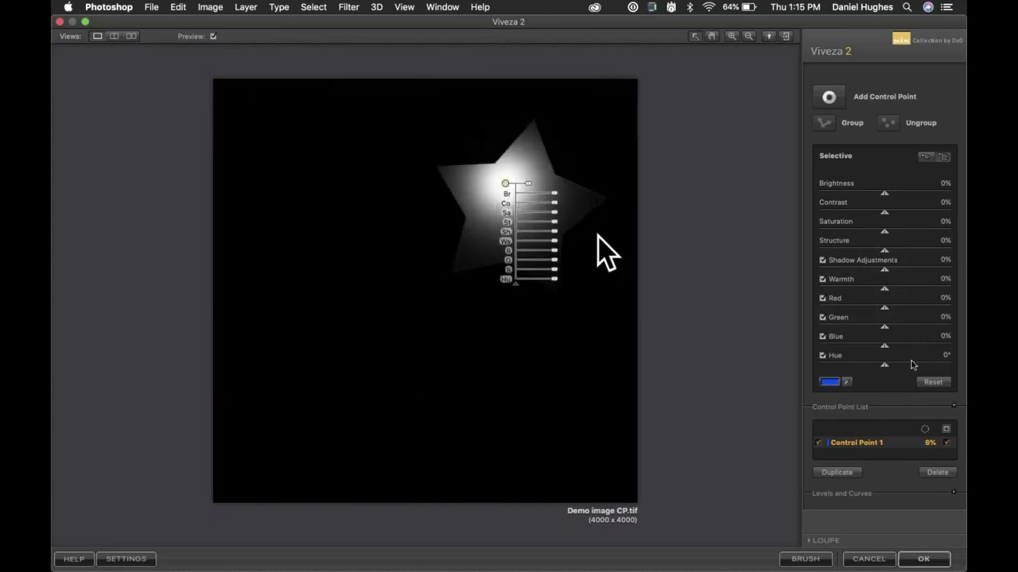
click(946, 443)
Brighten the blue star with Control Point 1 and widen its radius to 28%
mouse_move(554, 193)
mouse_down()
mouse_move(587, 210)
mouse_move(602, 200)
mouse_move(563, 206)
mouse_up()
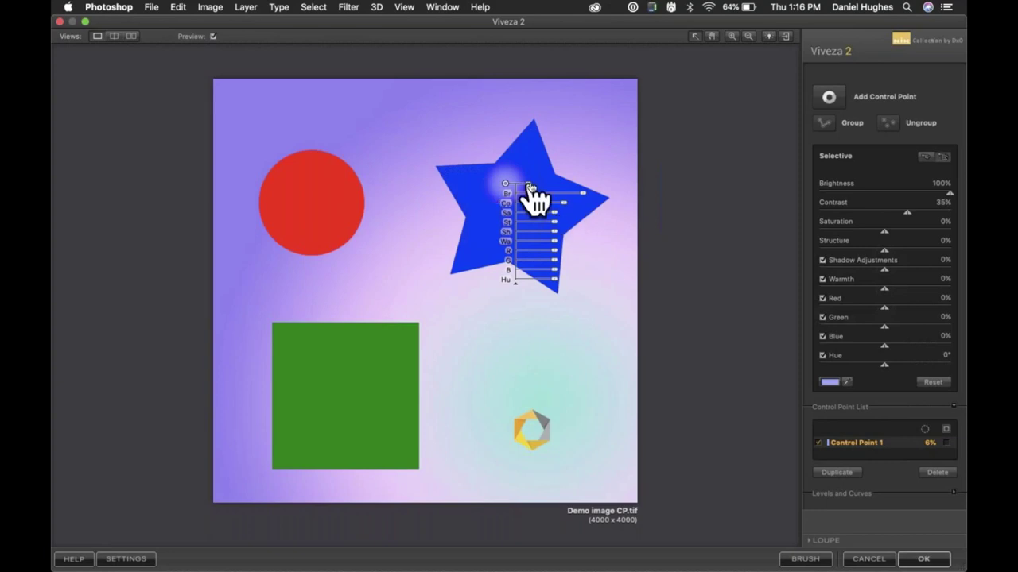
mouse_move(537, 191)
drag(537, 190, 546, 193)
click(505, 193)
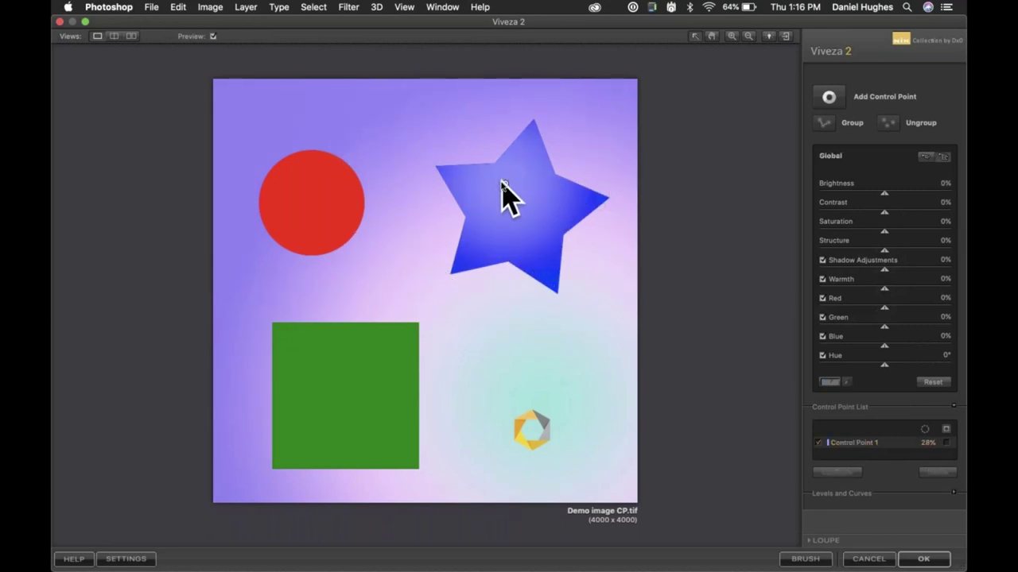
Delete the star's control point and add a new one, moved from the green square onto the red circle
click(504, 193)
key(Delete)
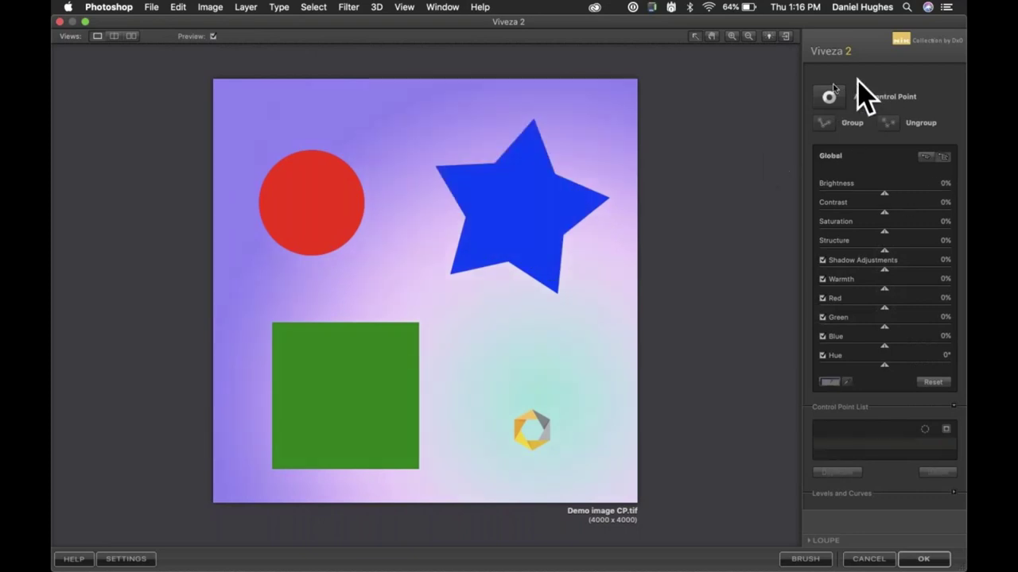
click(830, 97)
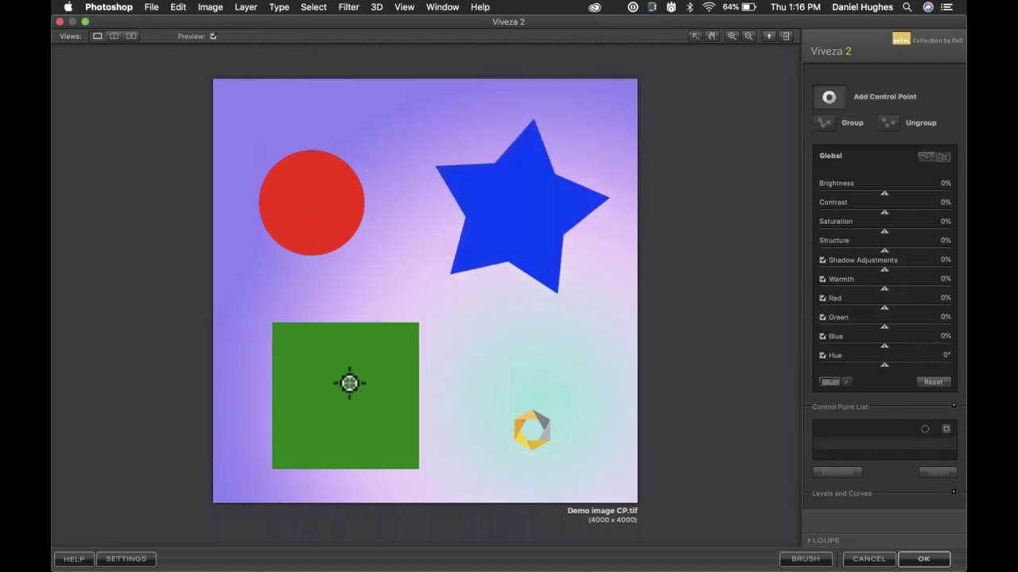
click(344, 403)
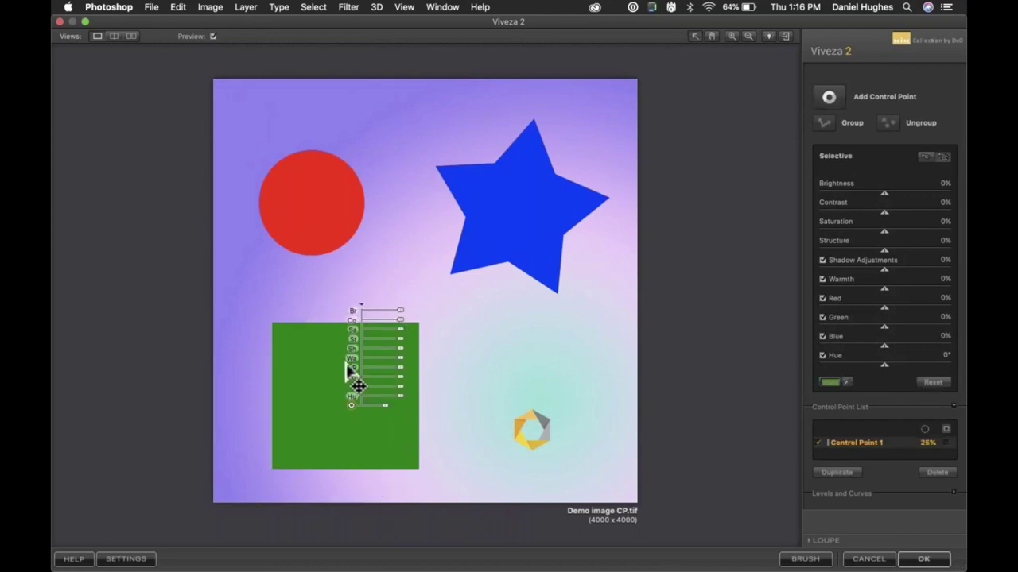
drag(347, 369, 344, 203)
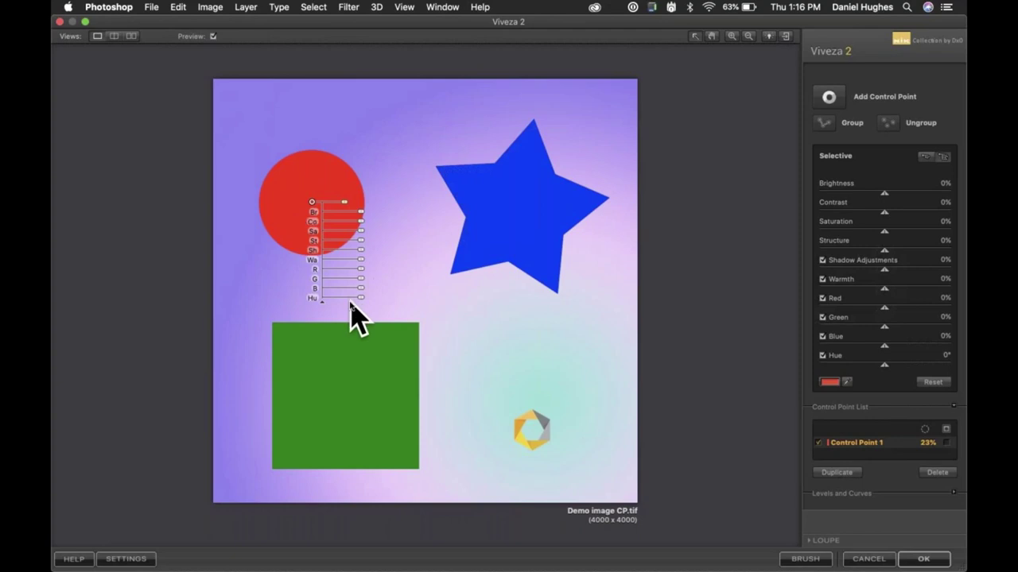
Turn the red circle bright magenta via the Color Picker and widen the point's radius to 33%
click(843, 381)
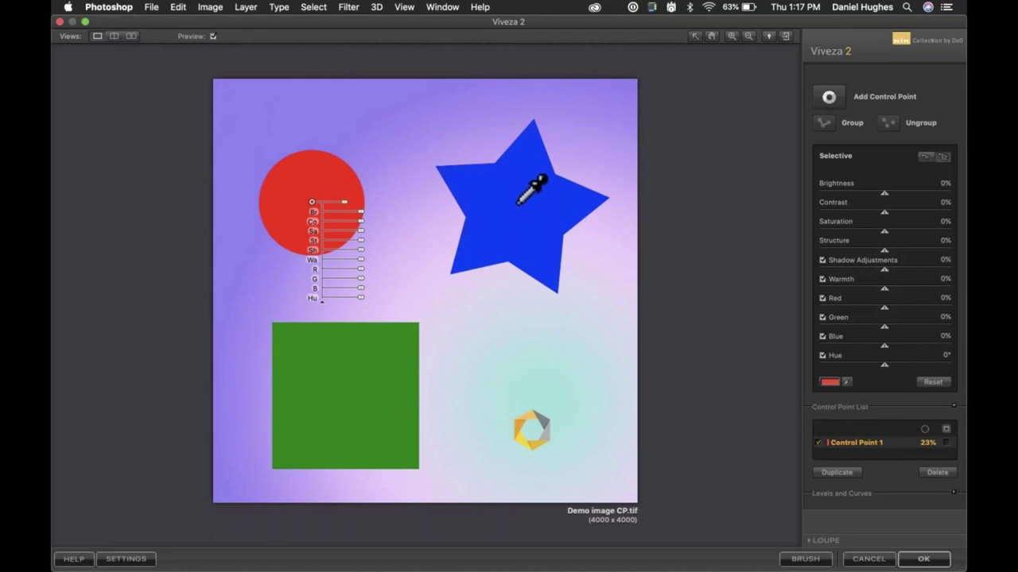
click(516, 204)
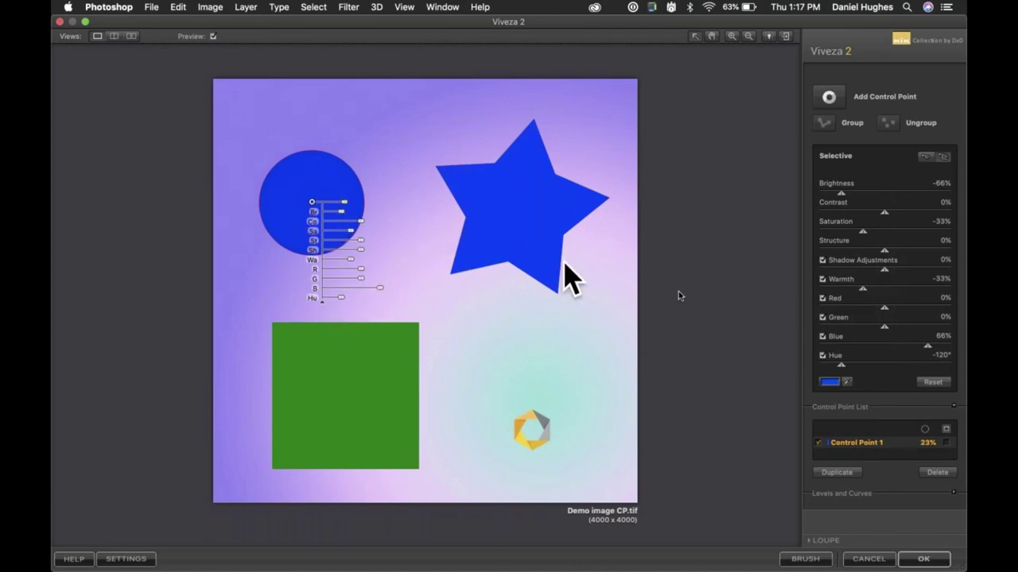
click(827, 383)
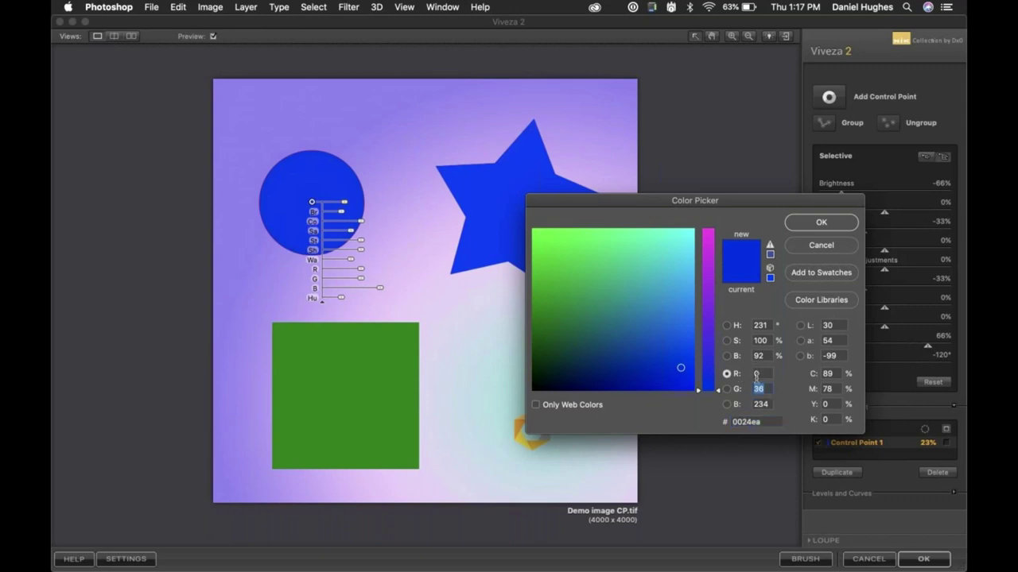
click(704, 378)
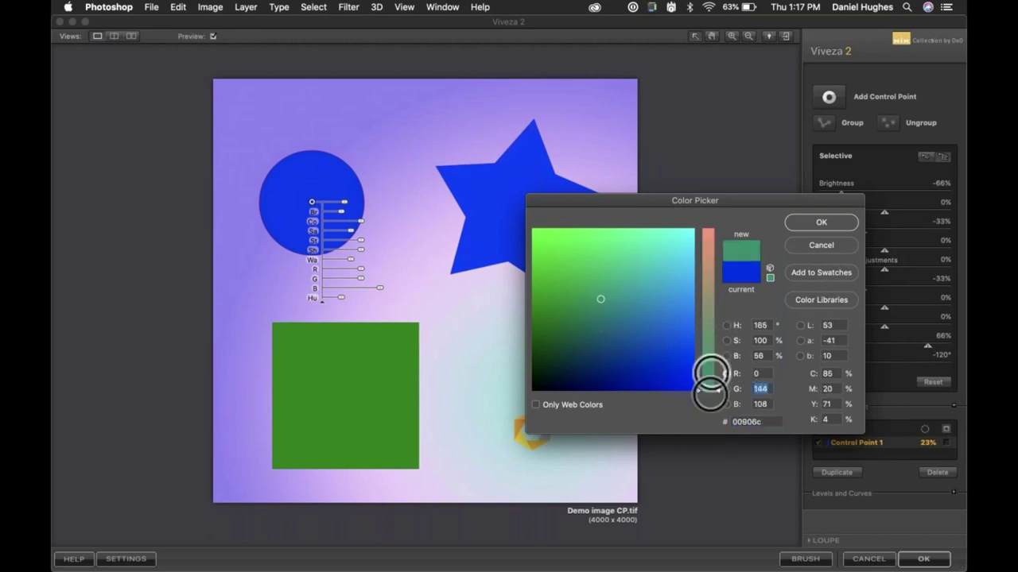
drag(698, 373, 681, 200)
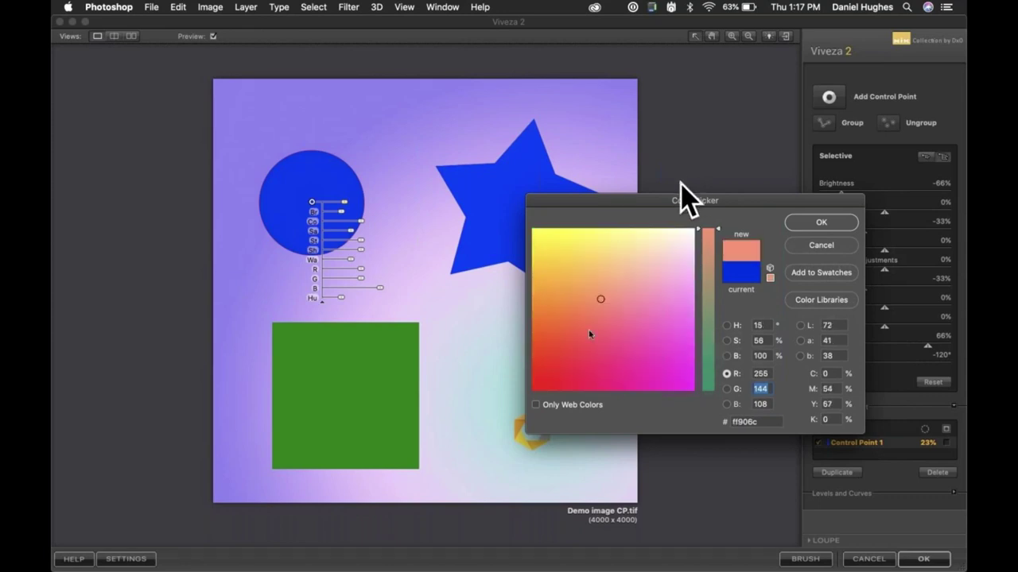
drag(609, 311, 756, 418)
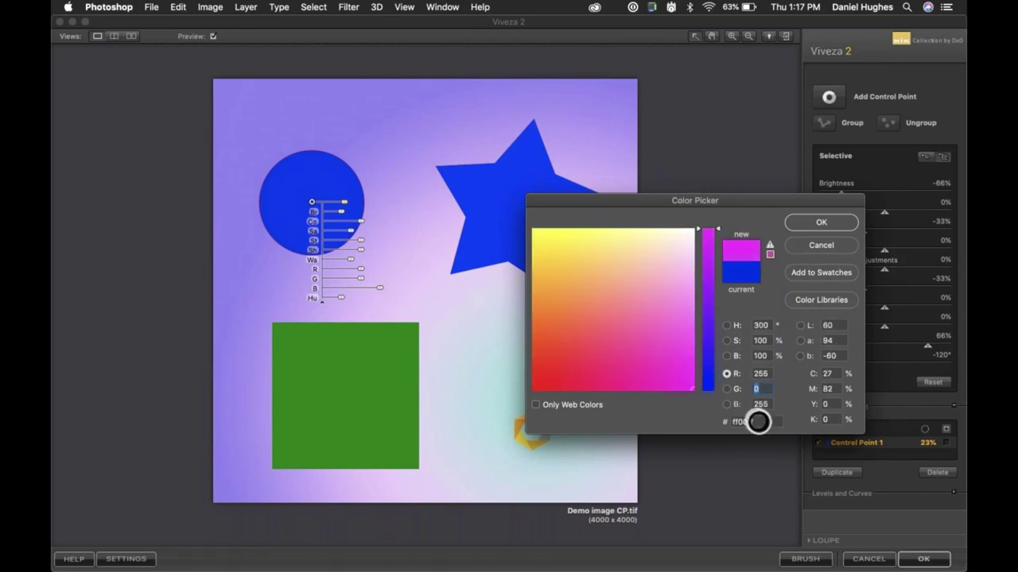
click(820, 224)
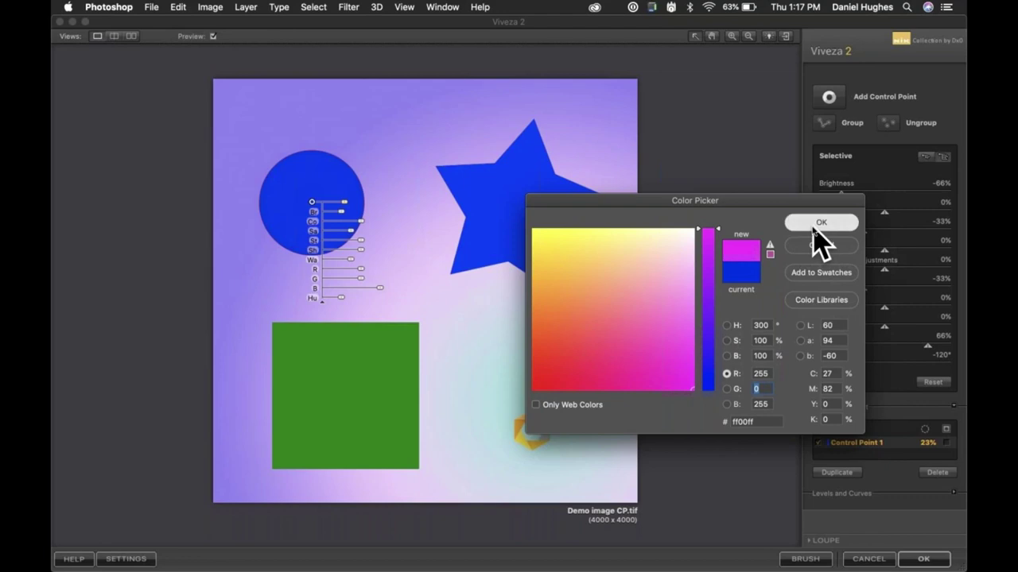
drag(343, 203, 359, 225)
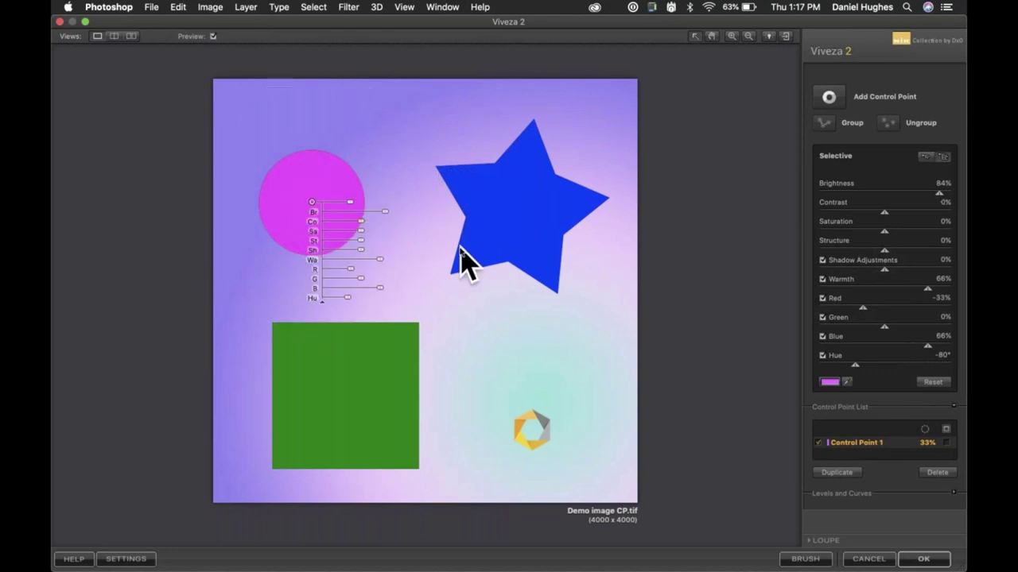
Move the control point onto the green square and shift its hue toward purple
click(394, 282)
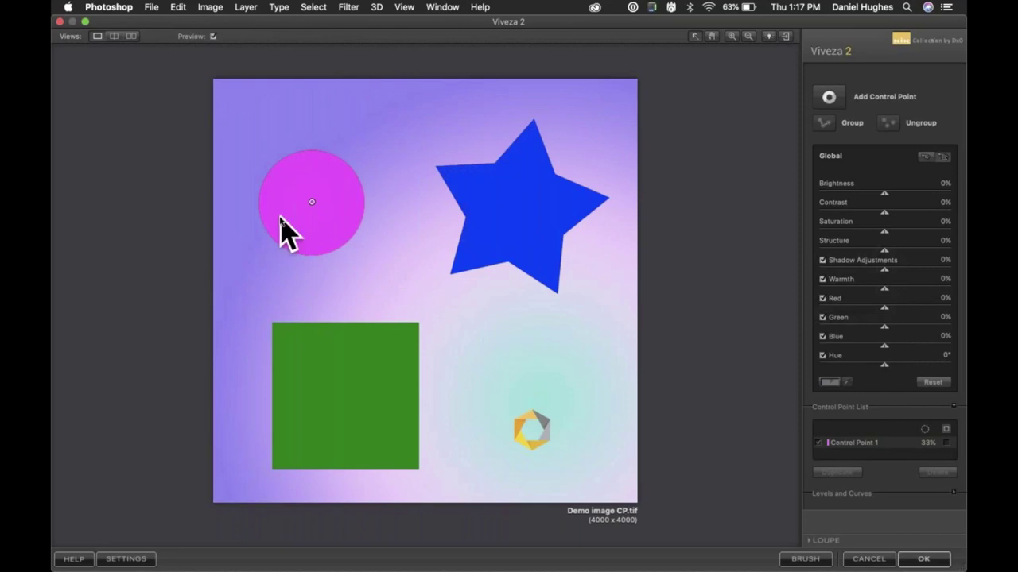
click(311, 202)
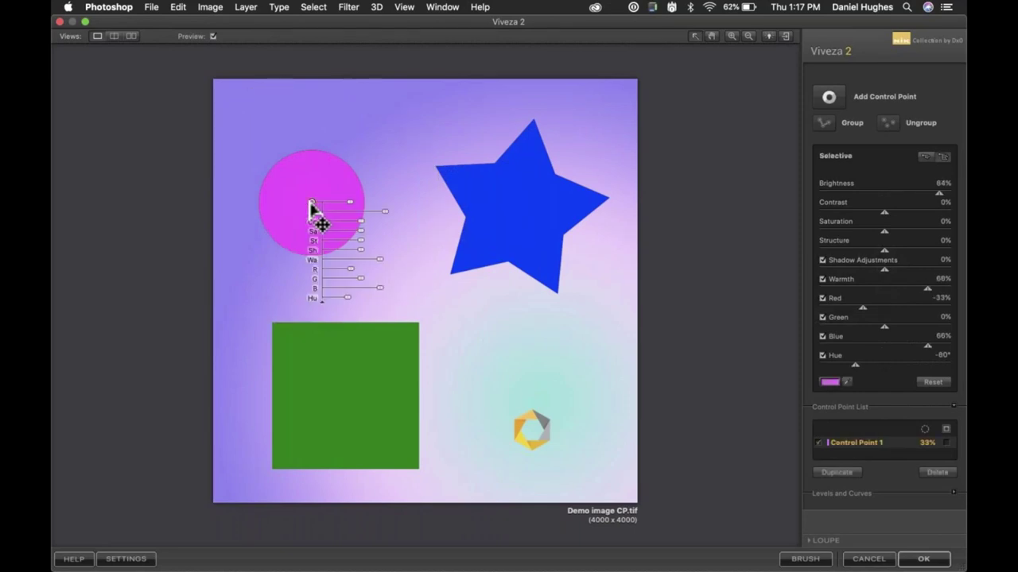
drag(312, 203, 384, 390)
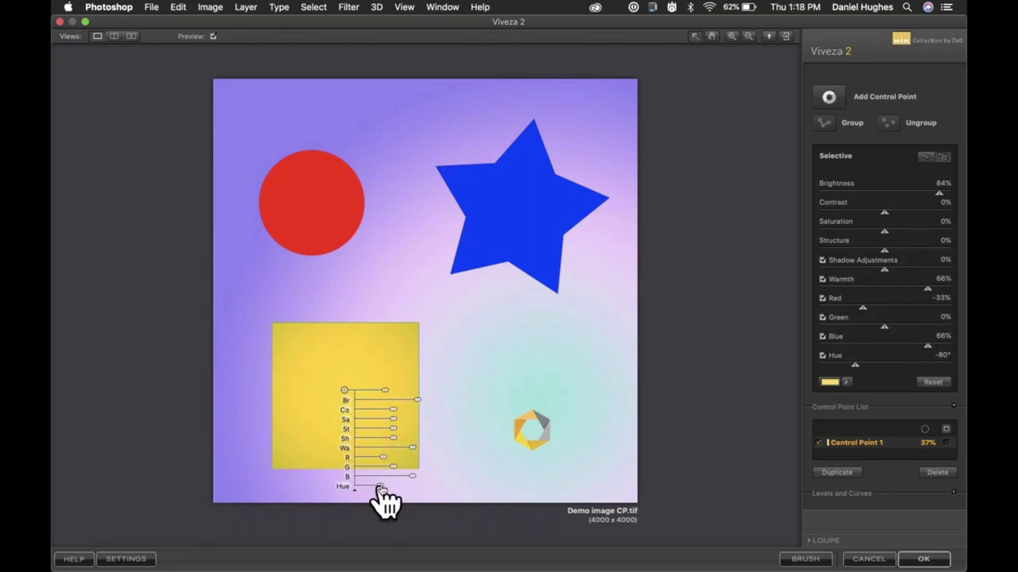
drag(380, 487, 356, 478)
Delete the control point and cancel Viveza 2 without applying the filter
click(293, 372)
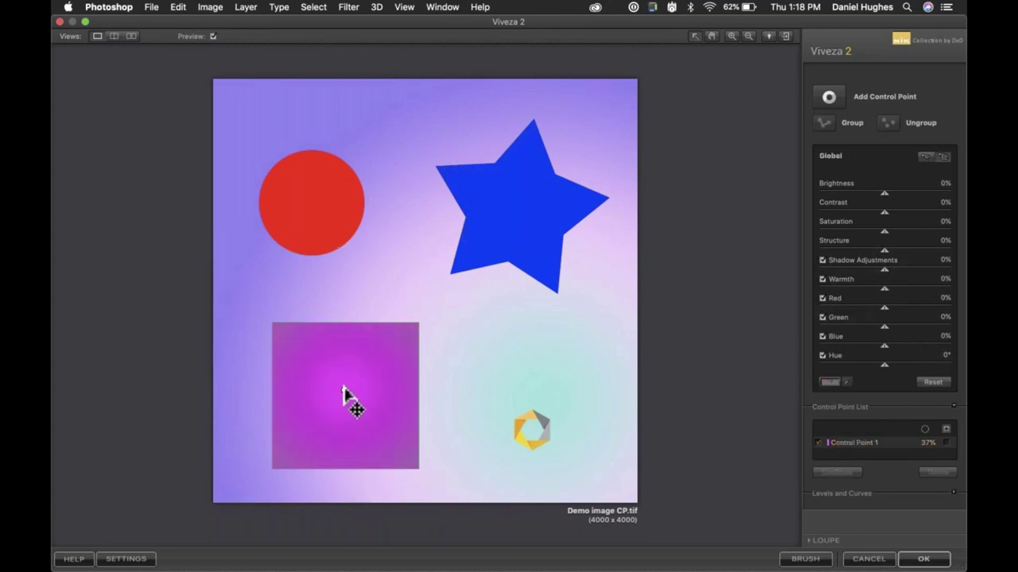
click(344, 395)
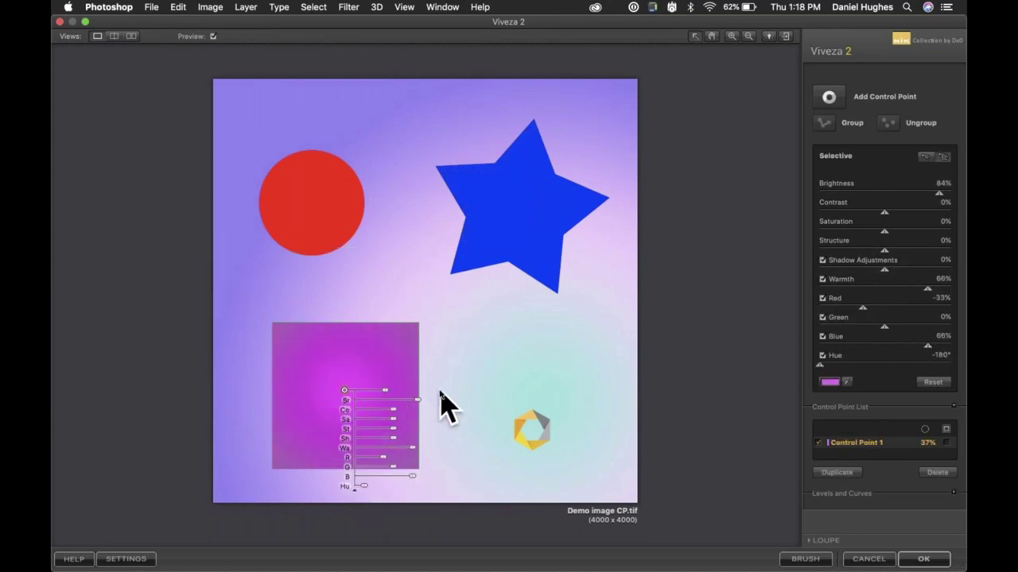
key(Delete)
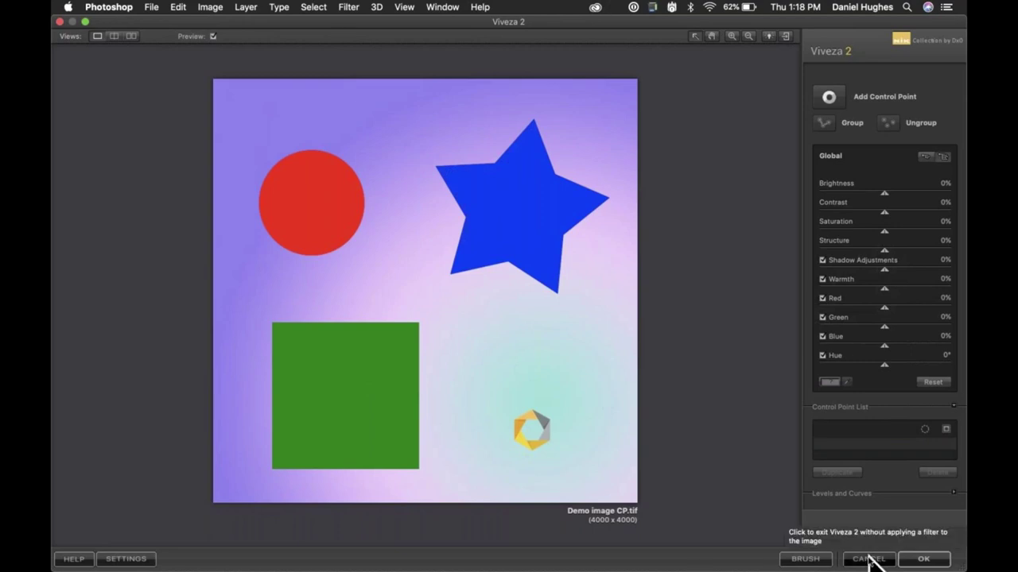
click(872, 560)
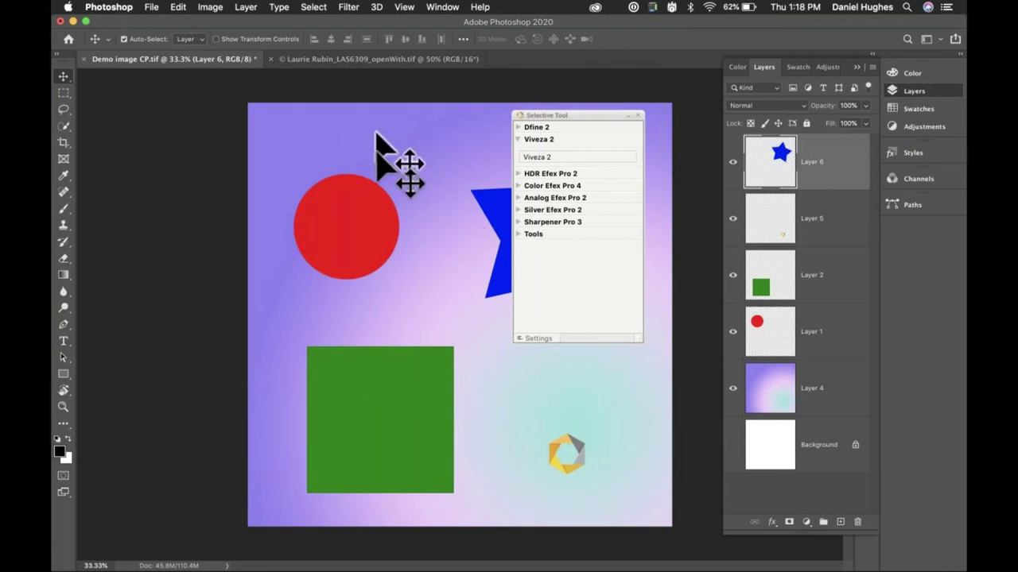
Switch from Photoshop to DxO PhotoLab 3 with Cmd+Tab
key(super+Tab)
key(super+Tab)
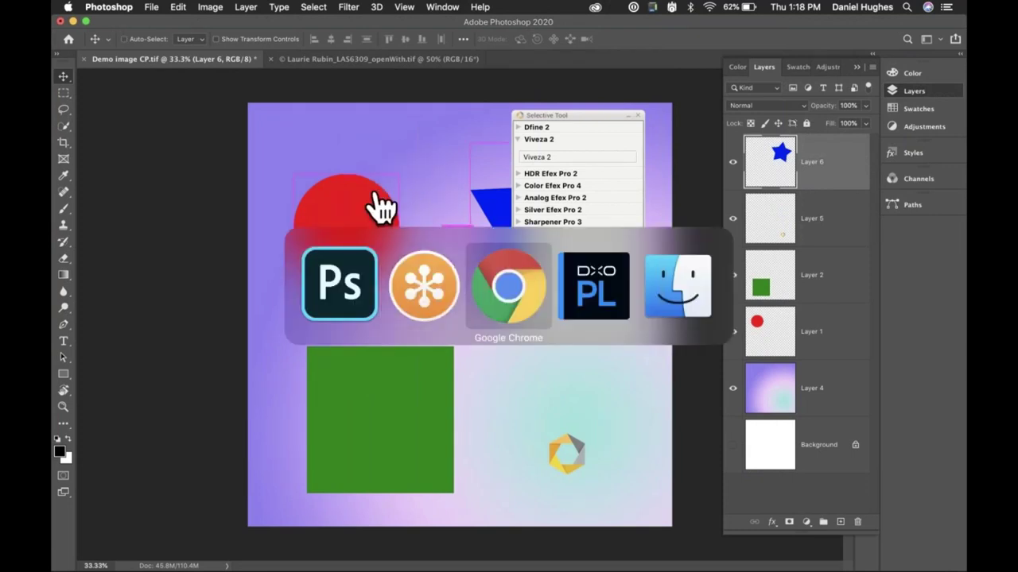
key(super+Tab)
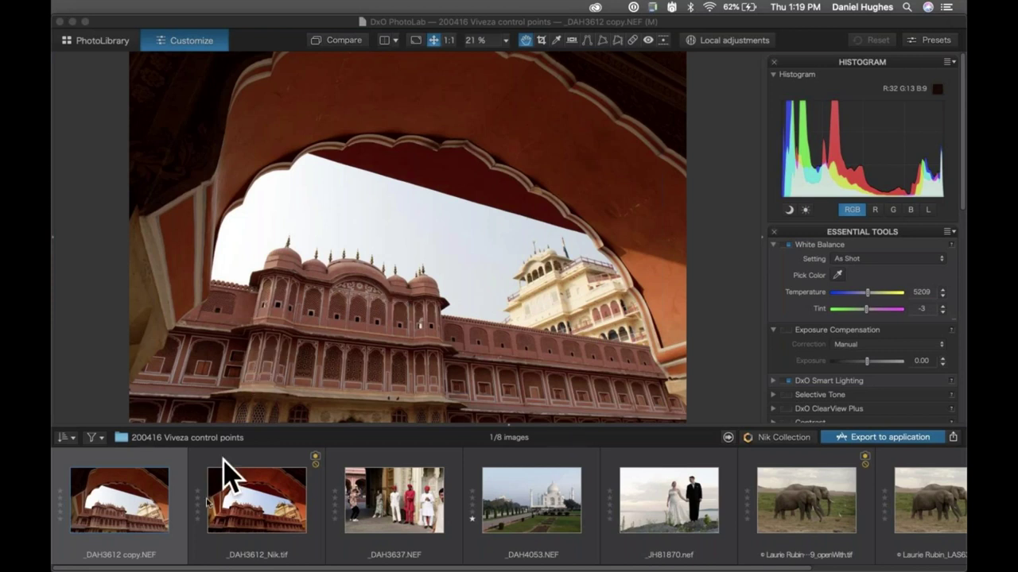
click(131, 515)
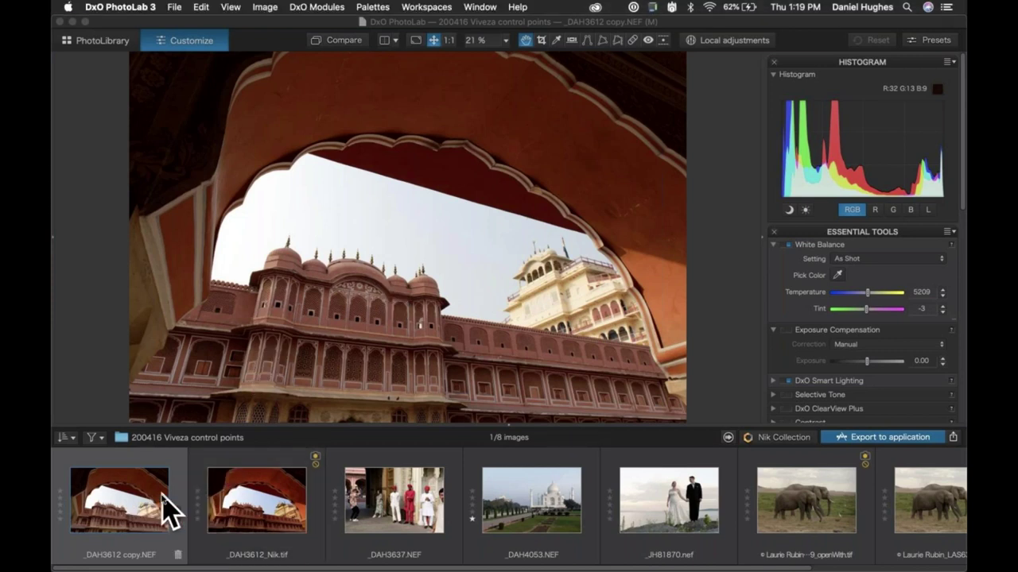
click(265, 517)
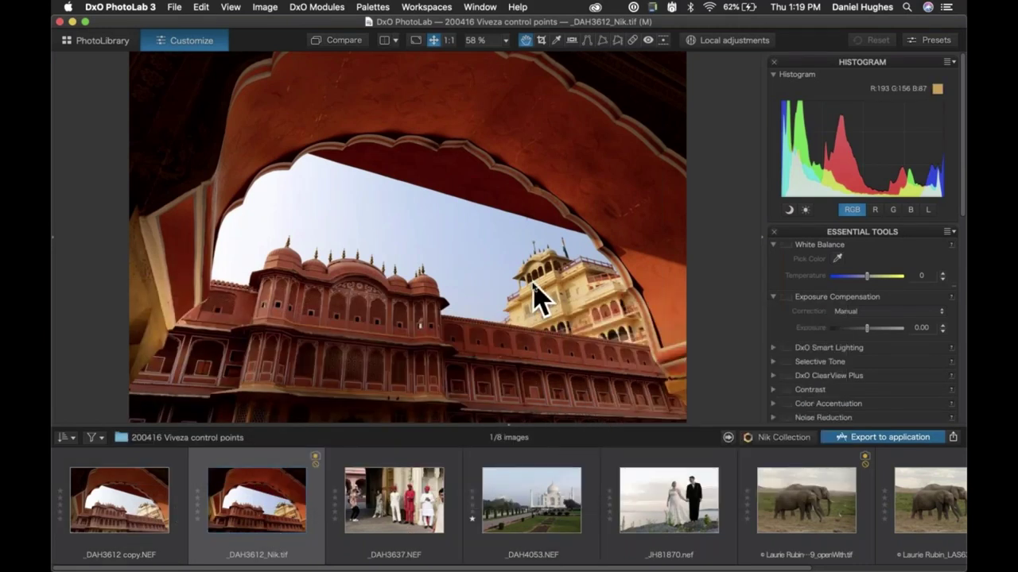
key(Left)
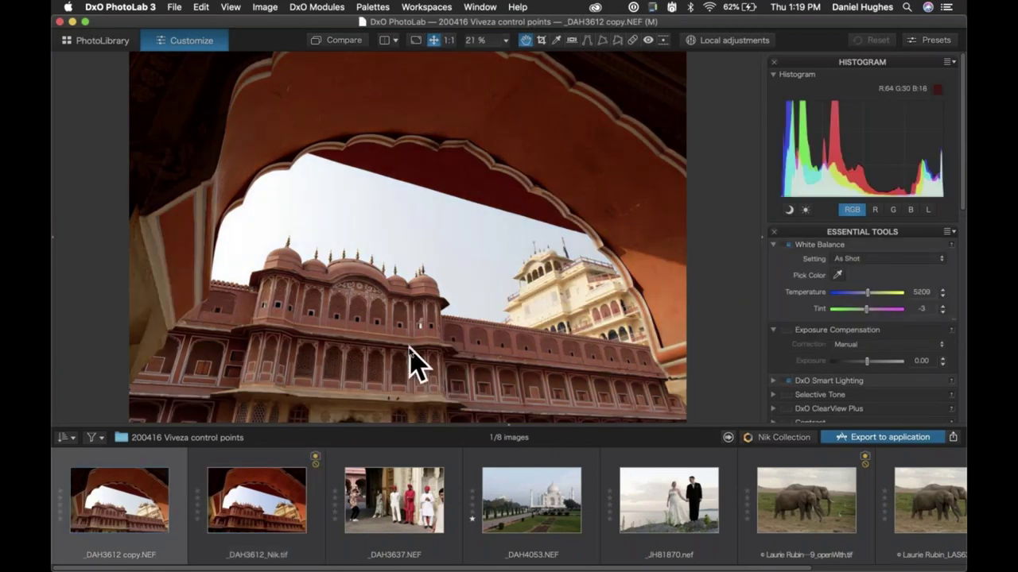
key(Right)
key(Left)
key(Right)
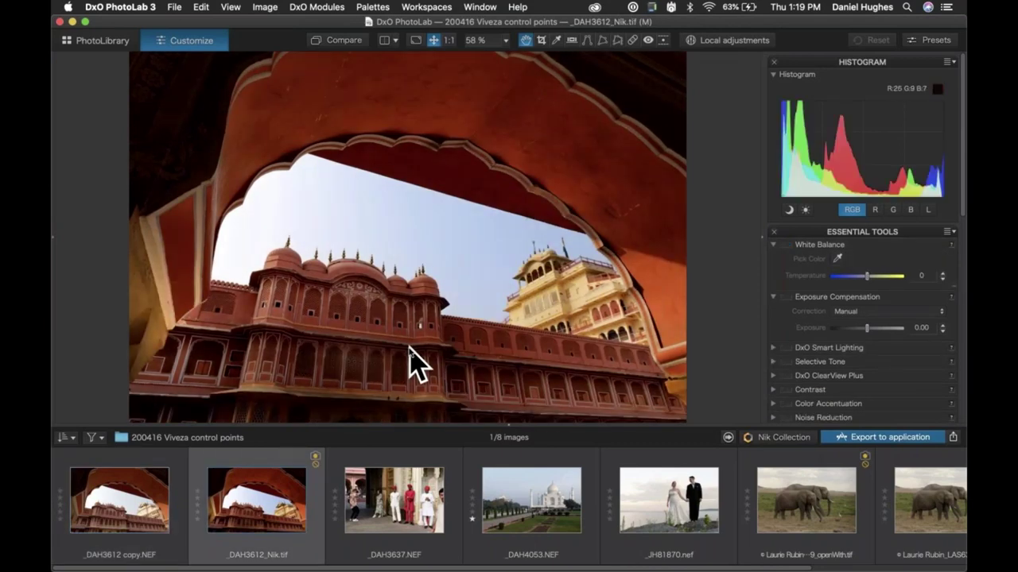
key(Left)
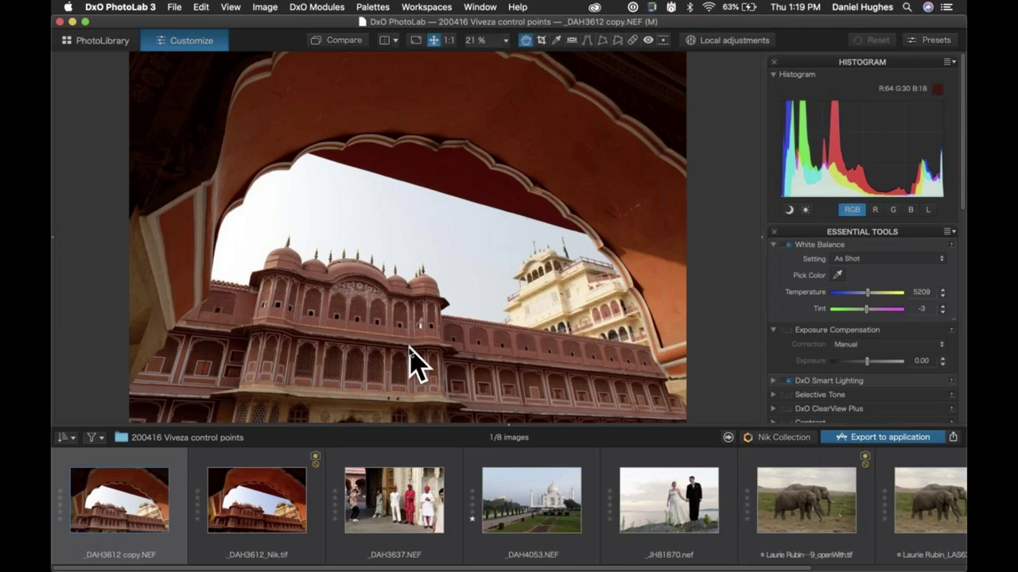
key(Right)
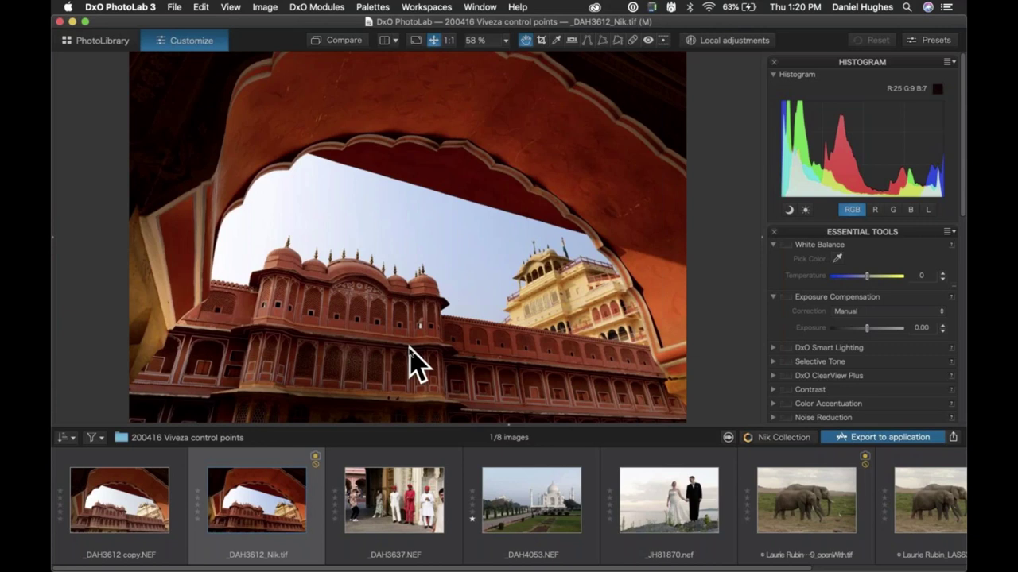
click(131, 499)
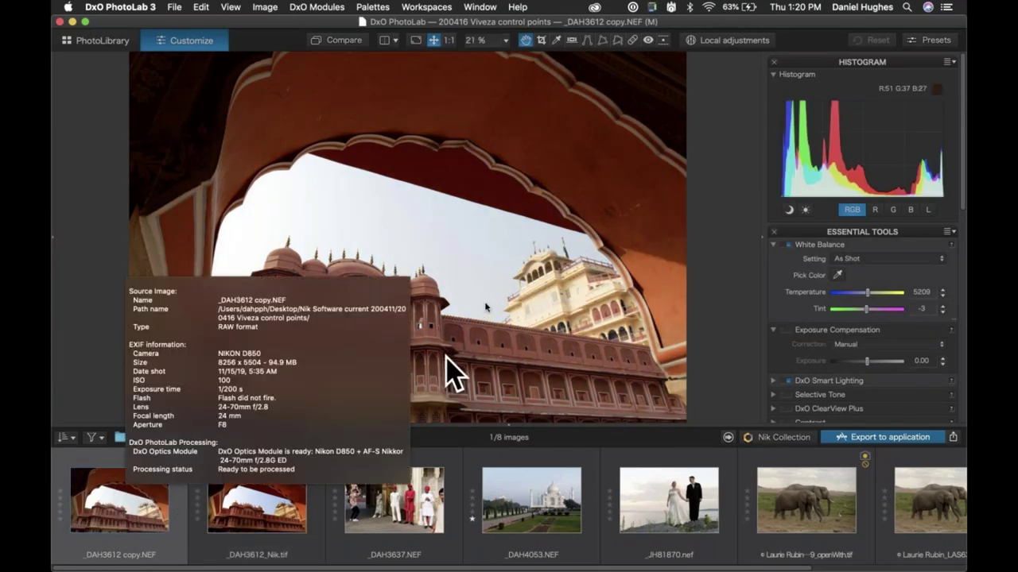
Send the arch photo to Viveza 2 through the Nik Collection Plugin Selector
click(783, 438)
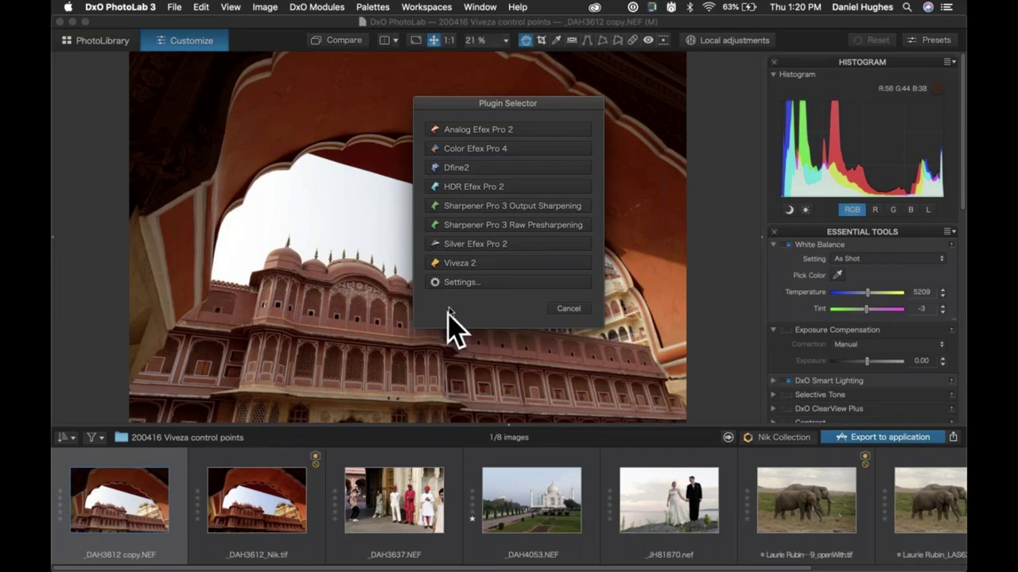
click(449, 267)
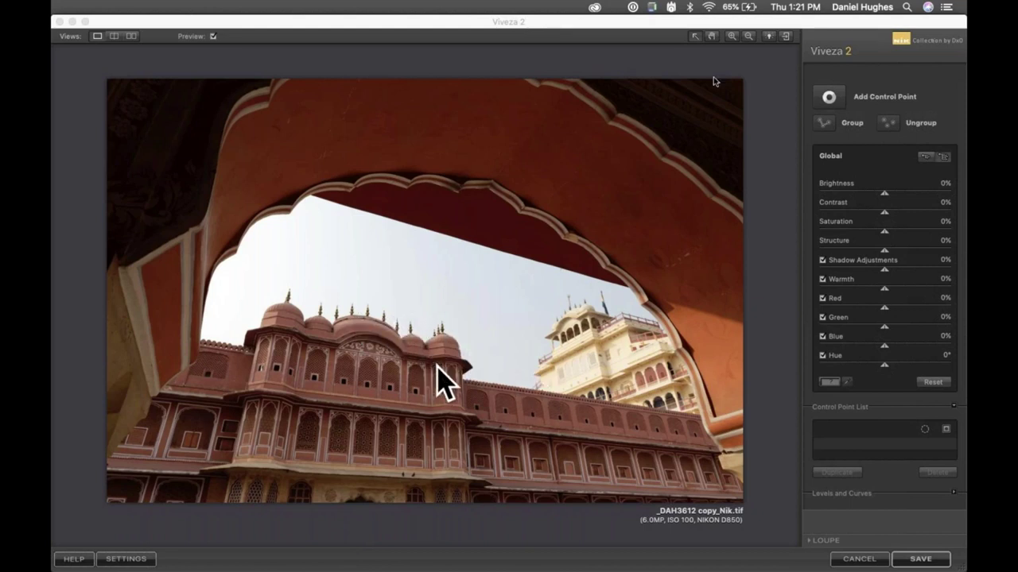
Place Control Point 1 on the arch's left wall at 22% radius: brightness 46%, contrast 75%, saturation 33%, structure 7%
click(824, 101)
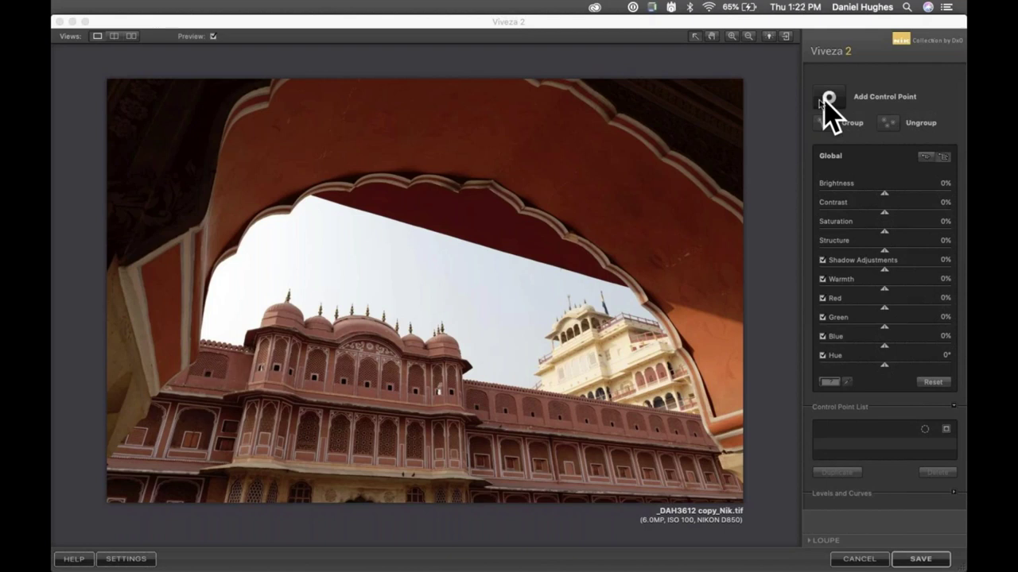
click(827, 98)
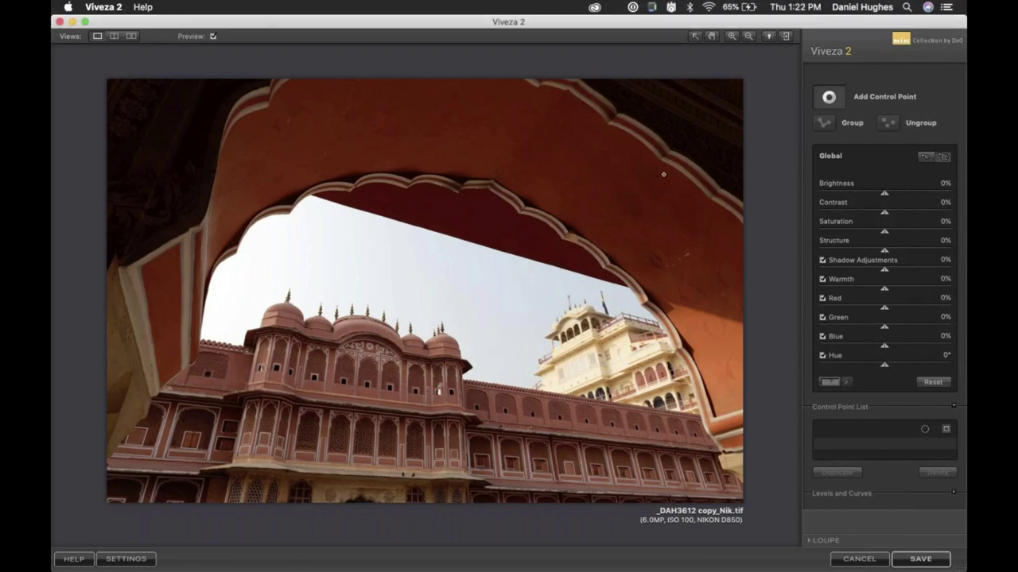
click(825, 102)
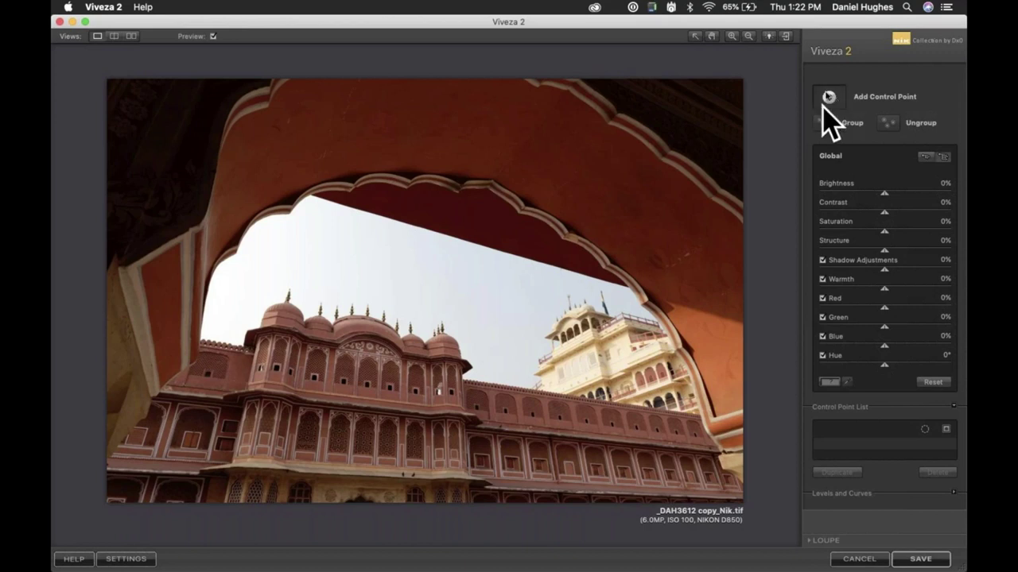
click(829, 100)
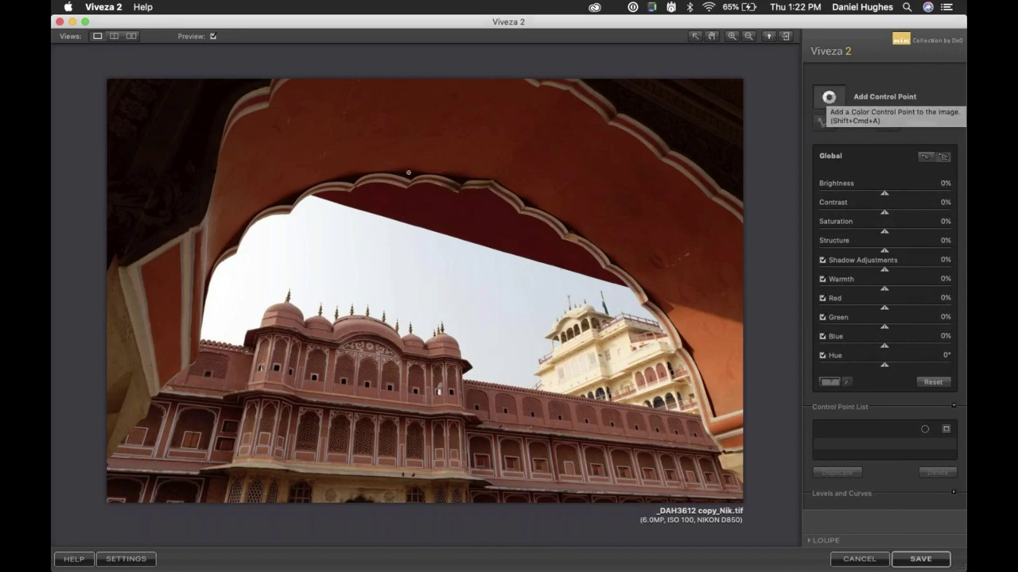
click(156, 159)
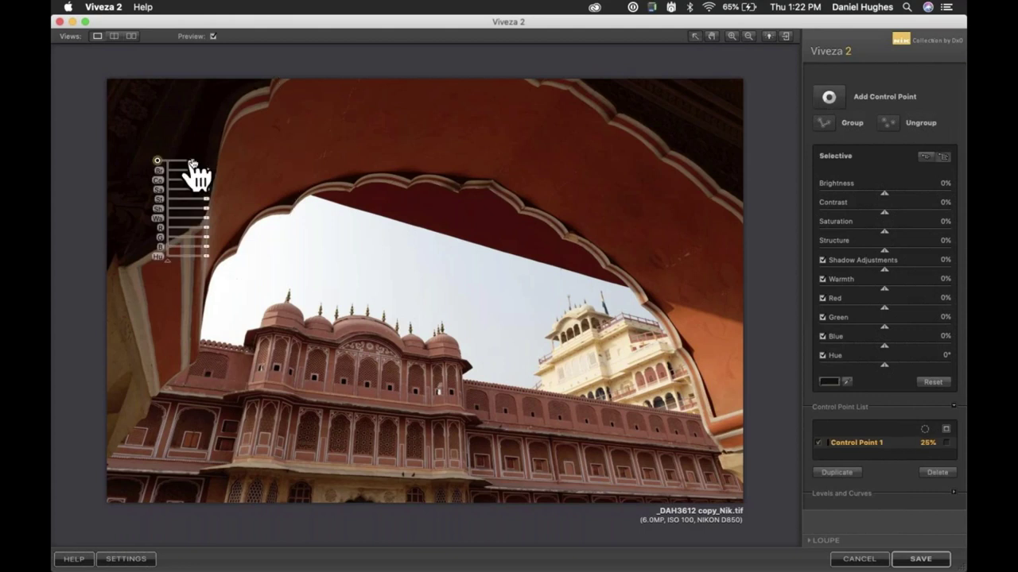
drag(191, 163, 224, 173)
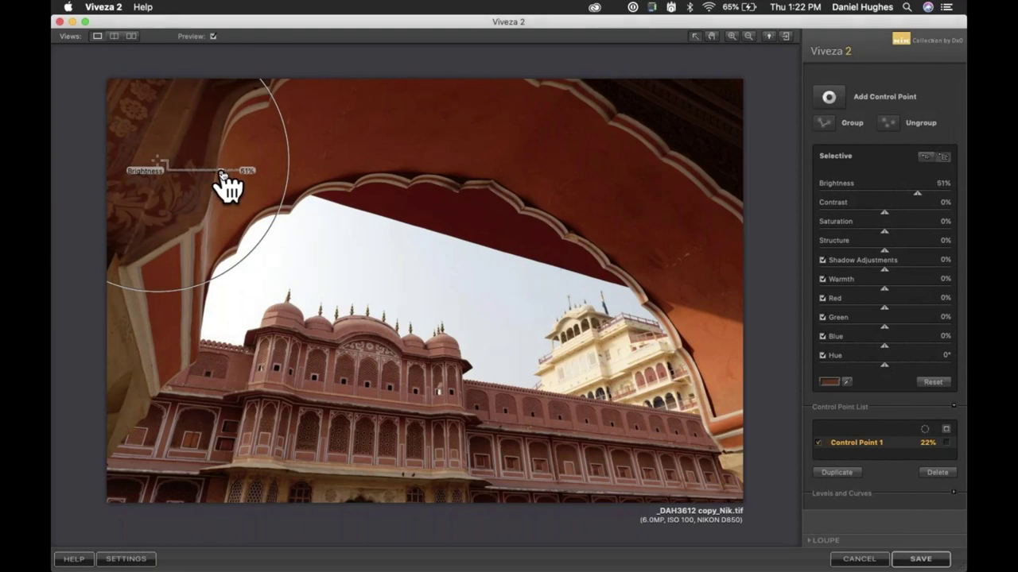
drag(223, 173, 222, 173)
mouse_move(209, 196)
mouse_down()
mouse_move(219, 185)
mouse_move(203, 191)
mouse_move(220, 193)
mouse_move(205, 203)
mouse_move(220, 210)
mouse_up()
Drag Control Point 1 from the arch down onto the pink left palace facade
click(158, 166)
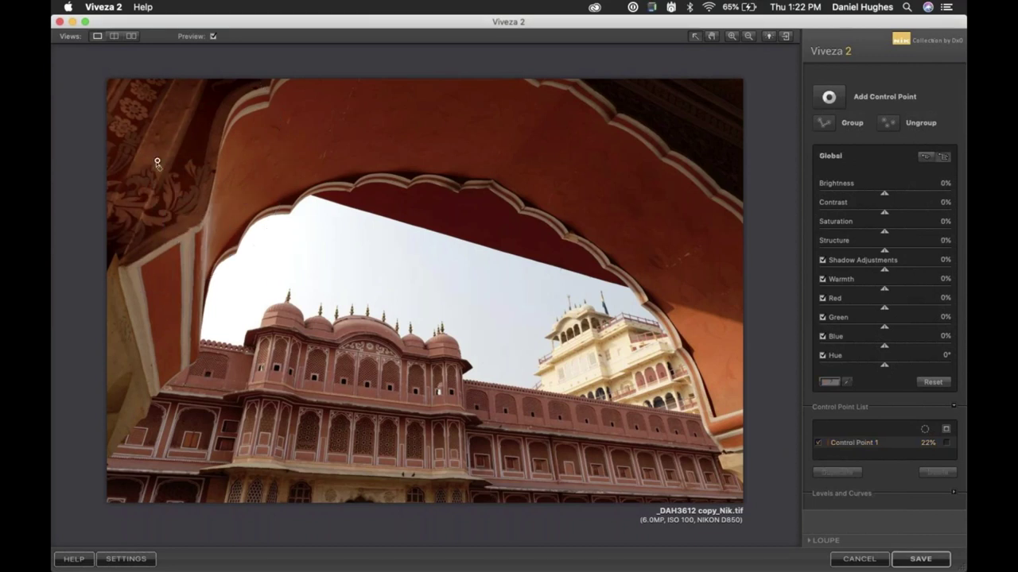
click(157, 164)
drag(158, 167, 148, 140)
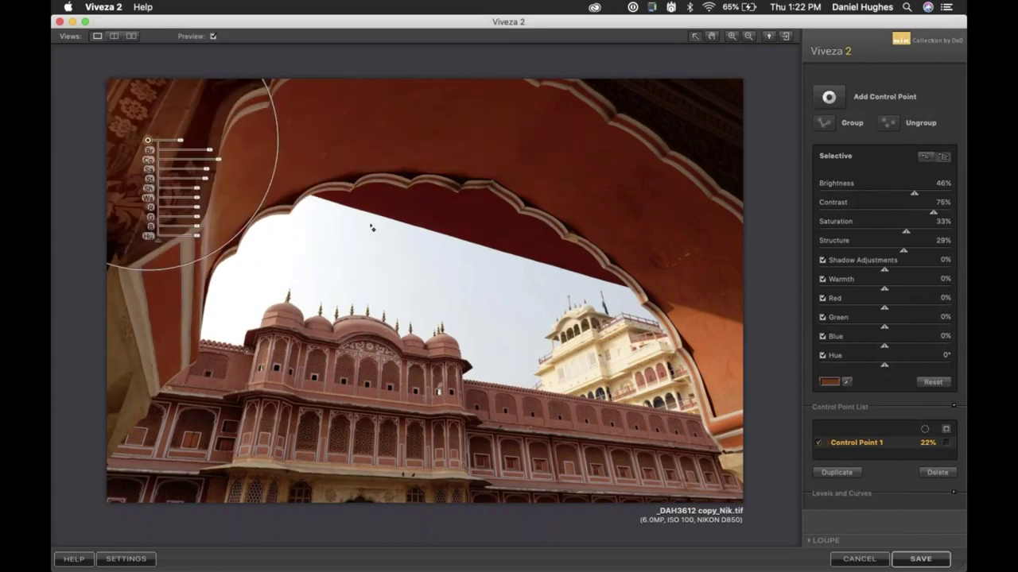
drag(372, 228, 515, 152)
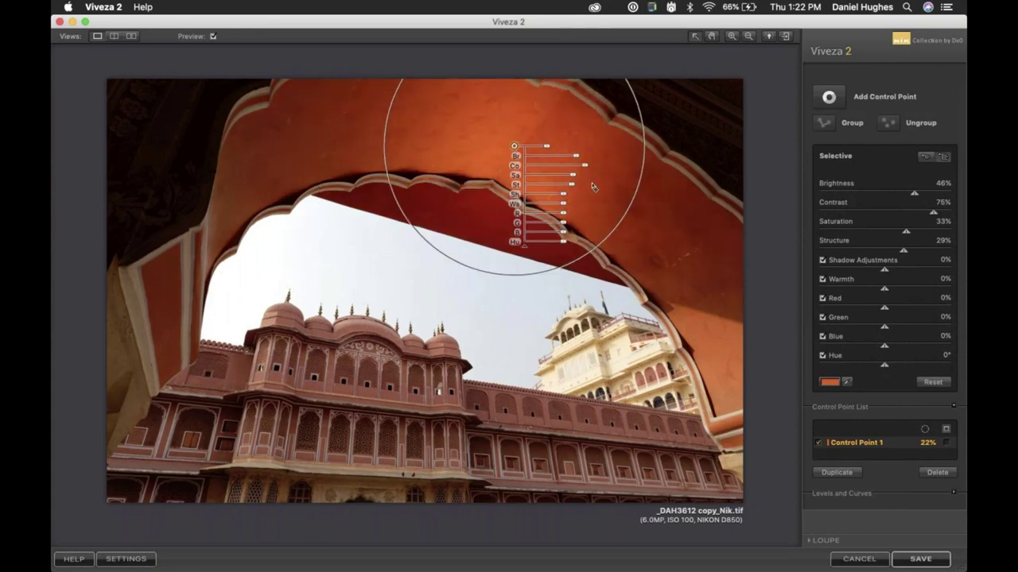
drag(592, 187, 409, 113)
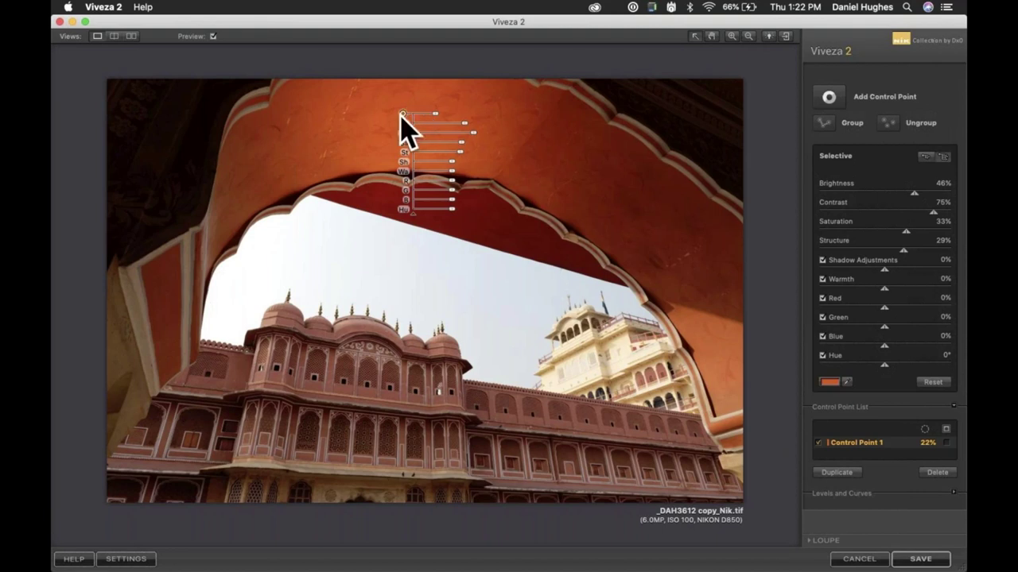
click(403, 113)
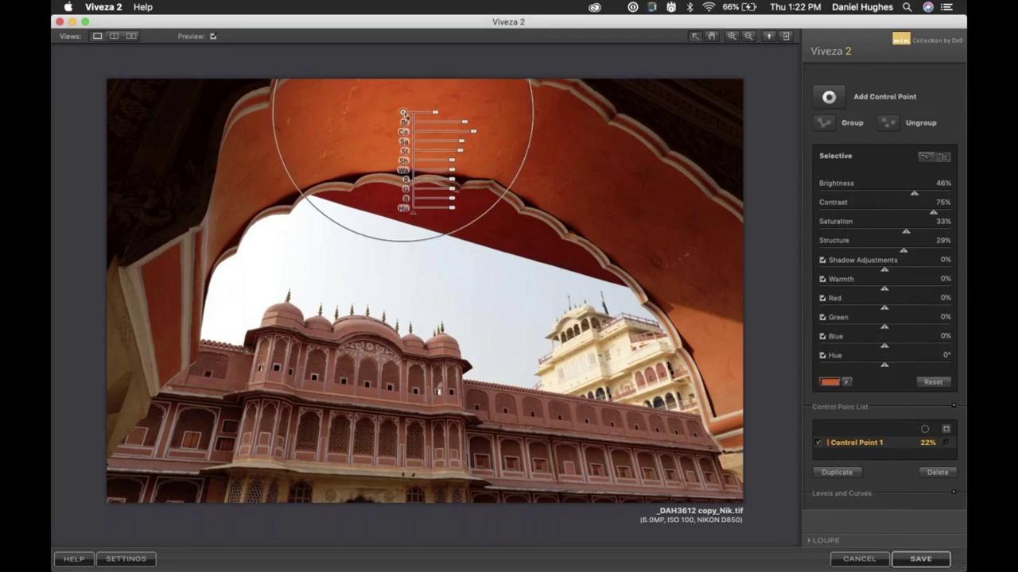
drag(403, 113, 368, 408)
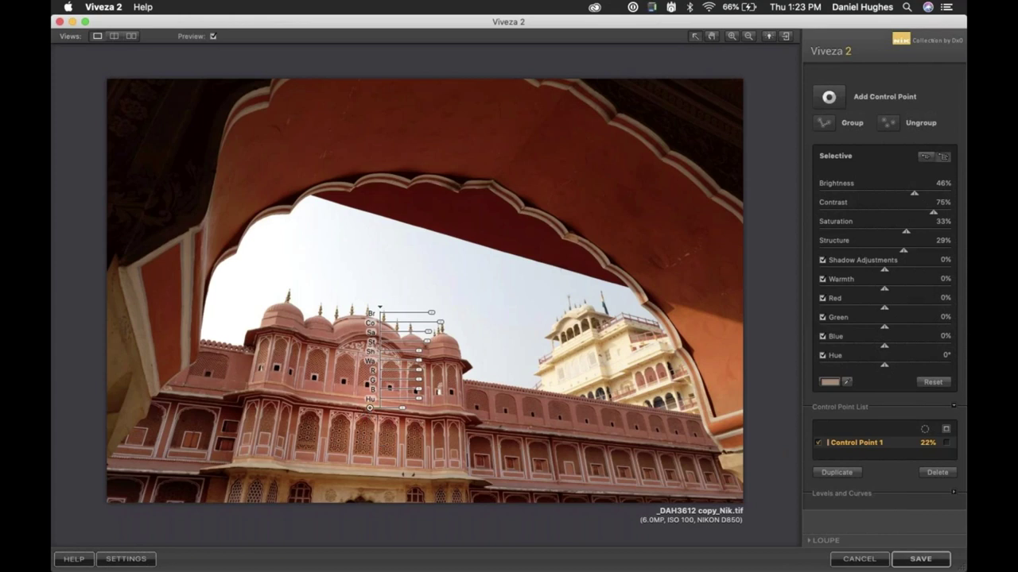
Select Control Point 1 on the facade and delete it from the Control Point List
click(362, 410)
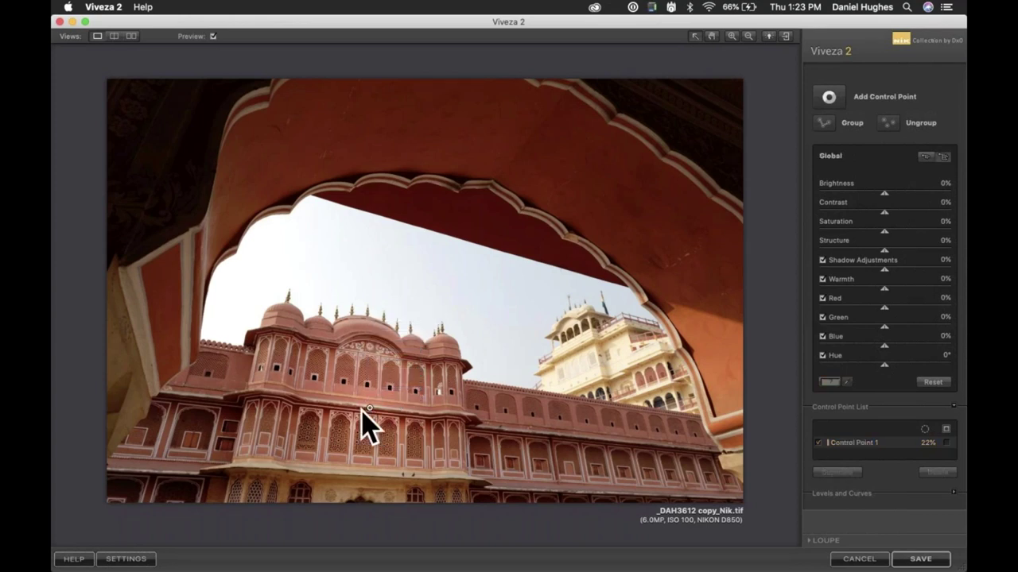
click(362, 411)
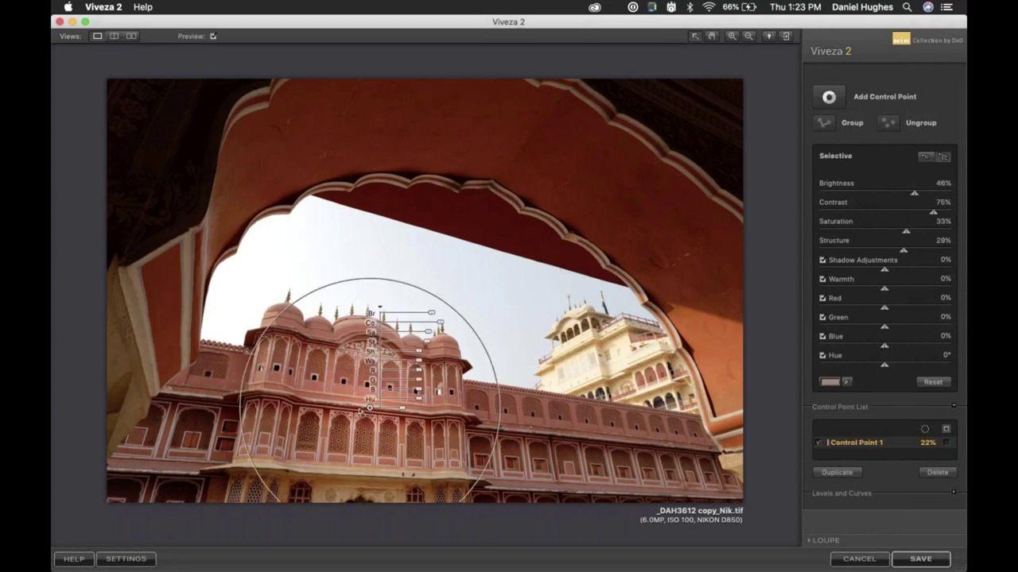
click(938, 474)
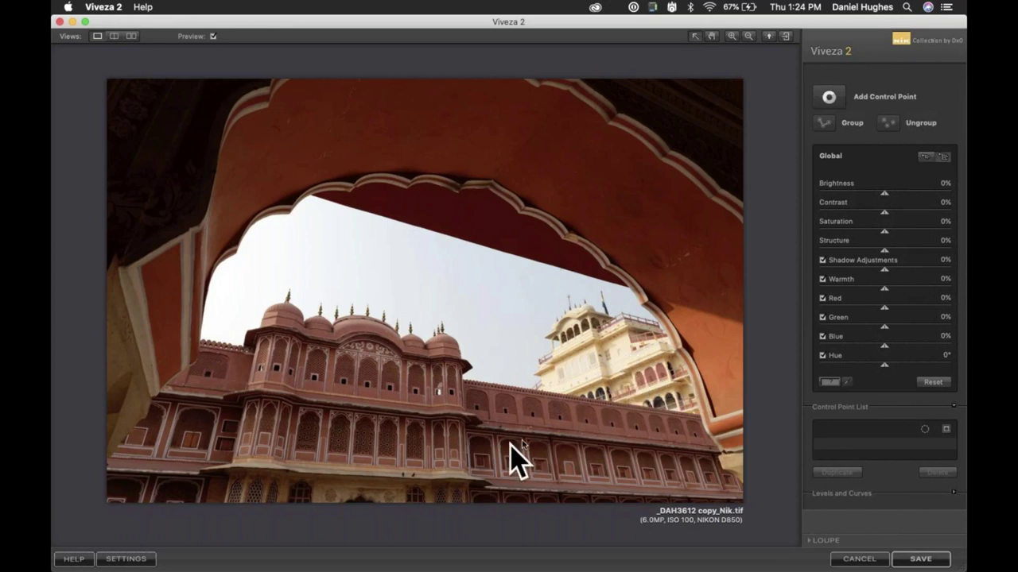
Arm the Add Control Point tool to place a new point on the arch photo
click(831, 97)
click(828, 97)
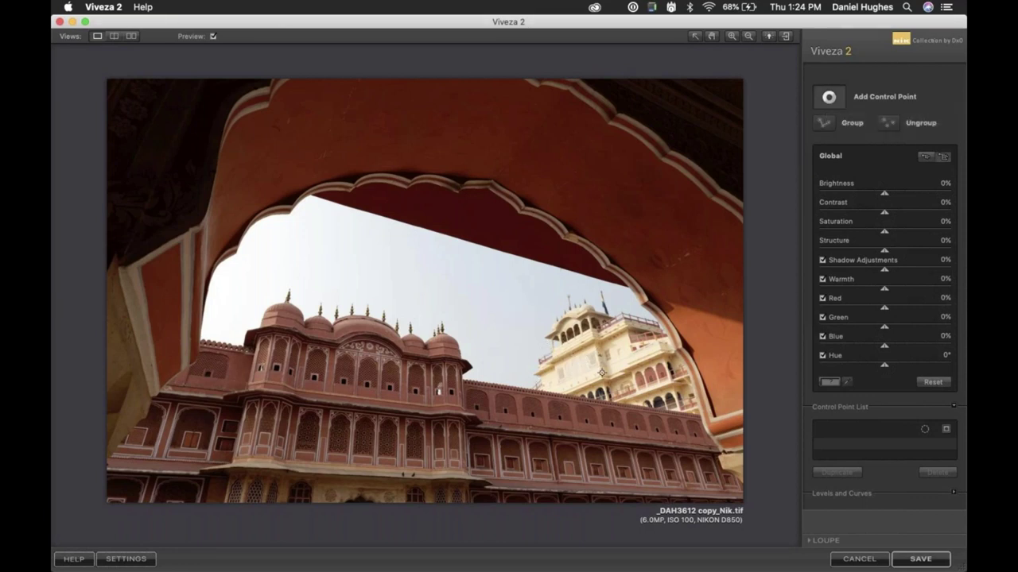
Add a sky control point beside the tower: brightness -37%, contrast 48%, saturation 53%
click(531, 344)
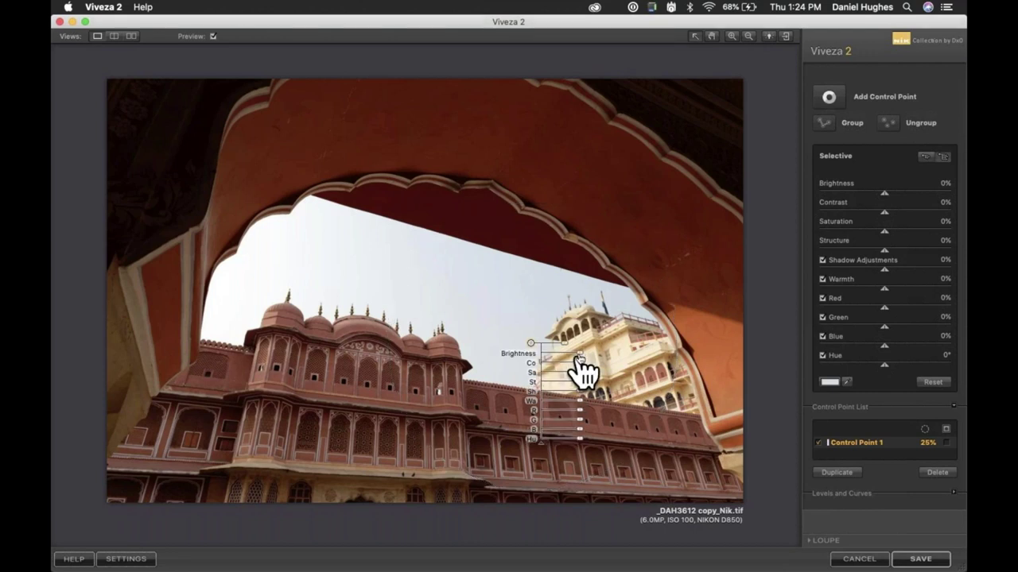
drag(581, 356, 571, 354)
drag(571, 354, 582, 368)
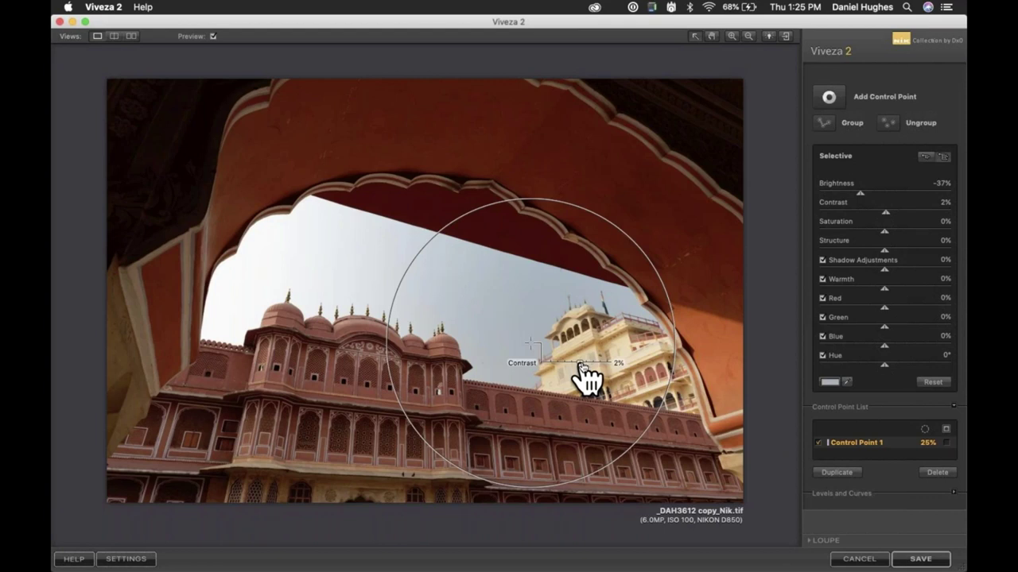
drag(583, 367, 596, 365)
drag(581, 373, 597, 373)
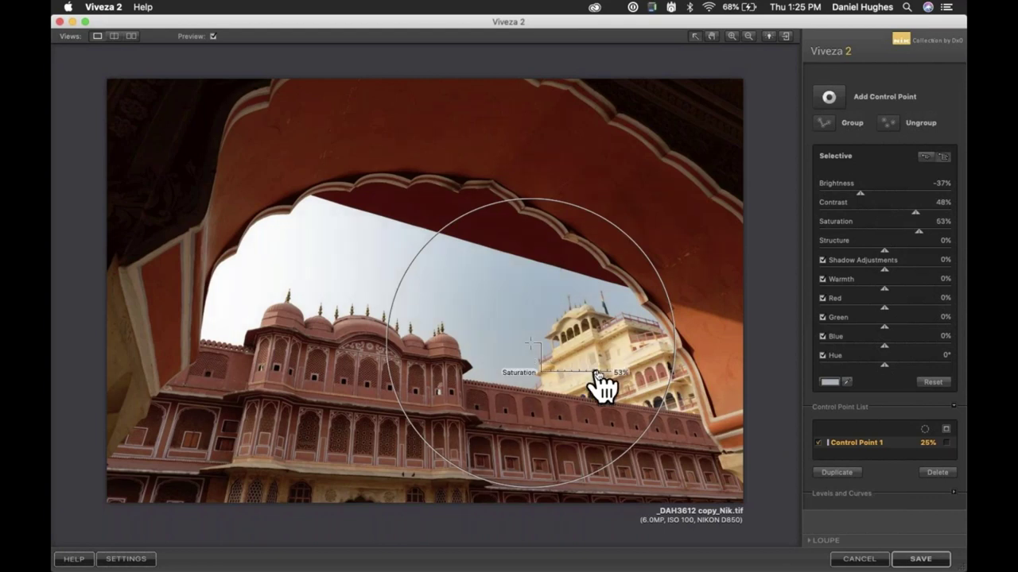
Check the sky point's mask, then place a second control point on the yellow tower
click(947, 445)
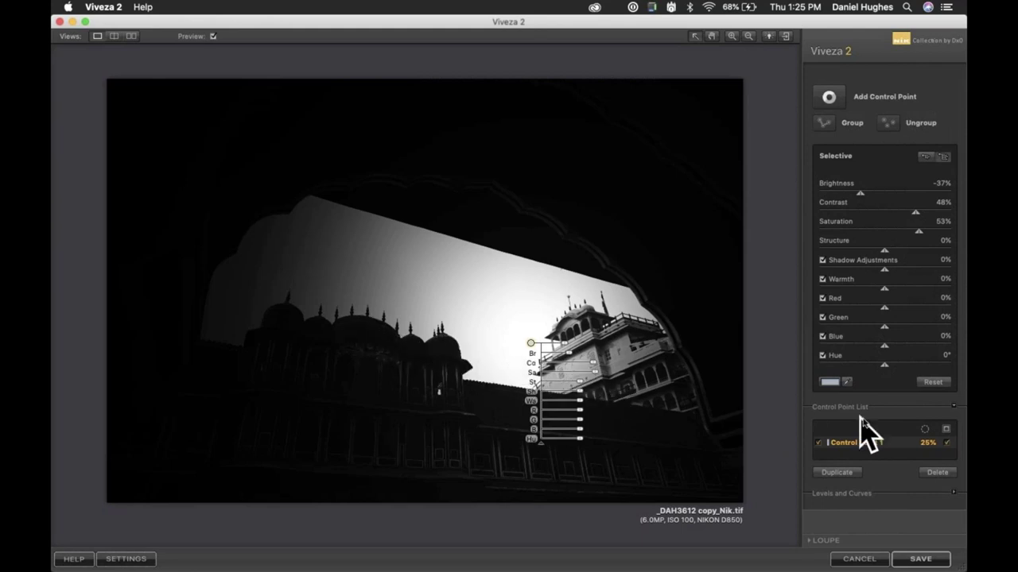
click(946, 430)
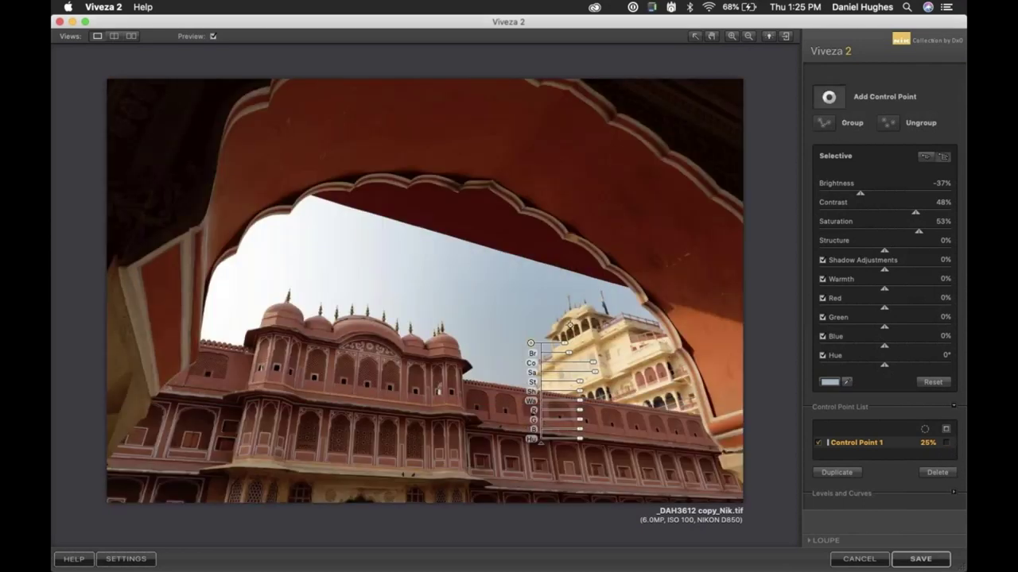
click(571, 326)
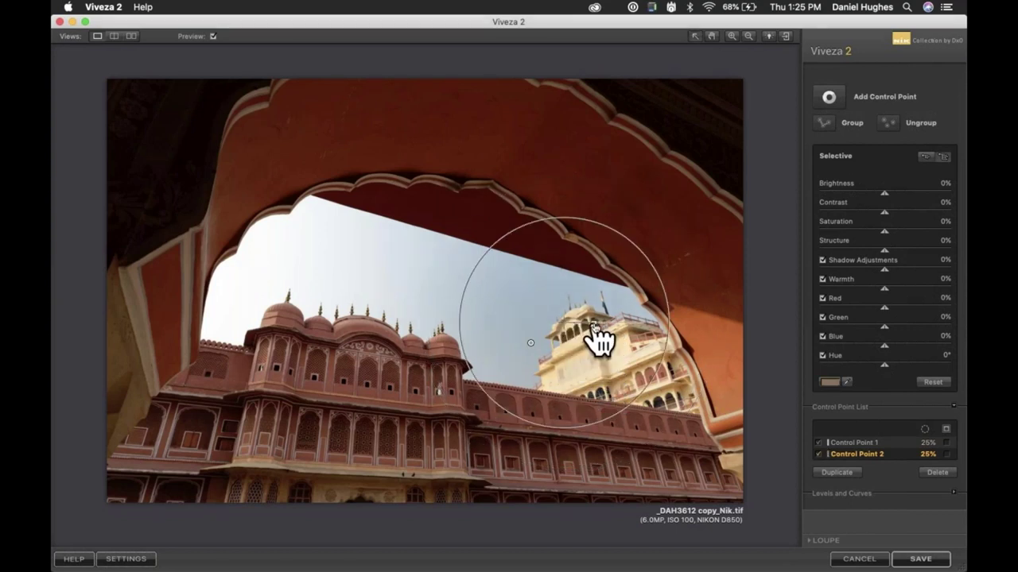
Set the tower point's radius to 16% and its brightness to -43%
click(595, 328)
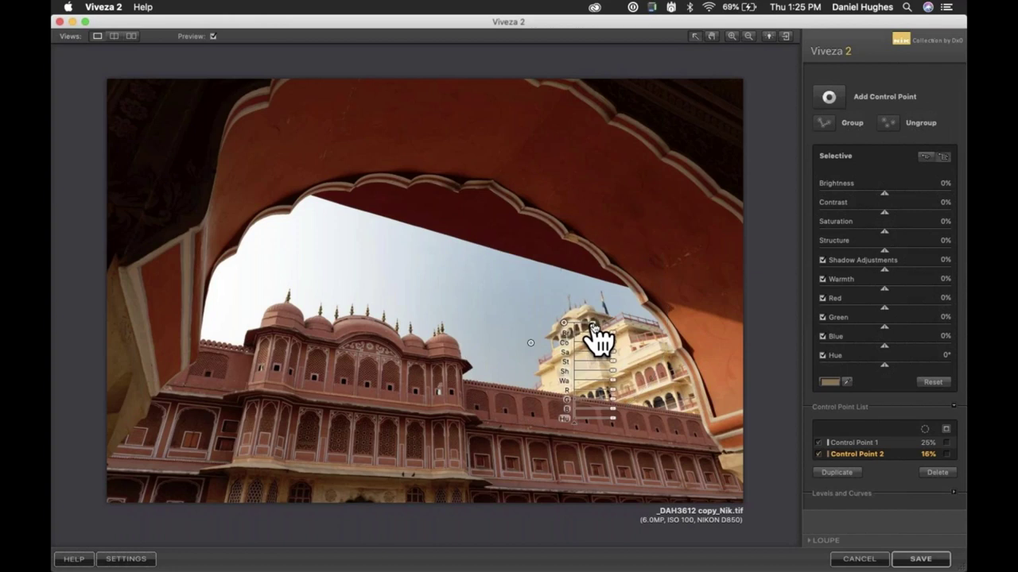
mouse_move(593, 327)
mouse_down()
mouse_move(610, 338)
mouse_move(602, 335)
mouse_up()
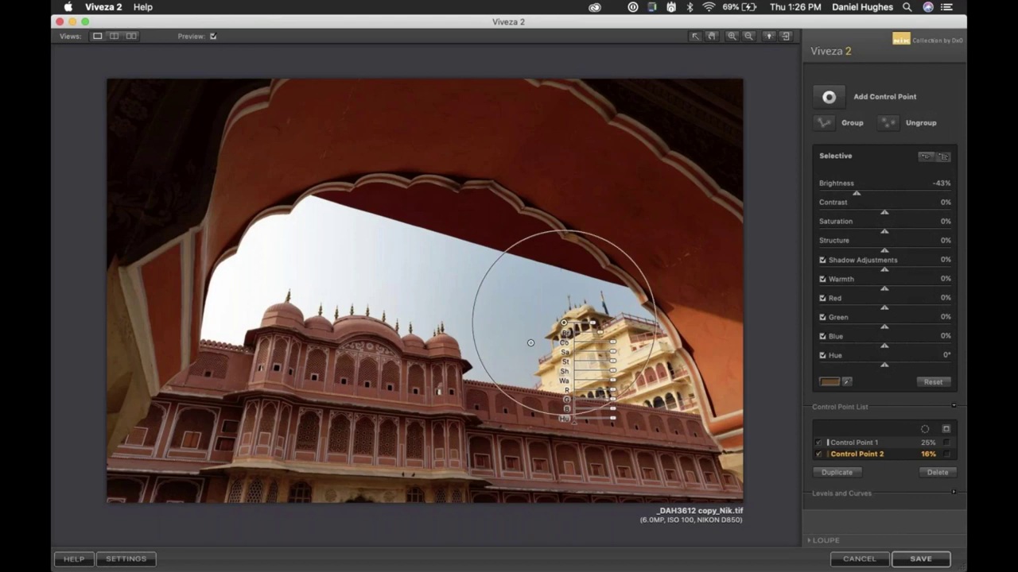
Duplicate the tower point lower down: brightness -34%, contrast 18%, saturation 35%, structure 22%, shadows -48%
key(super+d)
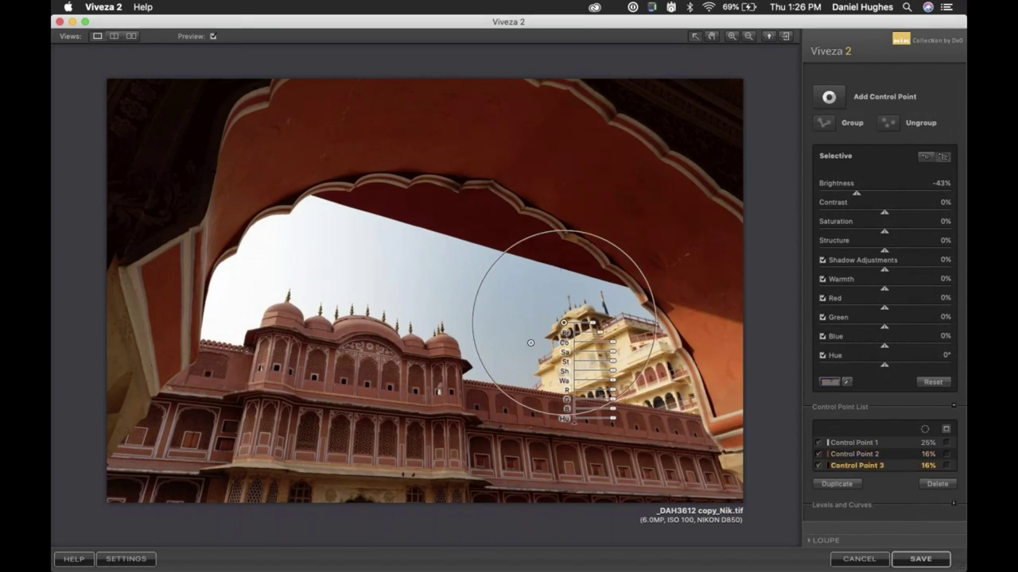
drag(563, 322, 584, 367)
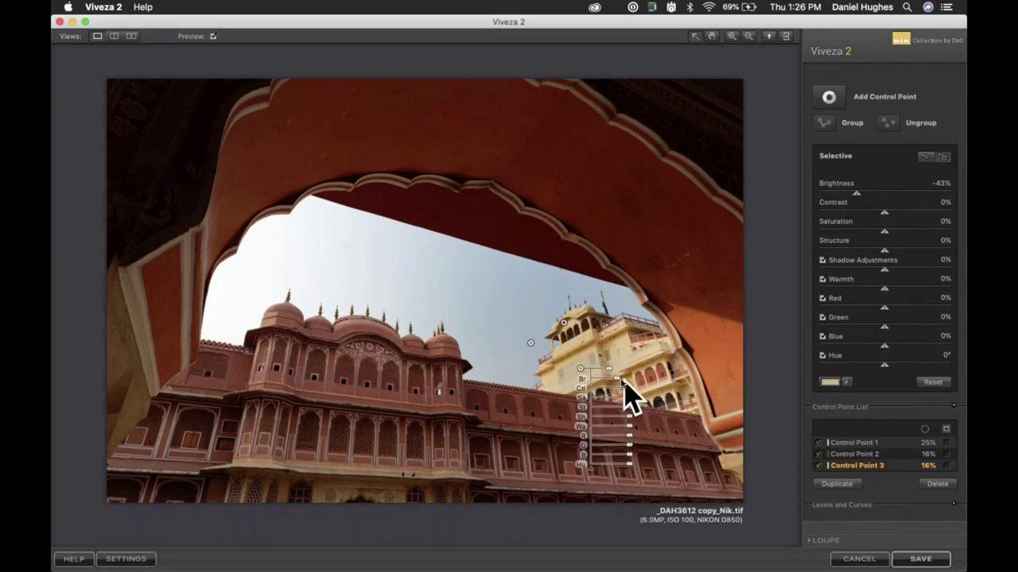
drag(618, 381, 616, 419)
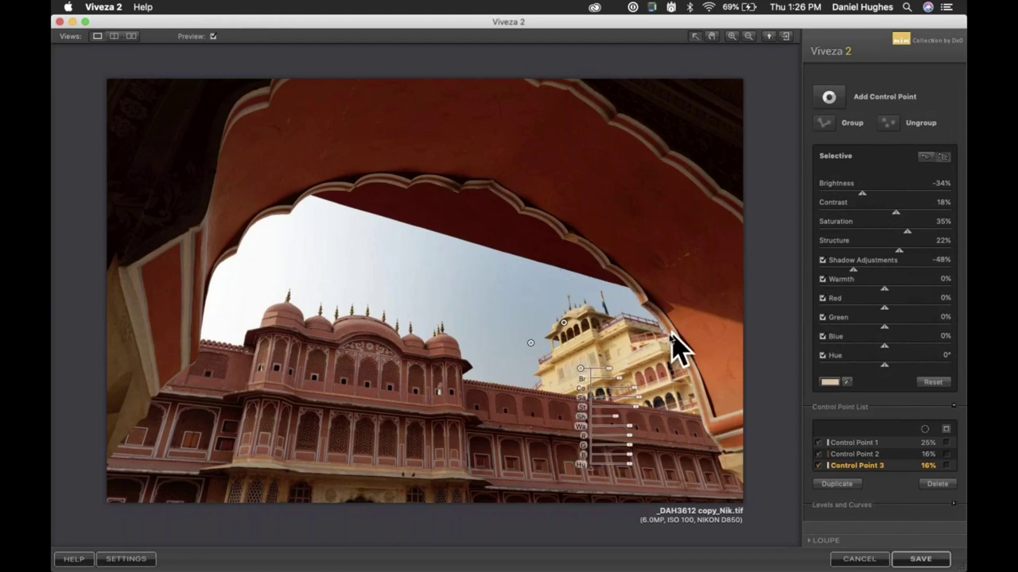
click(828, 96)
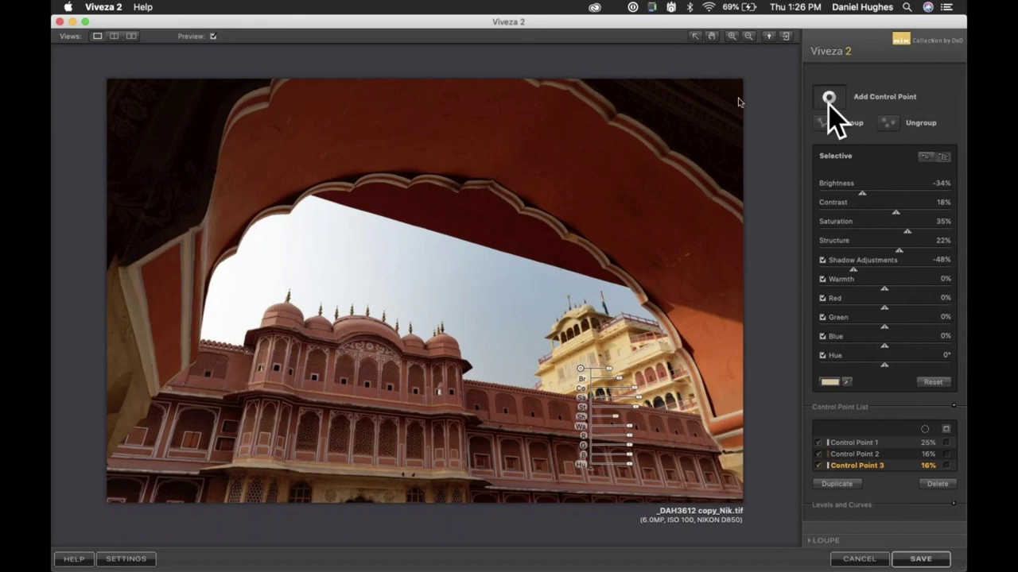
Place Control Point 4 on the upper arch with brightness 20%, contrast 2%, structure 66%
click(457, 142)
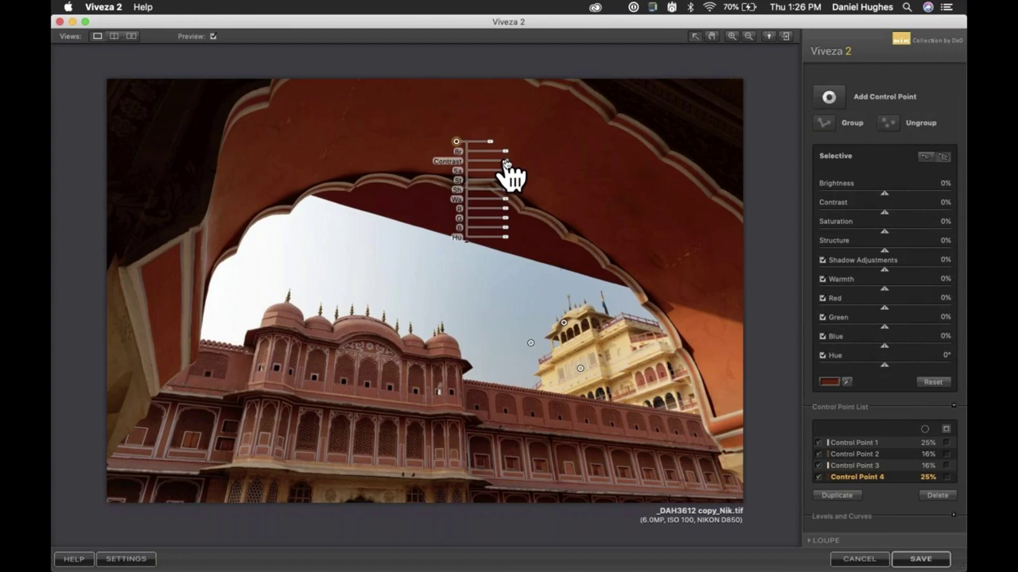
drag(505, 152, 508, 180)
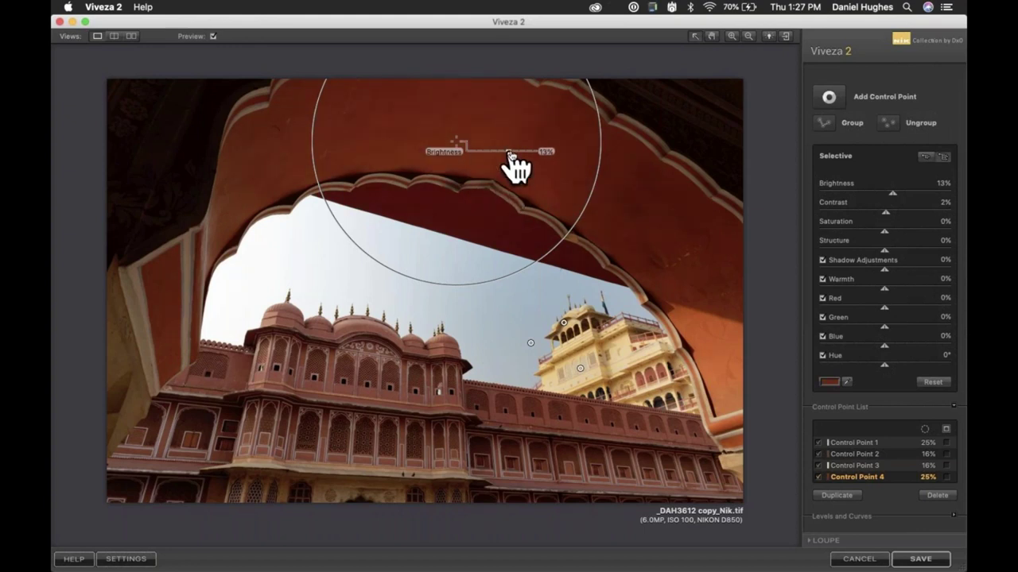
drag(511, 155, 536, 183)
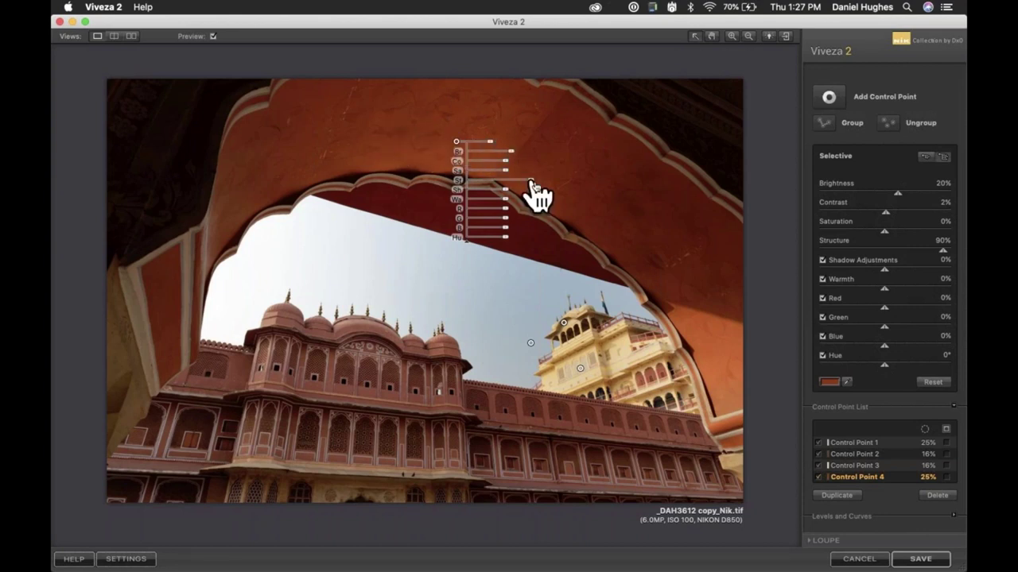
drag(532, 183, 528, 182)
Nudge the arch point and rework its structure and shadow sliders, settling shadows near -2%
click(423, 131)
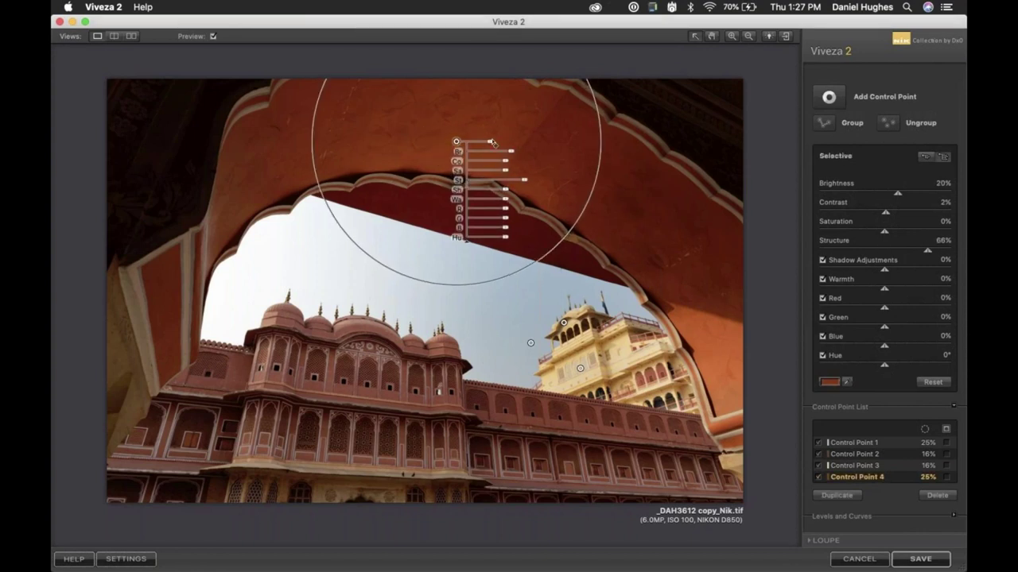
mouse_move(457, 143)
mouse_down()
mouse_move(504, 142)
mouse_move(621, 213)
mouse_move(536, 154)
mouse_move(444, 125)
mouse_move(451, 129)
mouse_up()
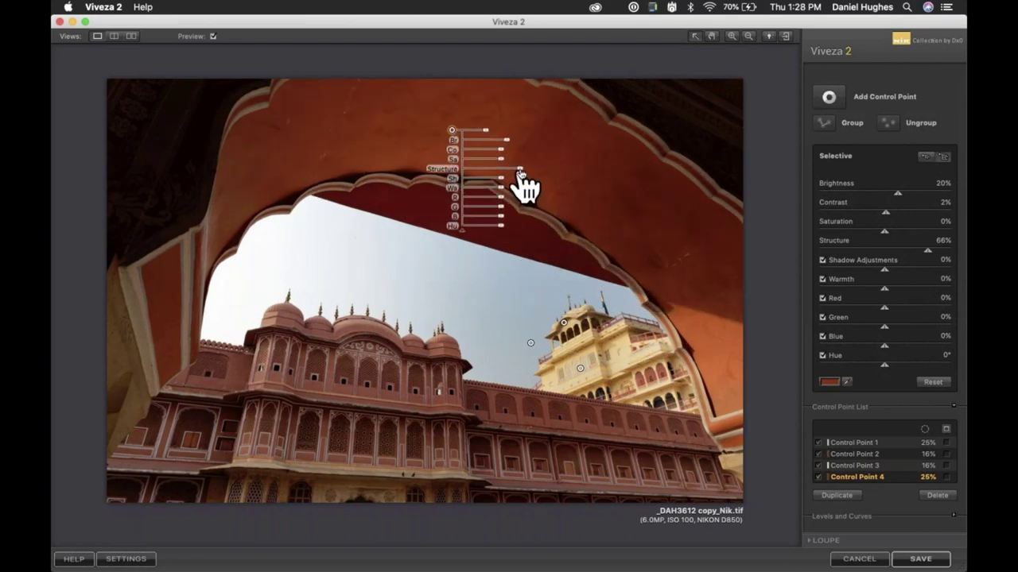
drag(519, 172, 442, 172)
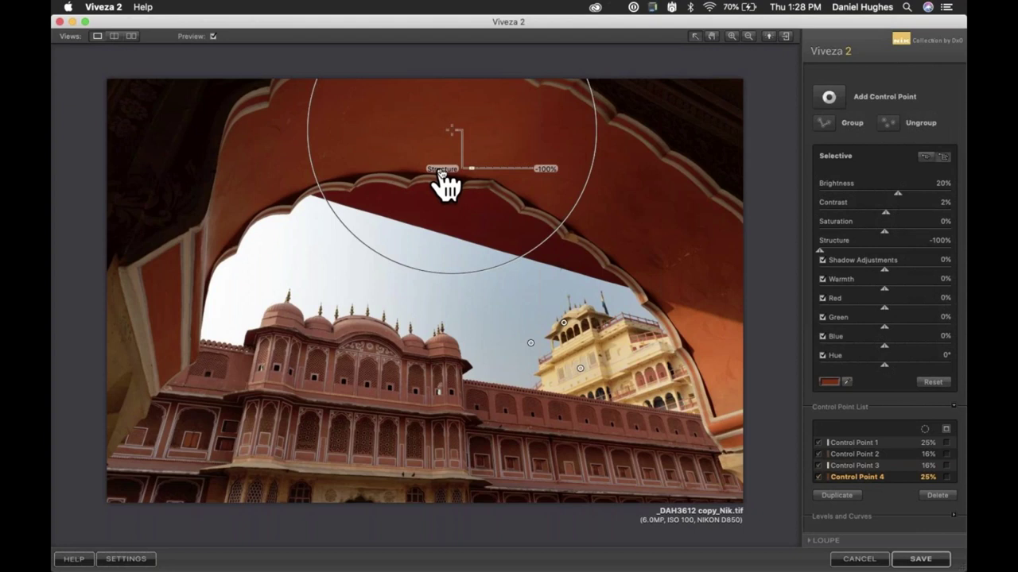
drag(442, 171, 503, 160)
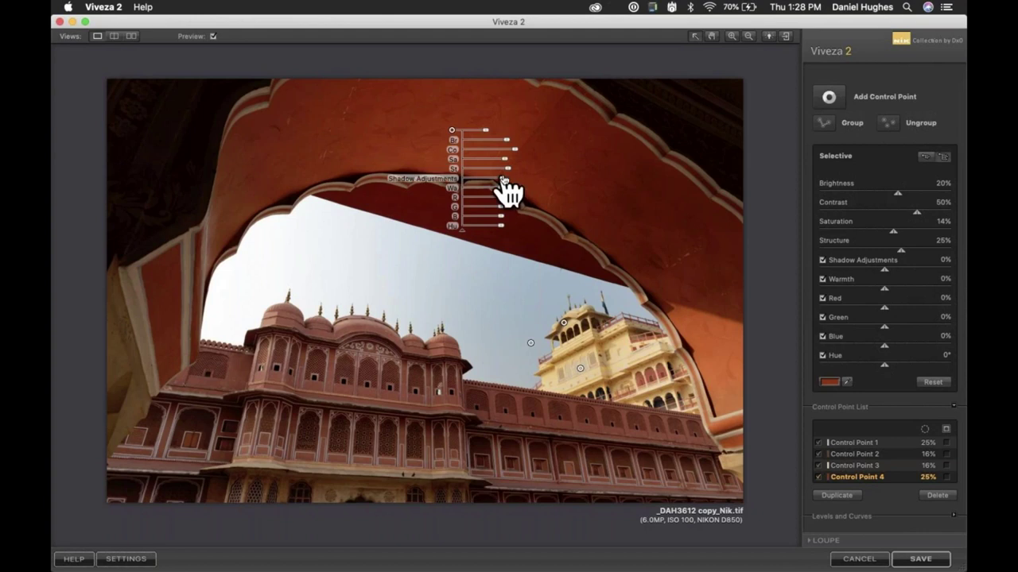
drag(502, 180, 502, 180)
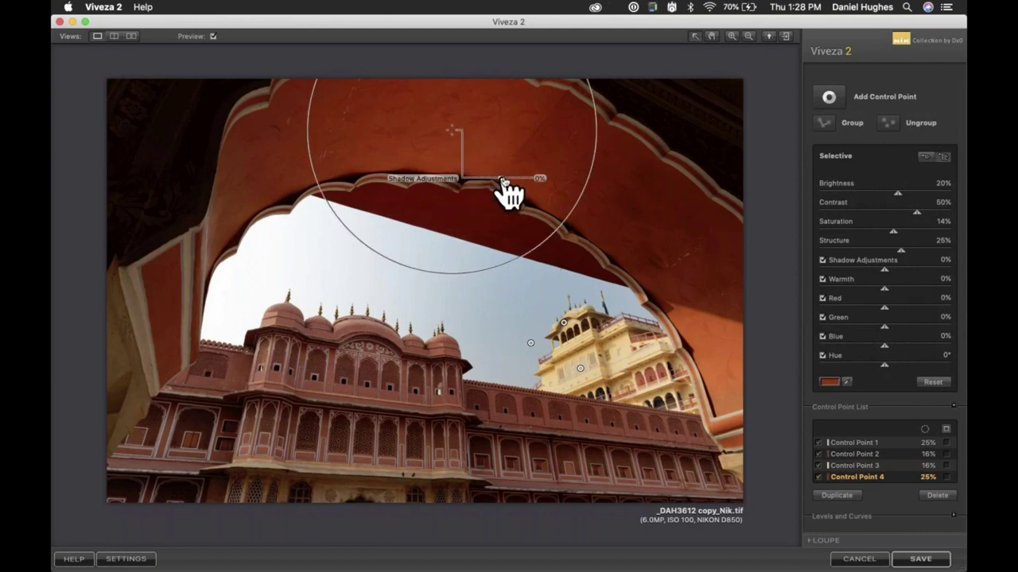
drag(503, 181, 504, 181)
drag(502, 180, 500, 182)
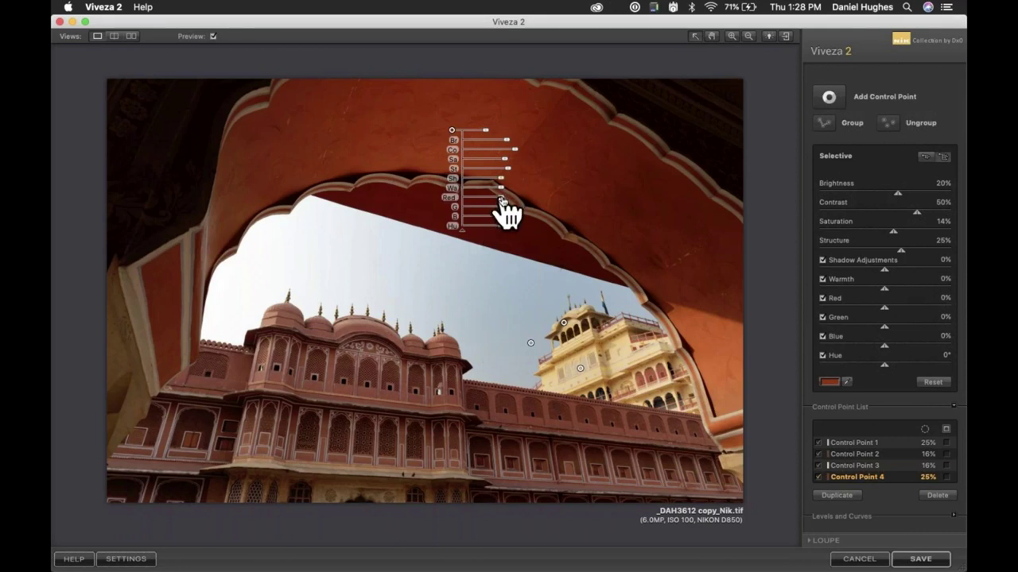
Fine-tune the arch point's Red adjustment to 2%
drag(500, 200, 501, 200)
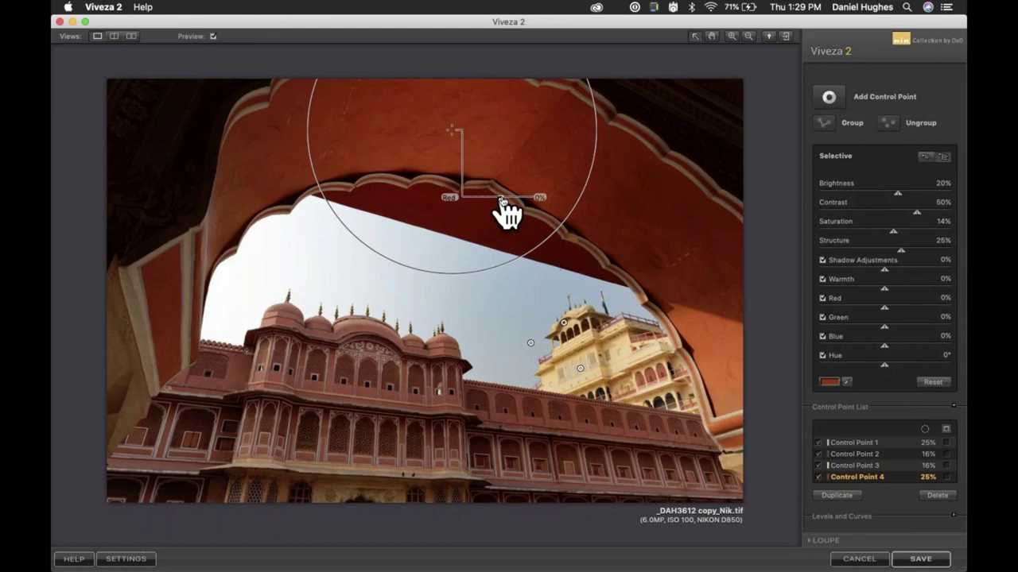
drag(501, 200, 503, 200)
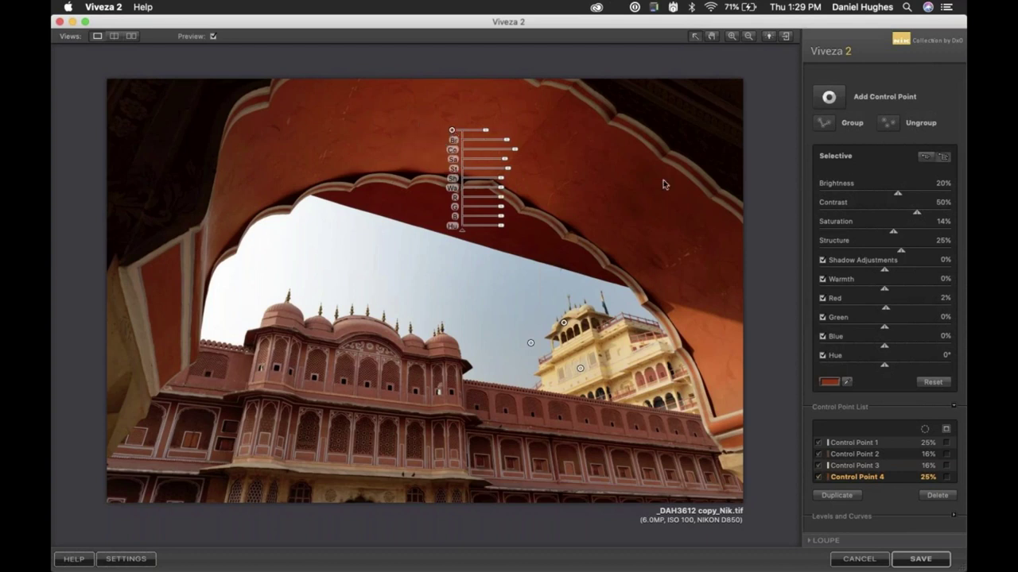
click(828, 97)
Place a small Control Point 5 on the lower building and set its Red to -33%
click(510, 421)
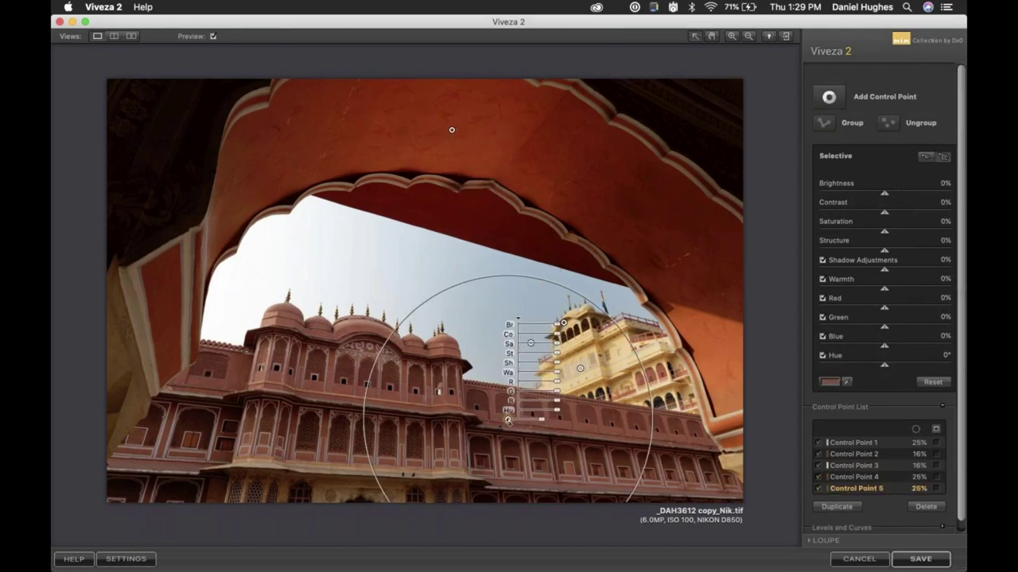
drag(540, 420, 535, 424)
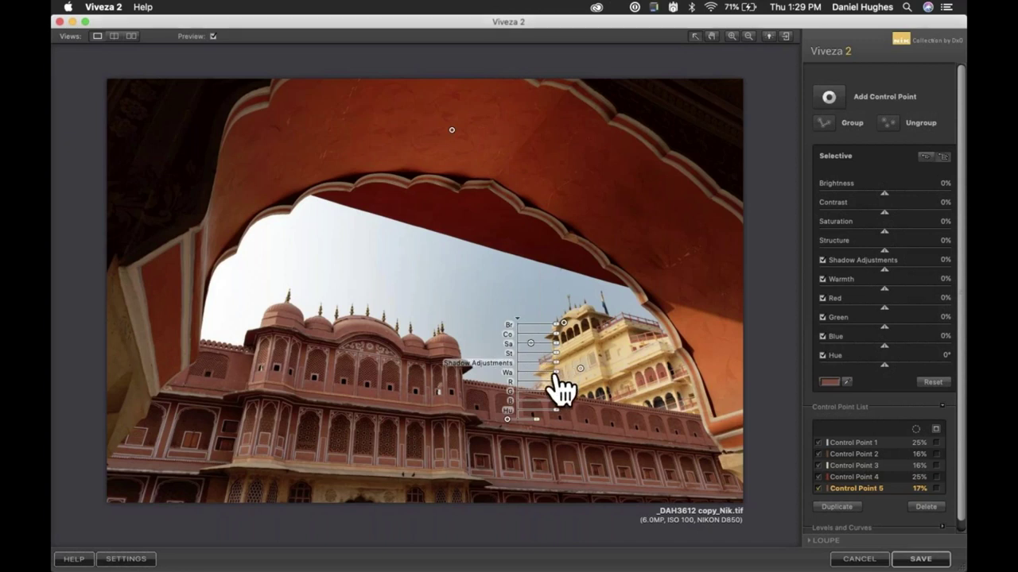
drag(556, 384, 599, 385)
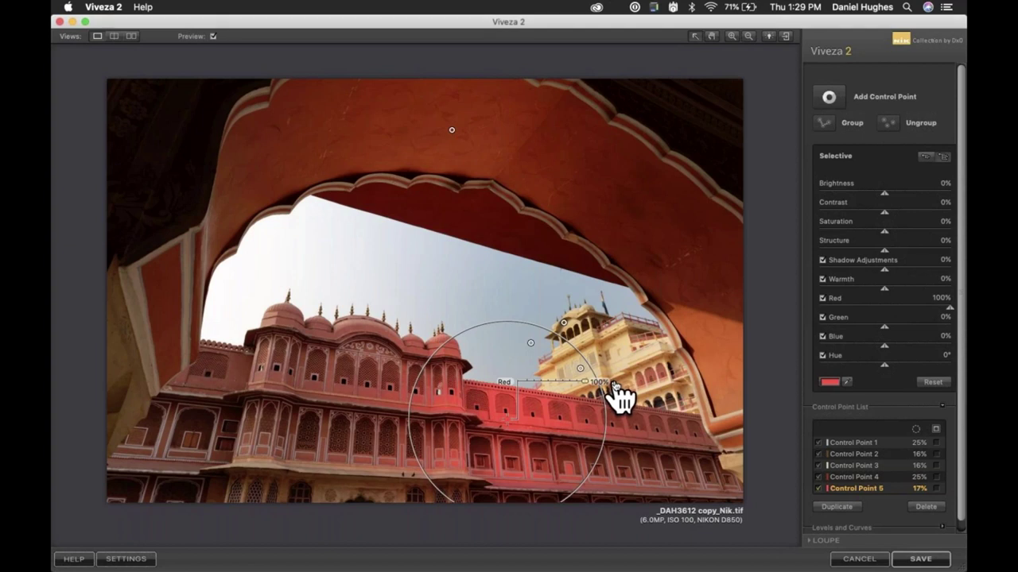
drag(615, 385, 508, 387)
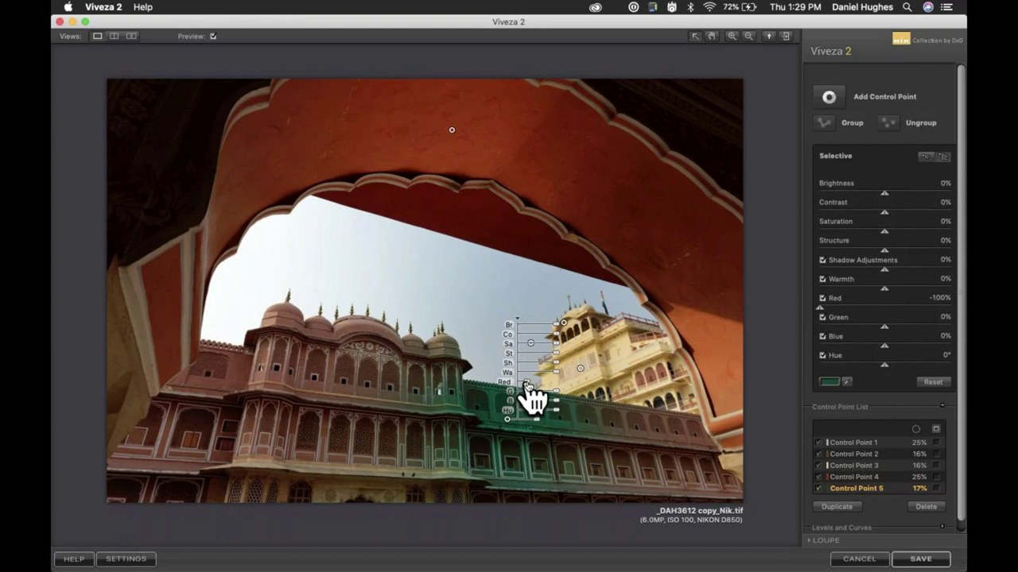
drag(528, 386, 556, 395)
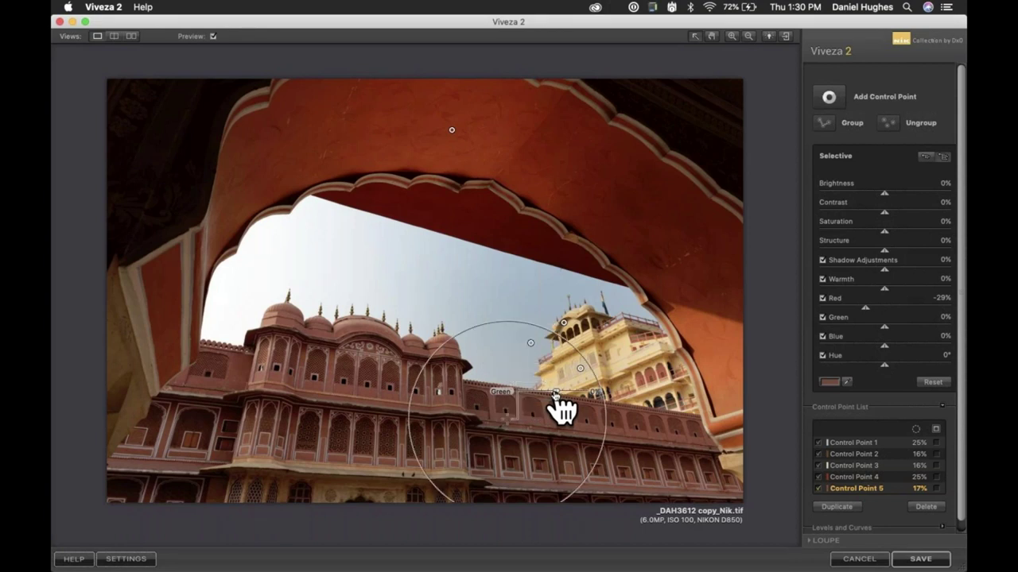
Adjust the building point's Green to -52%, Blue to -65% and Structure to 22%
drag(556, 396, 568, 356)
mouse_move(545, 368)
click(544, 394)
mouse_move(556, 368)
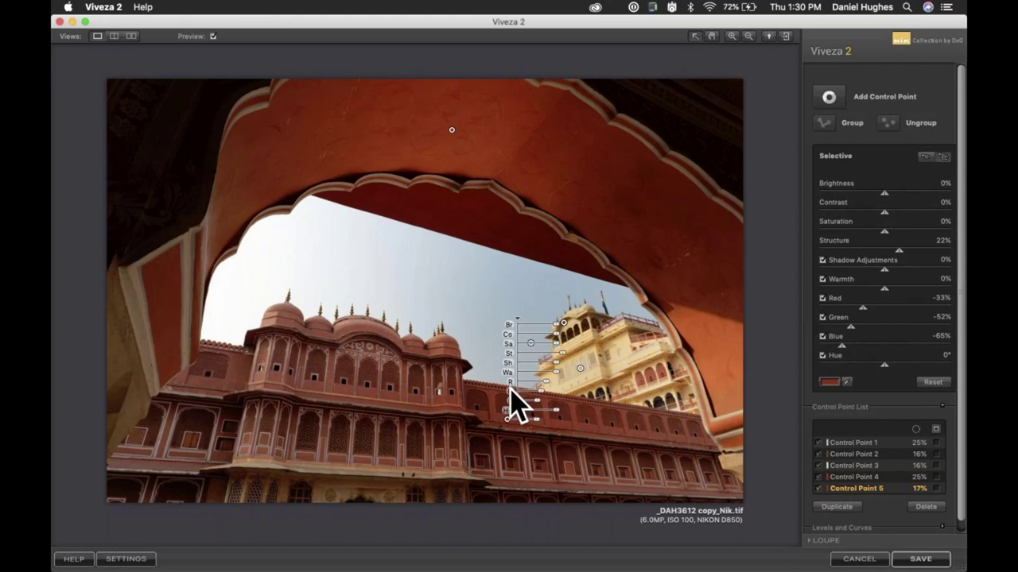
Duplicate Control Point 5 and spread the copies (Points 6–8) rightward along the lower facade
key(super+d)
drag(520, 419, 683, 441)
key(super+d)
key(super+d)
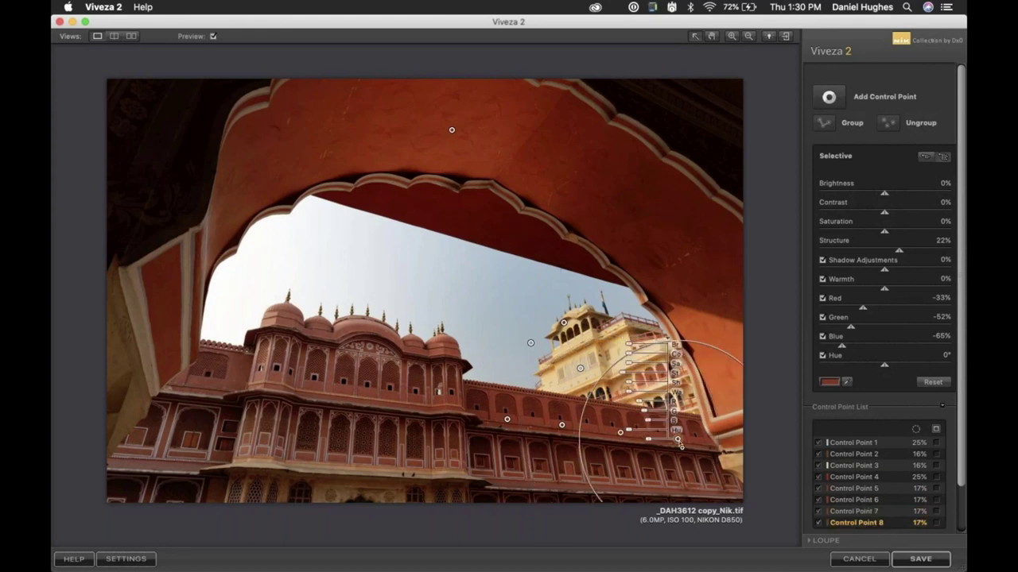
click(597, 454)
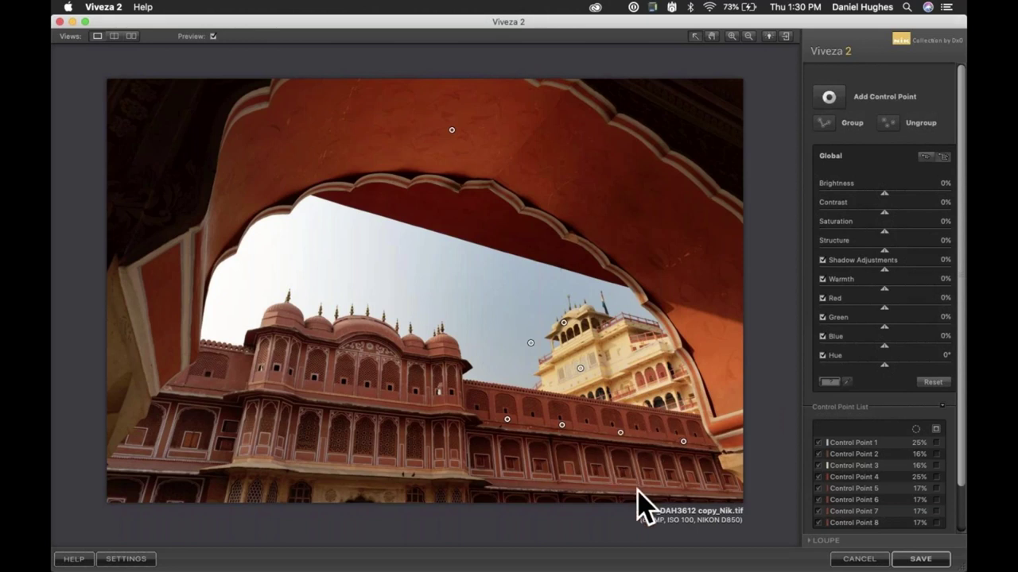
Place a ninth control point on the lower facade below the yellow tower, adjustments left at 0%
click(618, 478)
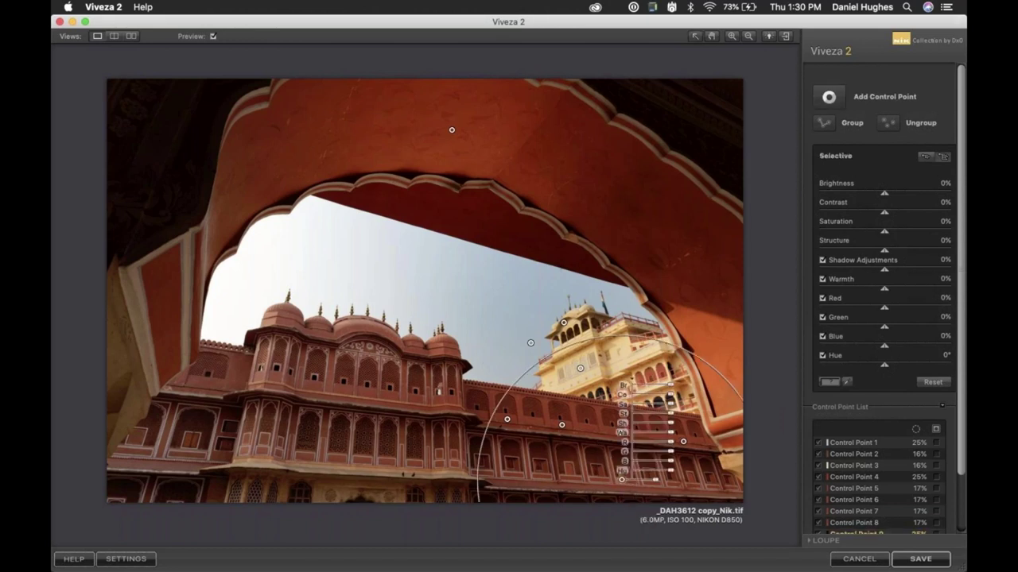
drag(622, 480, 617, 480)
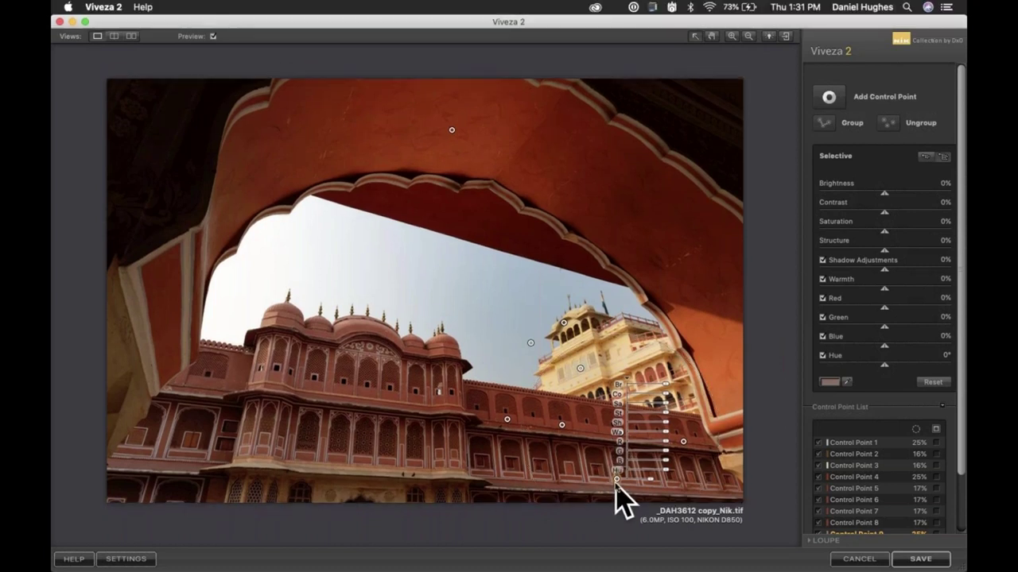
mouse_move(629, 488)
mouse_down()
mouse_move(638, 492)
mouse_move(617, 480)
mouse_up()
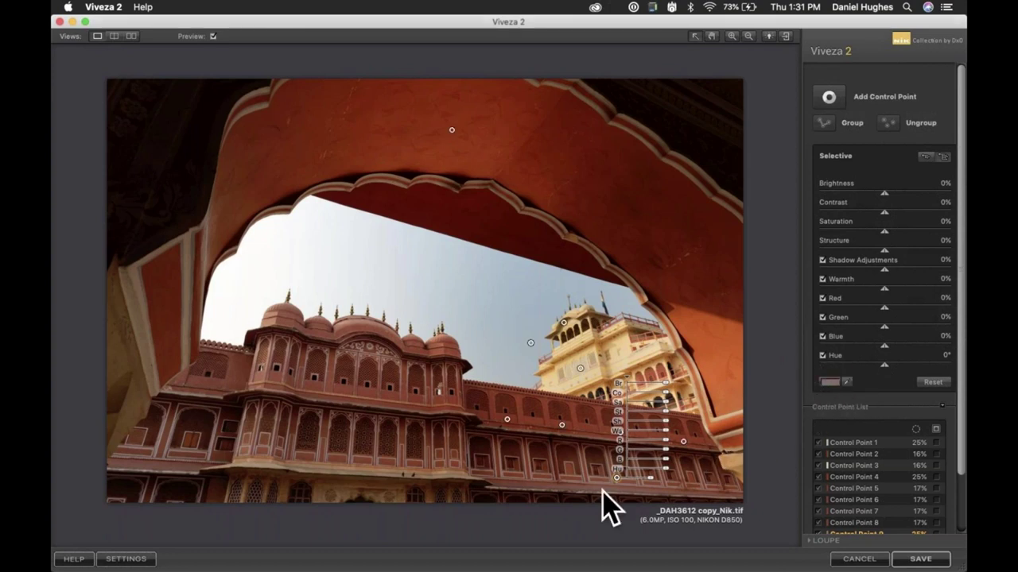
drag(618, 482, 616, 480)
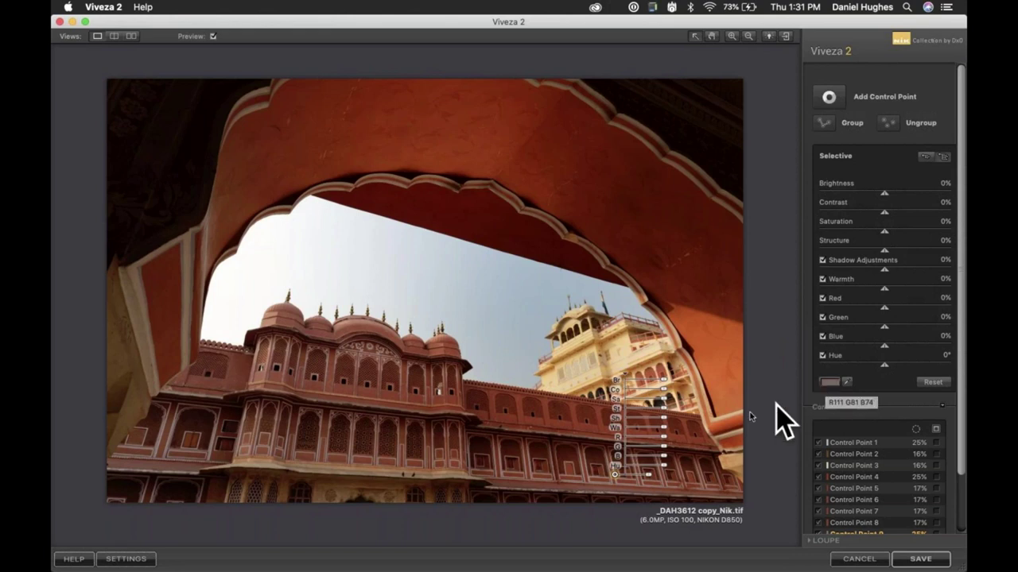
mouse_move(614, 474)
mouse_down()
mouse_move(610, 360)
mouse_move(621, 353)
mouse_move(488, 326)
mouse_move(580, 391)
mouse_move(616, 481)
mouse_up()
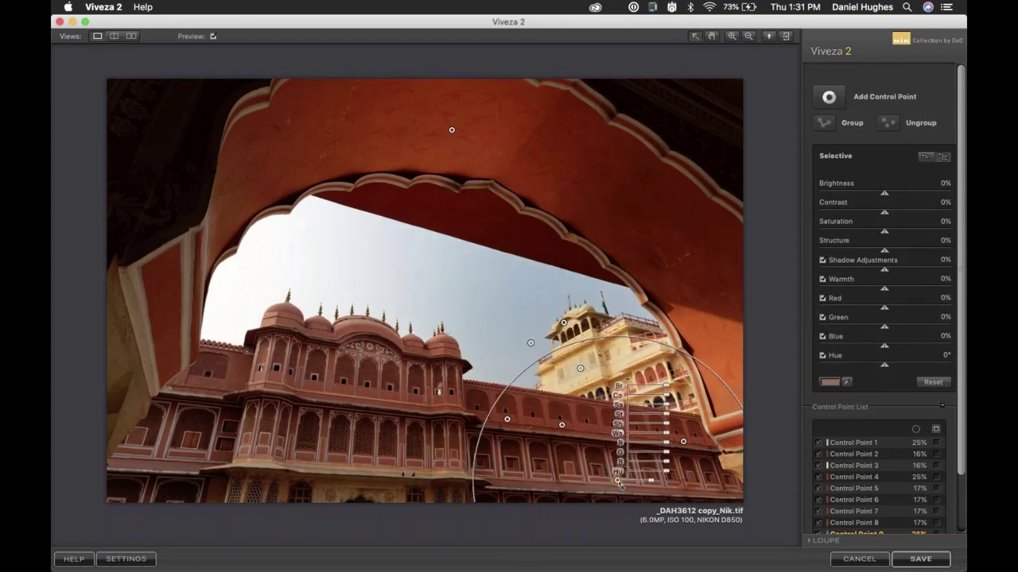
Darken the copied building points: Control Point 8 to -10%, Point 7 by 10%, Point 6 to -4%
click(534, 458)
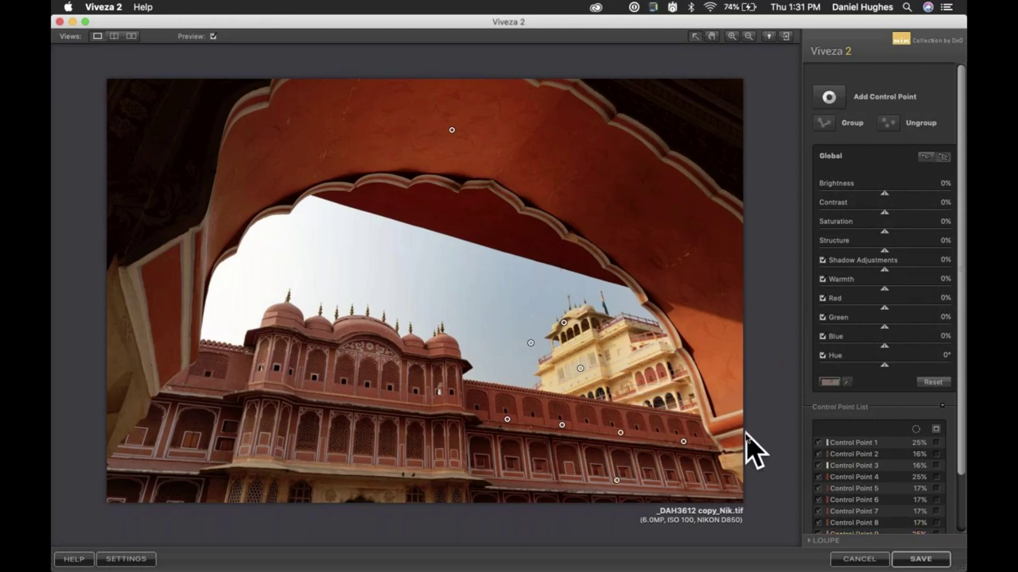
click(684, 442)
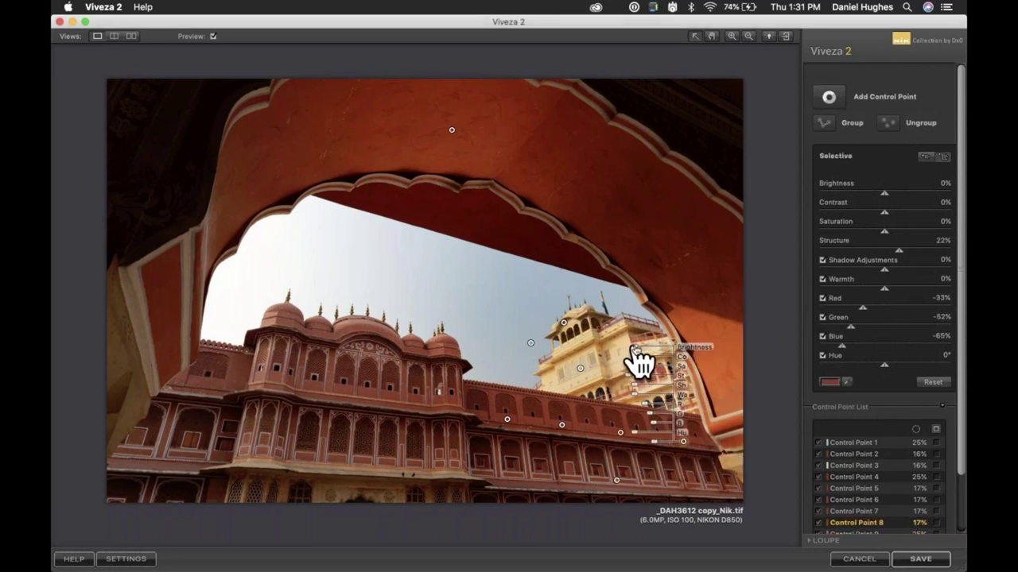
drag(636, 350, 635, 350)
drag(636, 350, 627, 350)
click(607, 424)
click(620, 432)
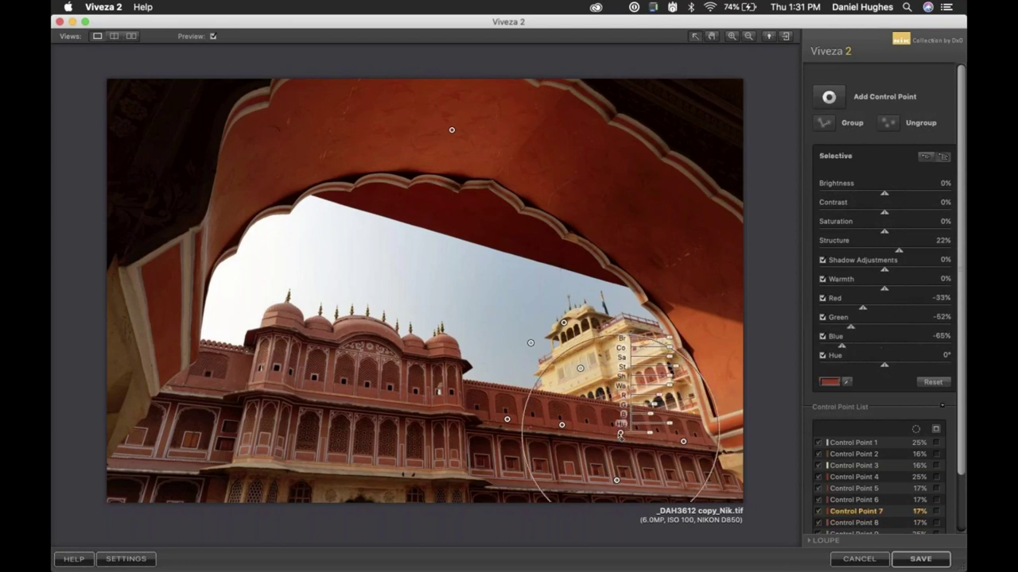
drag(668, 344, 674, 356)
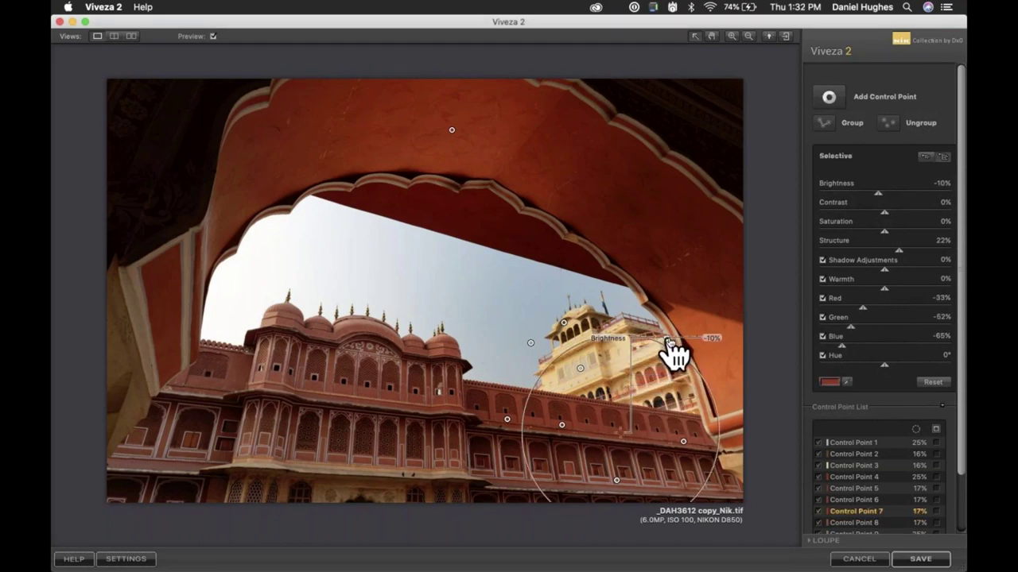
click(572, 443)
click(562, 425)
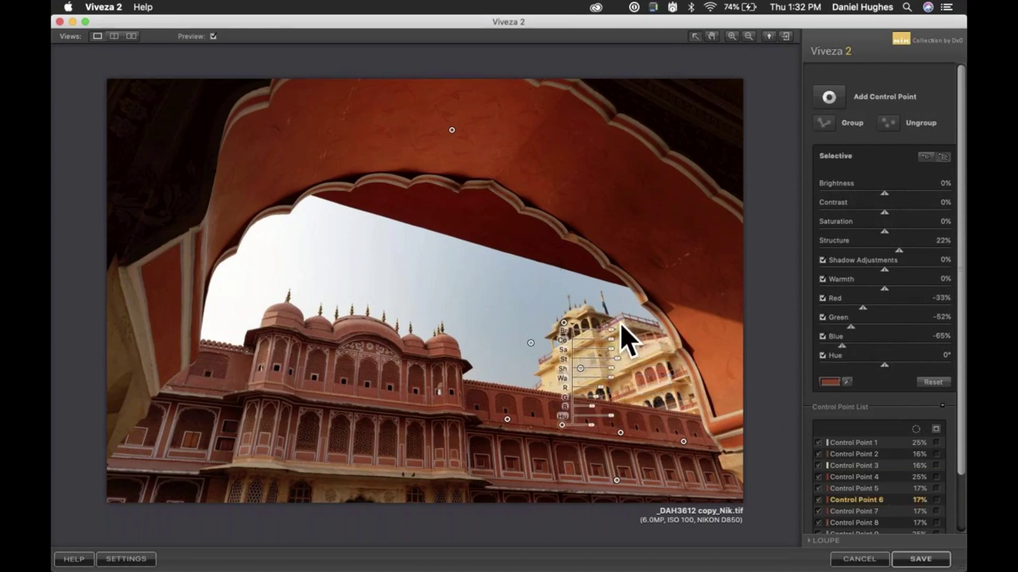
drag(611, 332, 600, 334)
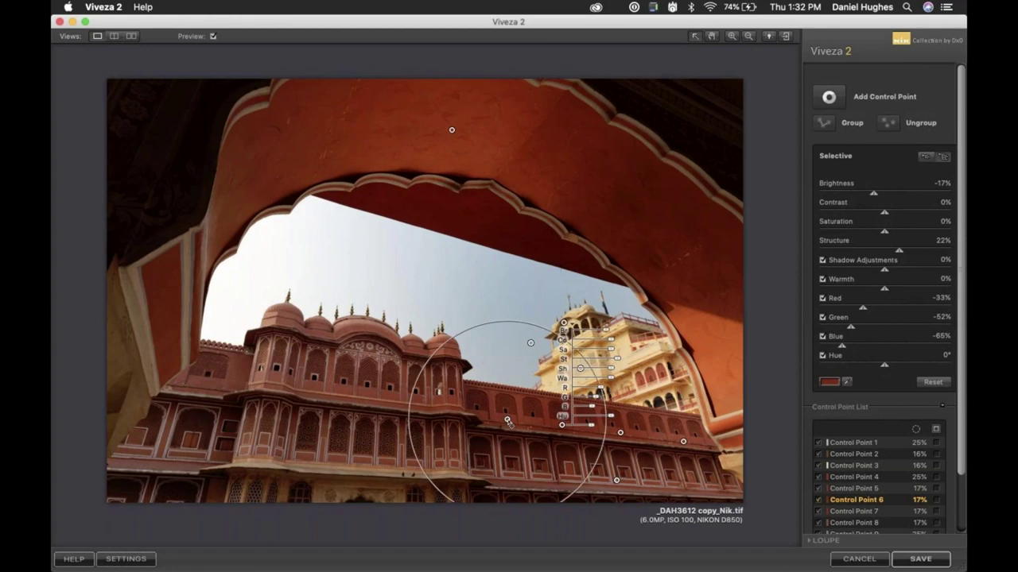
Darken original Control Point 5 to -15% and add contrast to Control Point 8 at the right end
click(563, 324)
drag(561, 324, 554, 327)
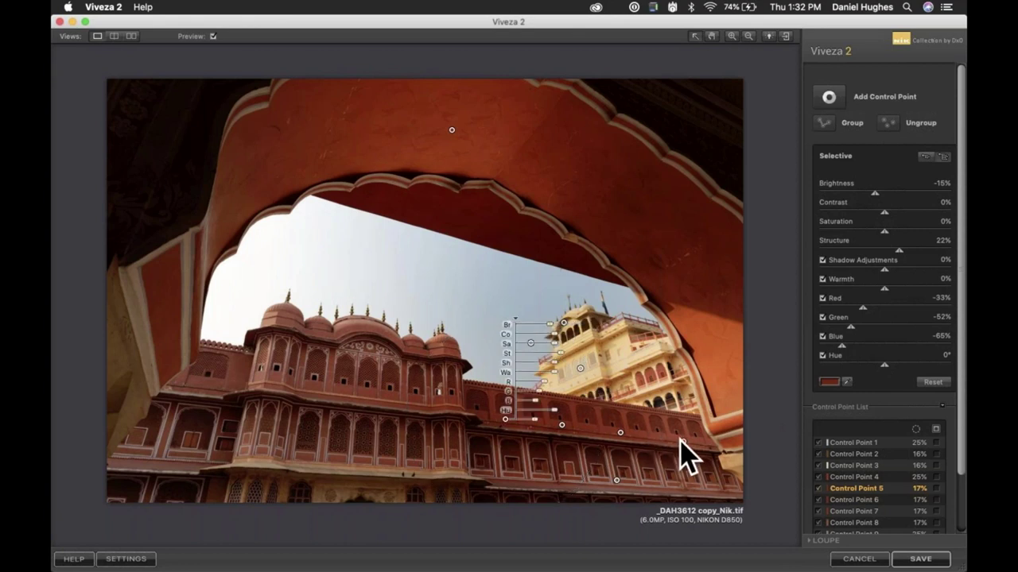
click(685, 439)
click(685, 439)
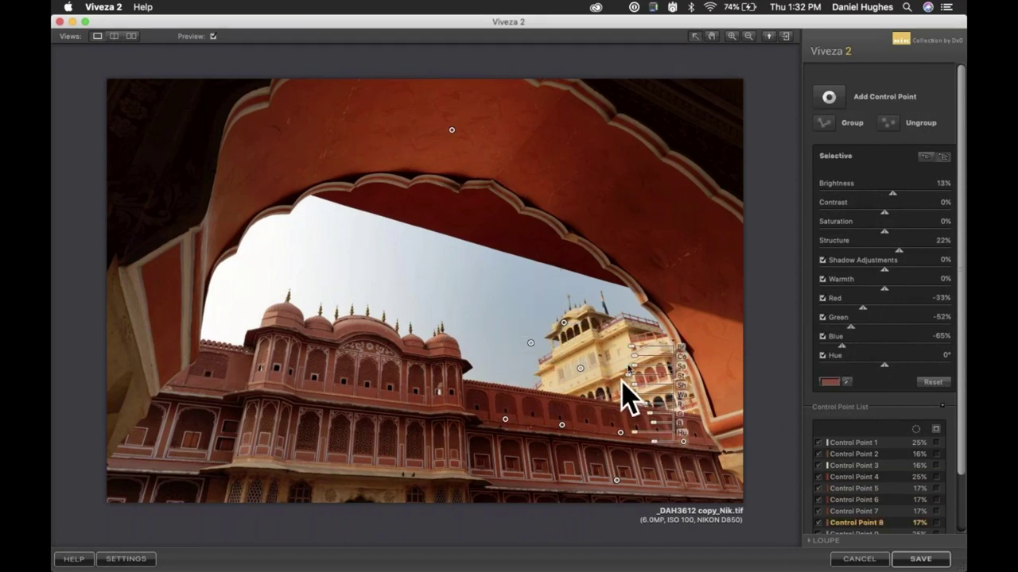
drag(633, 359, 631, 359)
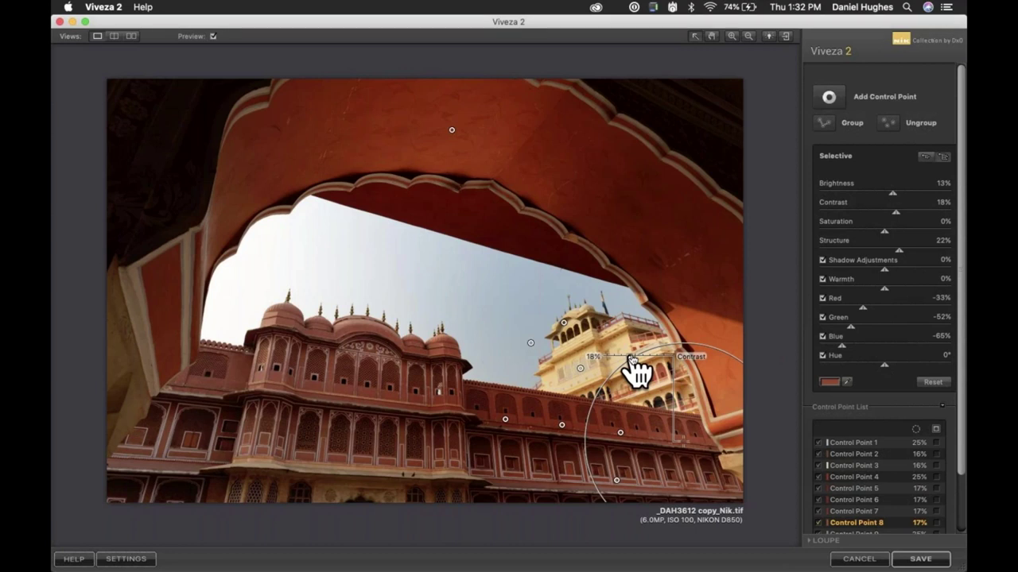
click(557, 363)
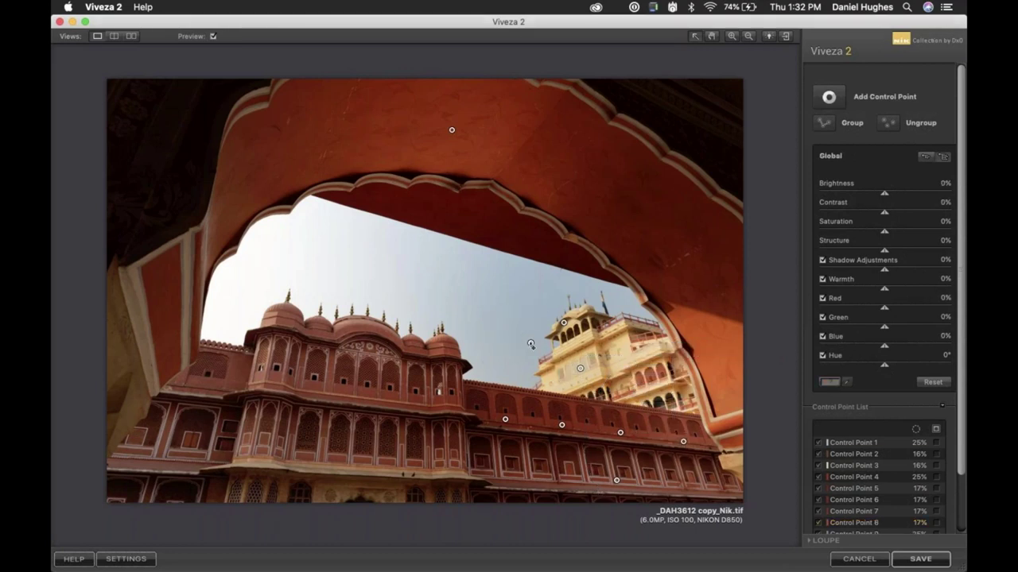
click(531, 343)
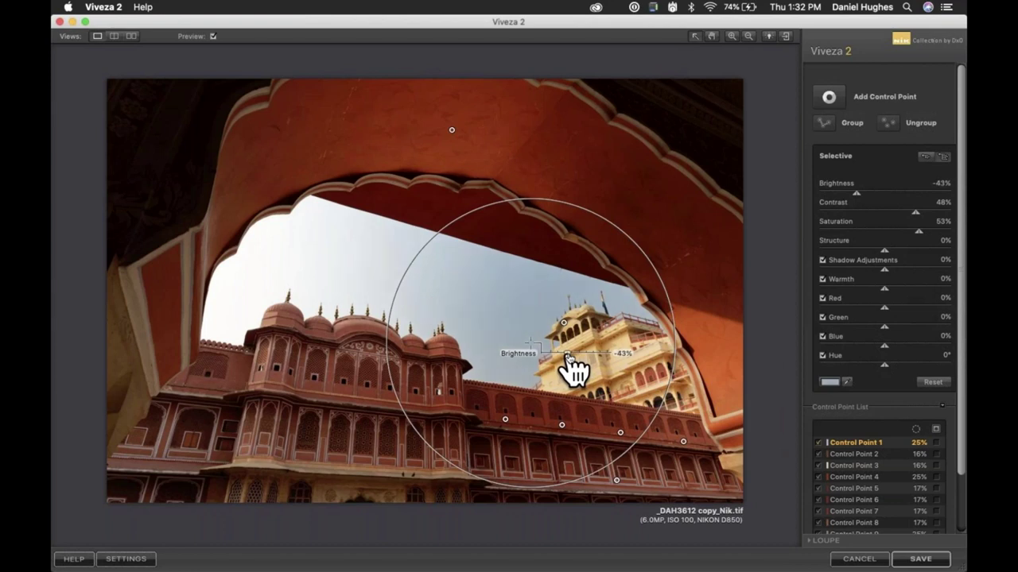
click(499, 262)
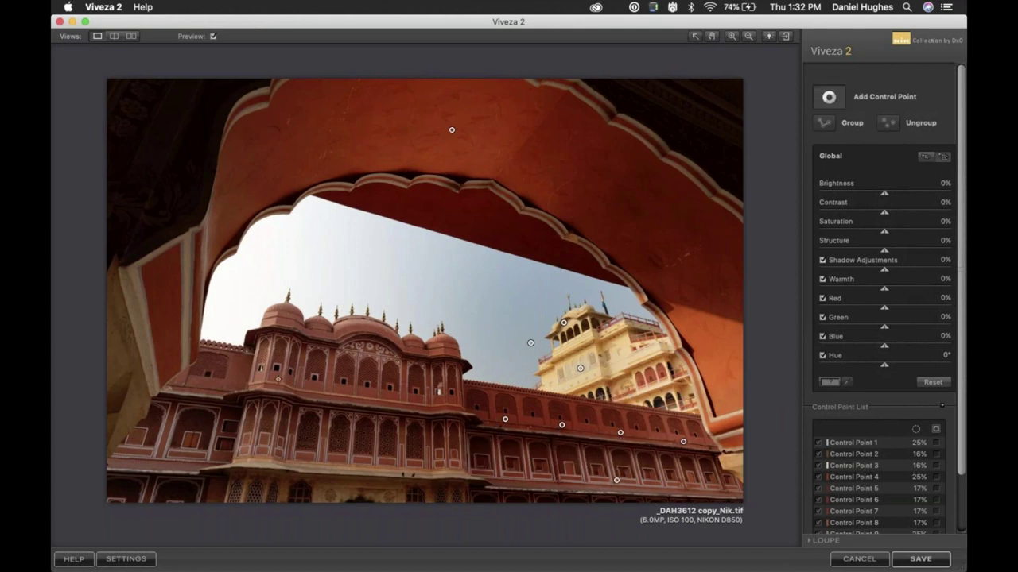
Add a control point on the domed building and brighten it slightly
click(277, 380)
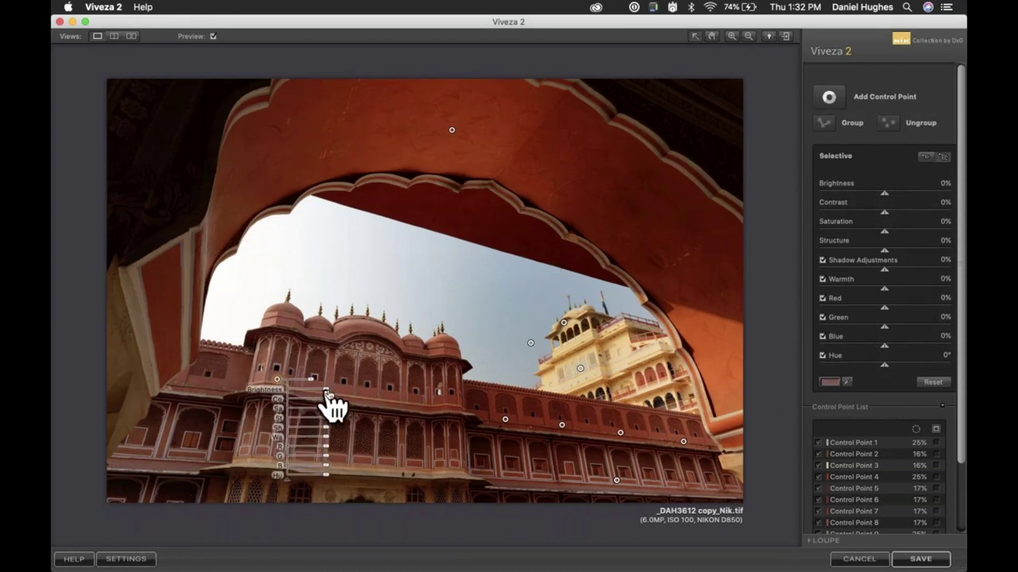
mouse_move(325, 392)
mouse_down()
mouse_move(341, 421)
mouse_move(336, 396)
mouse_up()
click(362, 382)
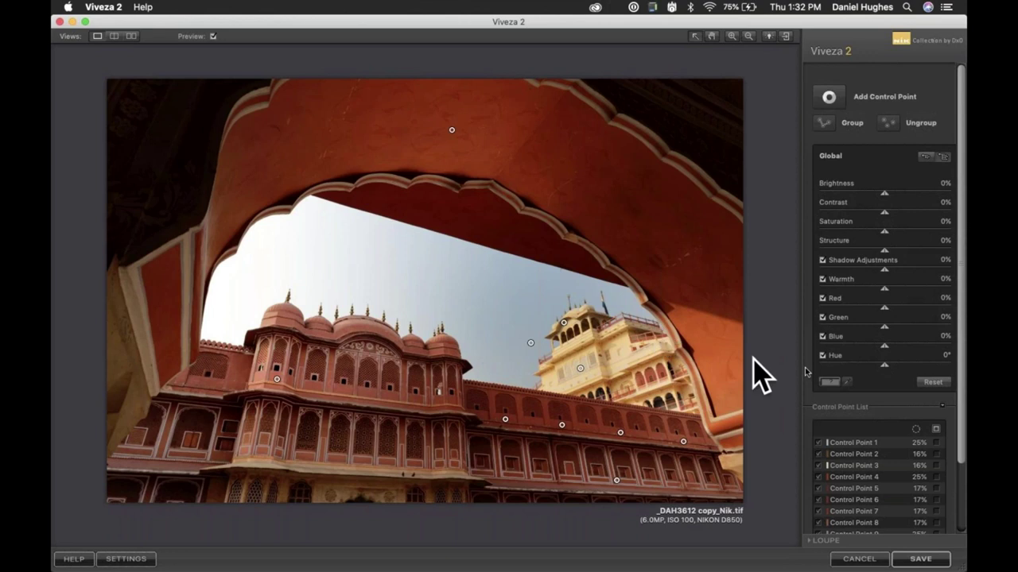
Place a control point on the right arch edge beside the yellow palace with Contrast 88% and Brightness -26%
click(827, 96)
click(688, 360)
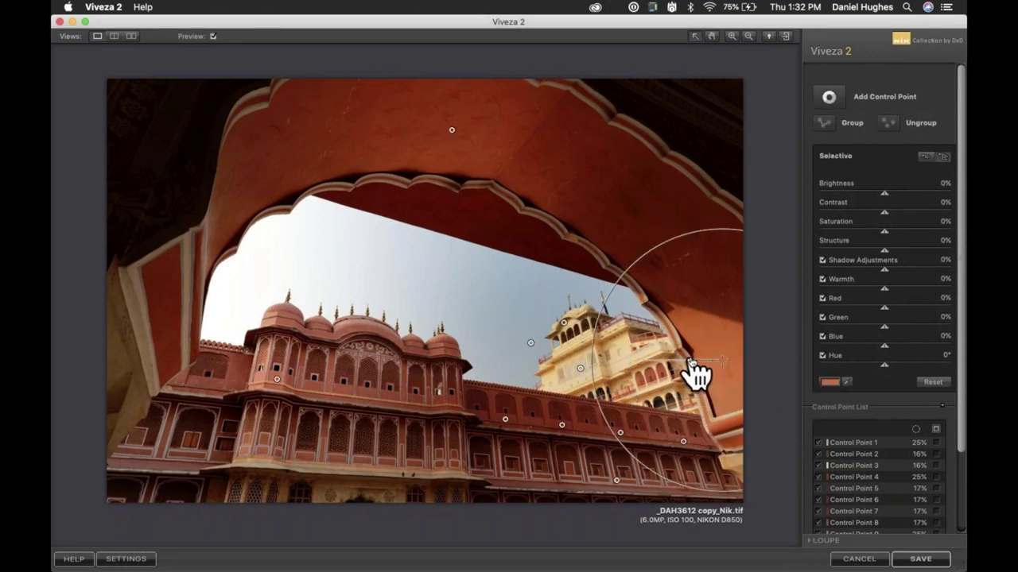
drag(672, 380, 662, 380)
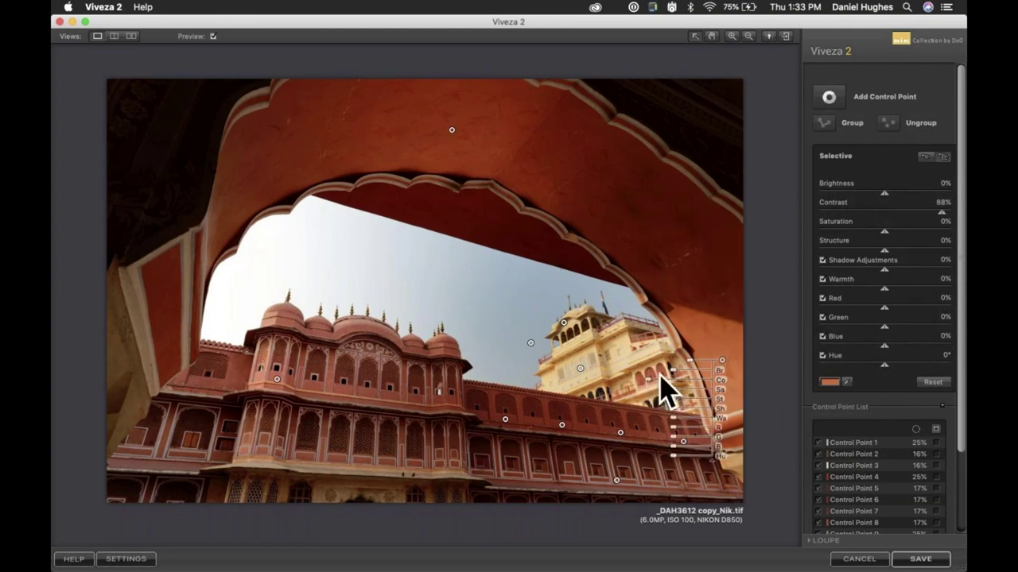
drag(722, 360, 647, 364)
click(637, 363)
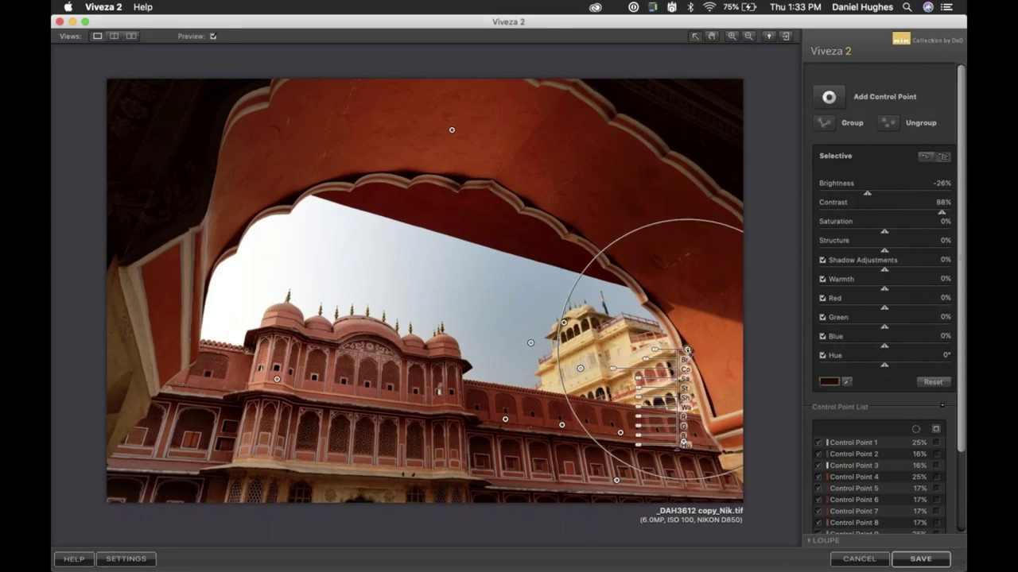
click(697, 291)
mouse_move(643, 408)
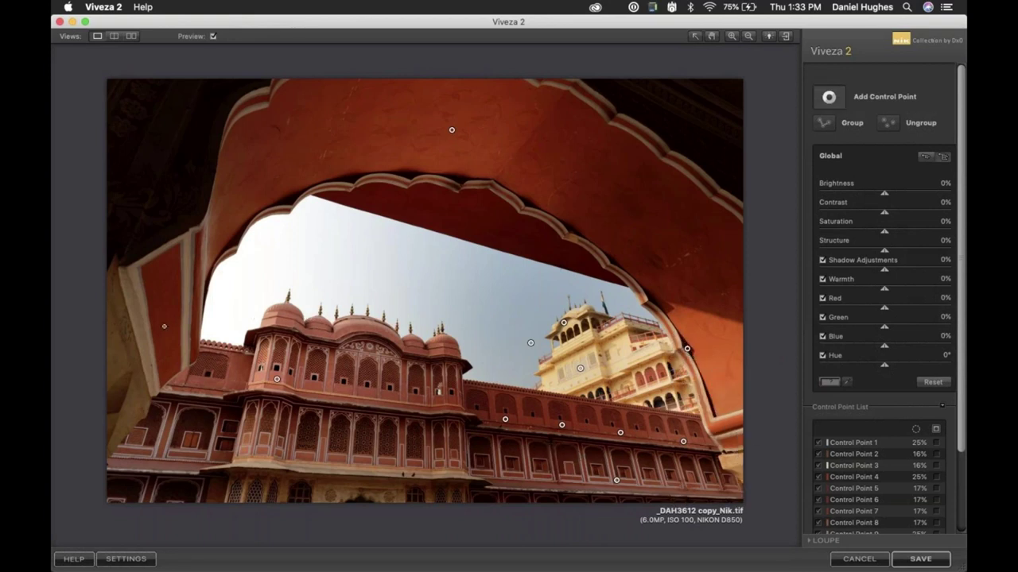
Add a control point on the left wall raising its Brightness, Contrast and Saturation
click(177, 346)
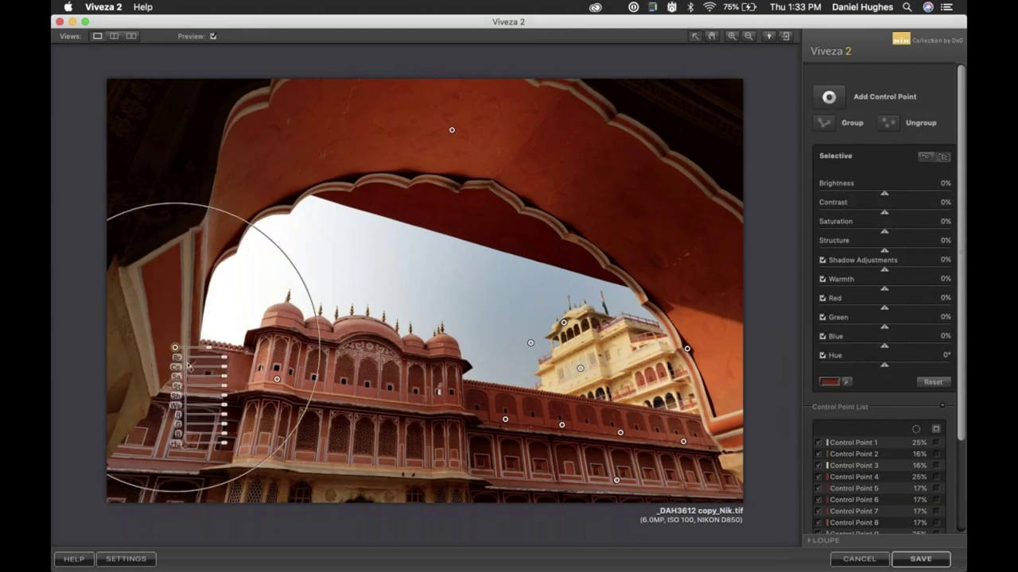
drag(177, 346, 249, 395)
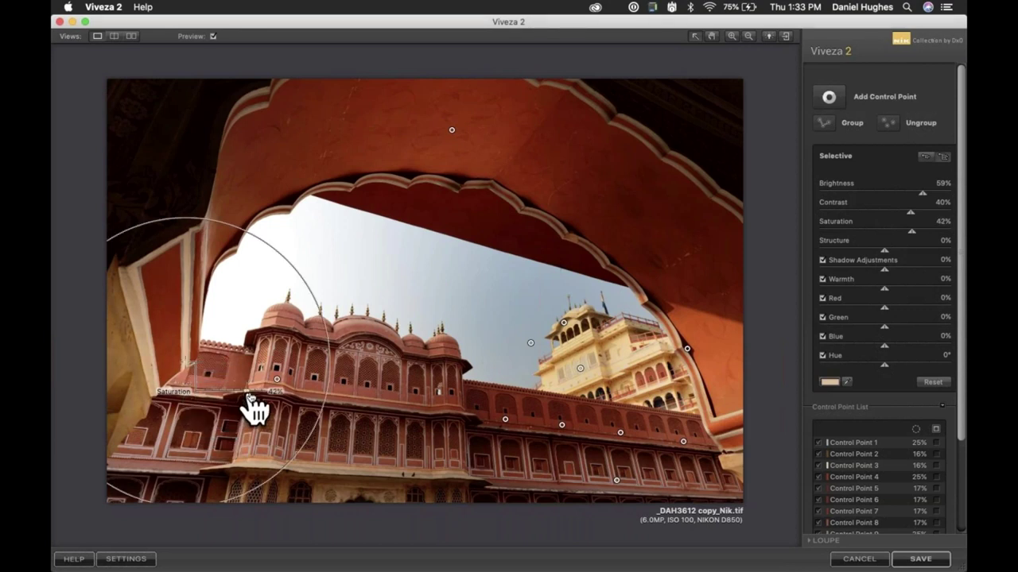
click(164, 447)
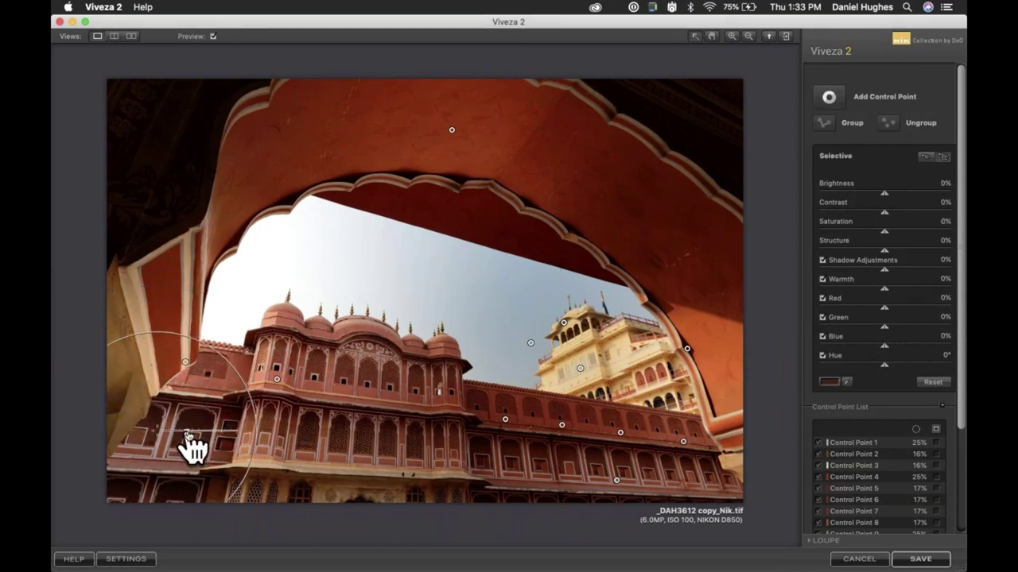
Nudge the lower-left control point left and set its Brightness to -10%
click(157, 430)
click(206, 342)
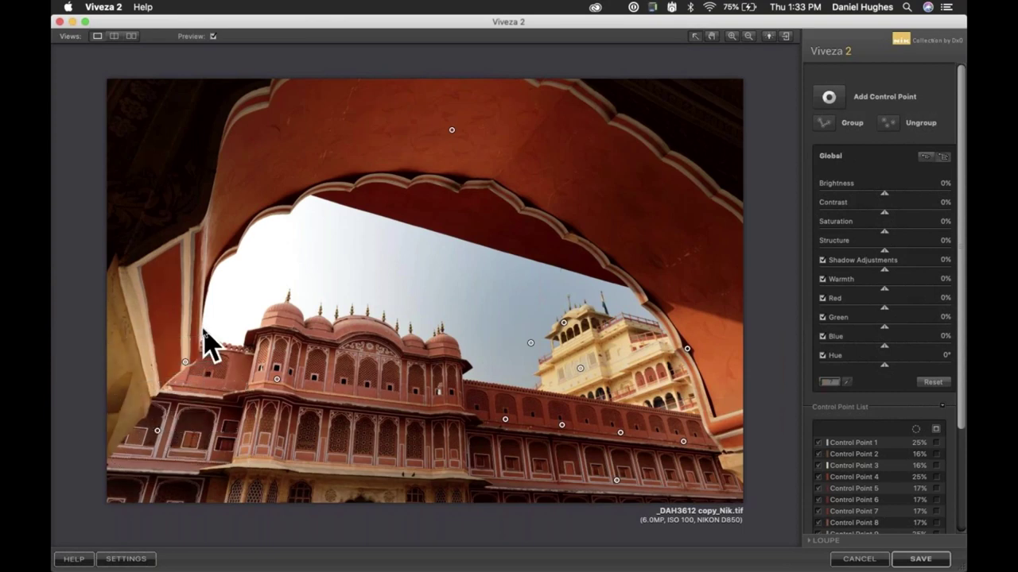
key(space)
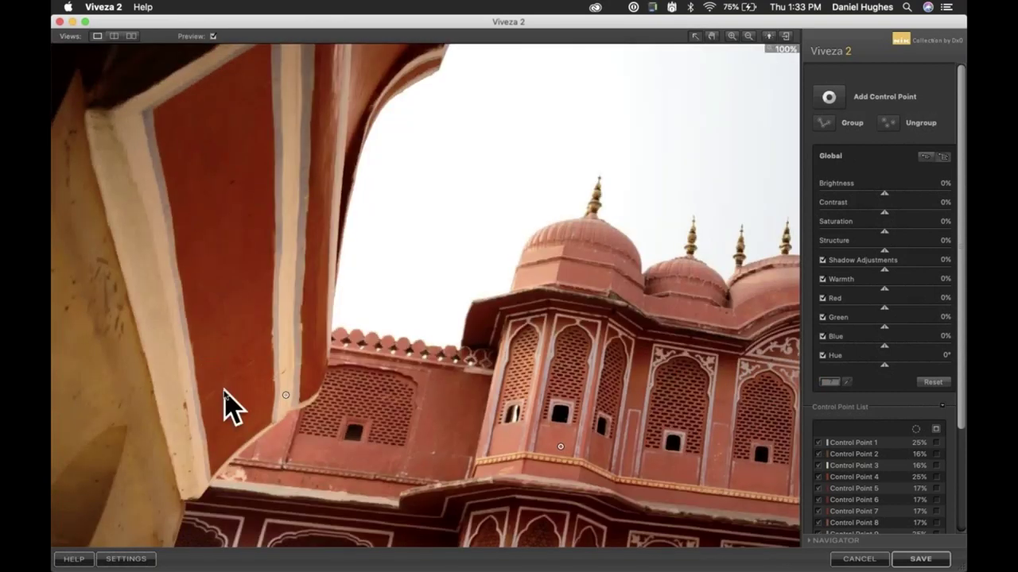
key(space)
mouse_move(157, 430)
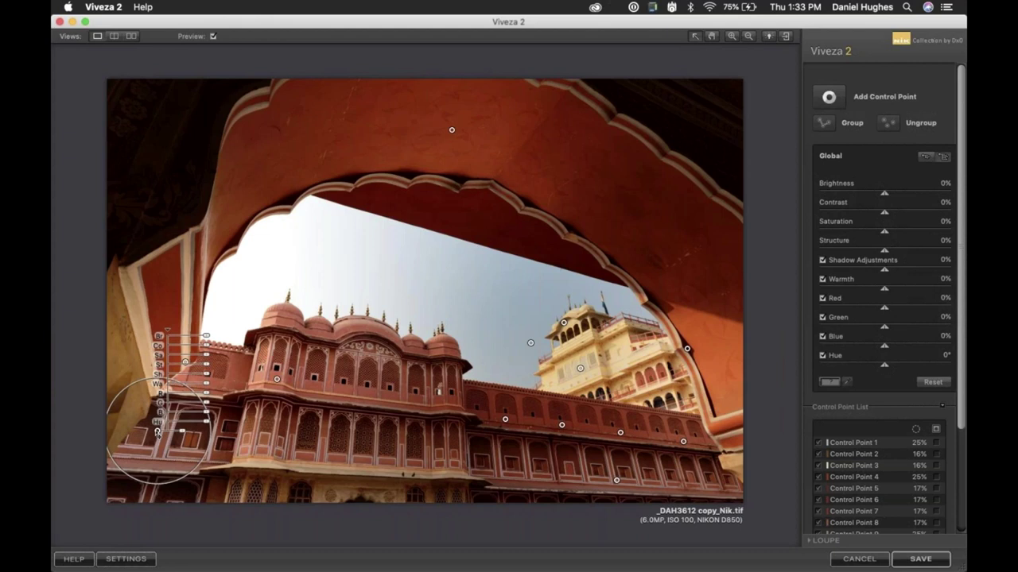
drag(158, 431, 153, 429)
drag(202, 336, 198, 337)
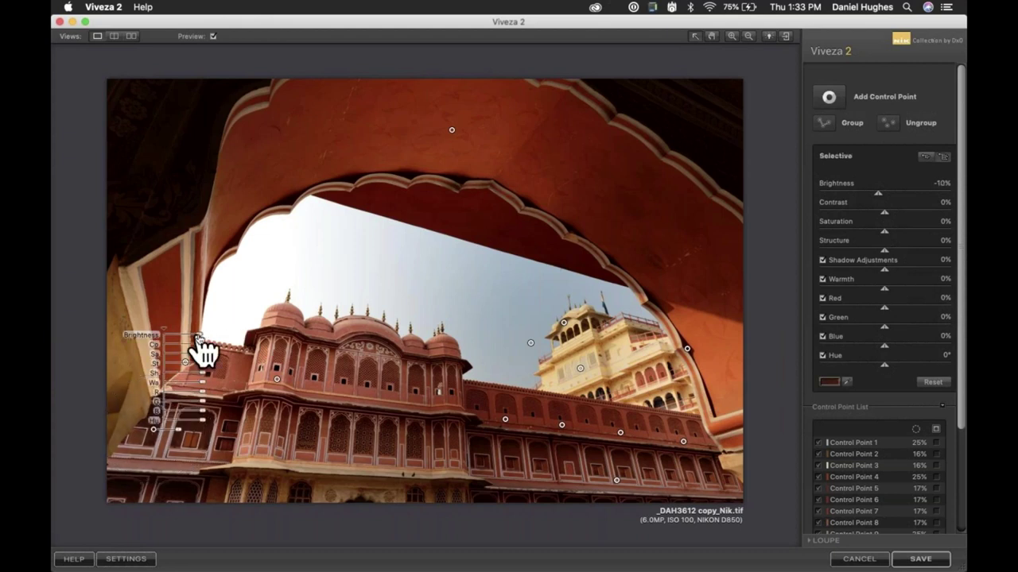
click(443, 268)
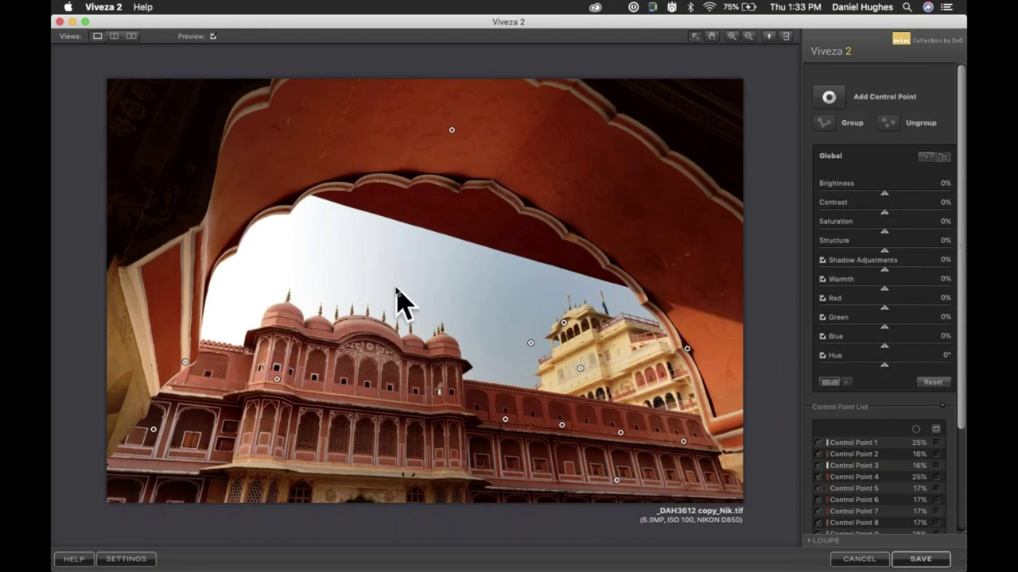
Enlarge Control Point 1's size to 50%
click(528, 343)
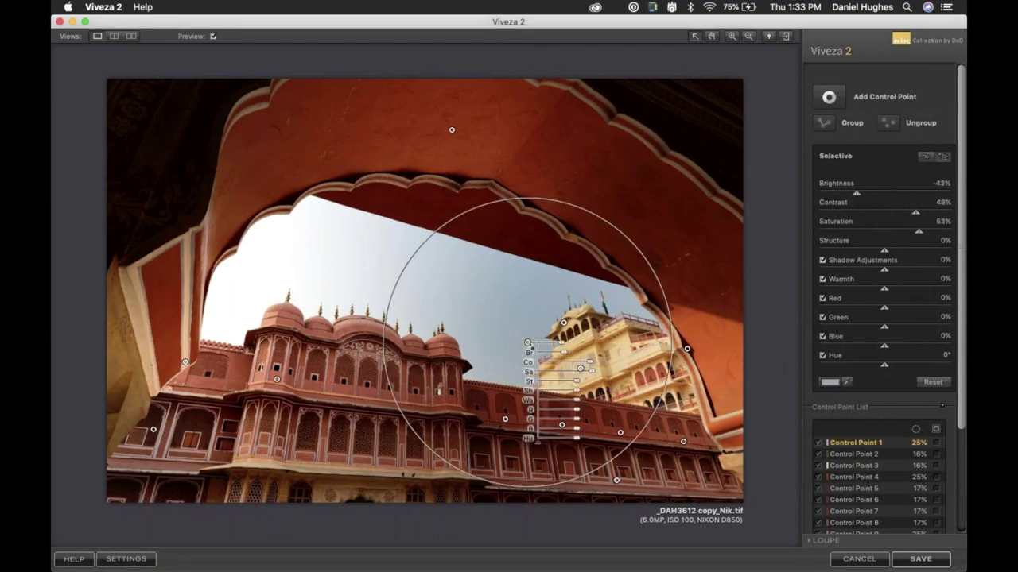
drag(567, 349, 579, 350)
click(501, 280)
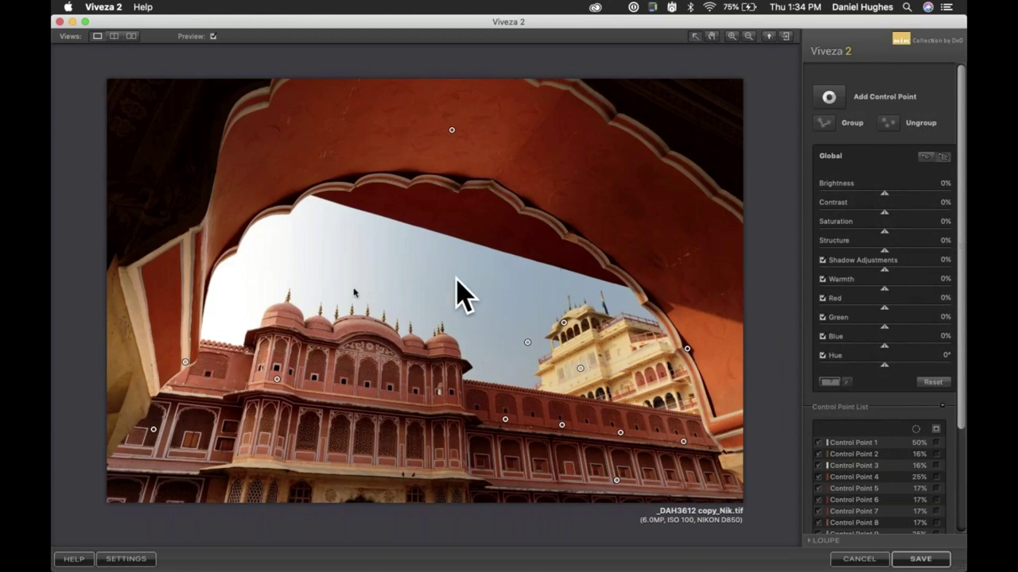
Add a control point on the central palace domes: Brightness 35%, Contrast 26%, Saturation 40%, Structure 20%
key(super+shift+a)
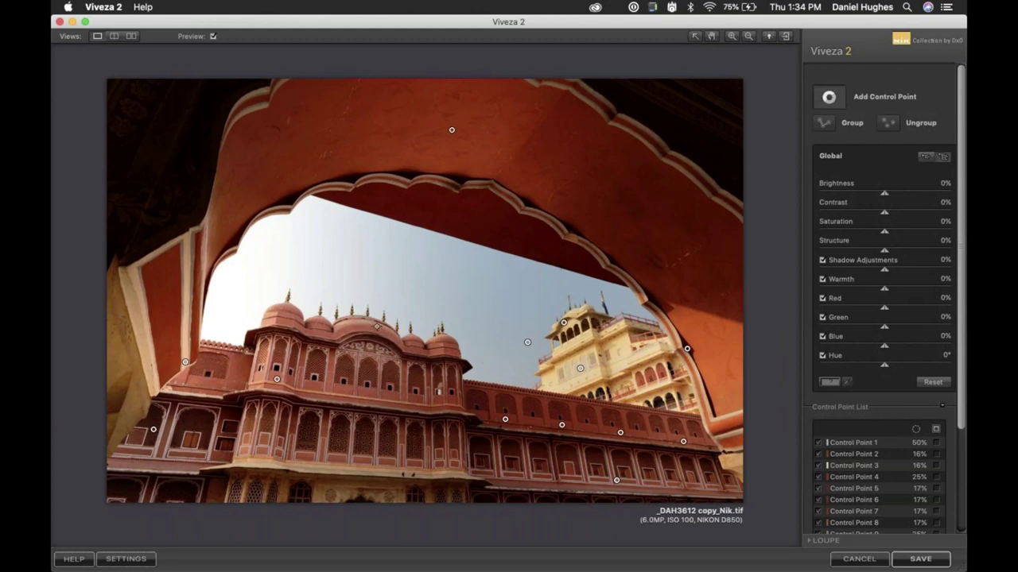
click(377, 327)
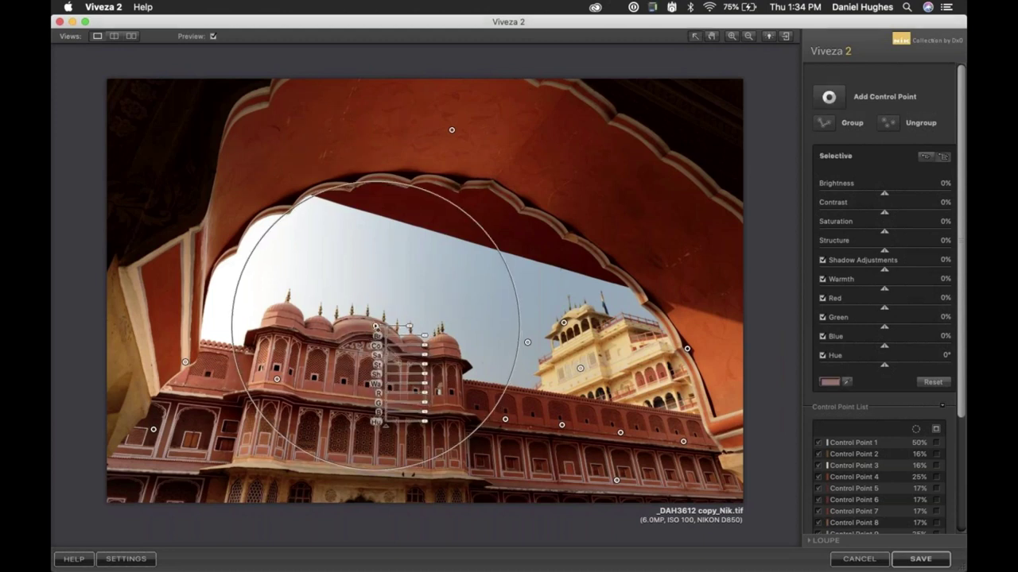
drag(423, 334, 436, 357)
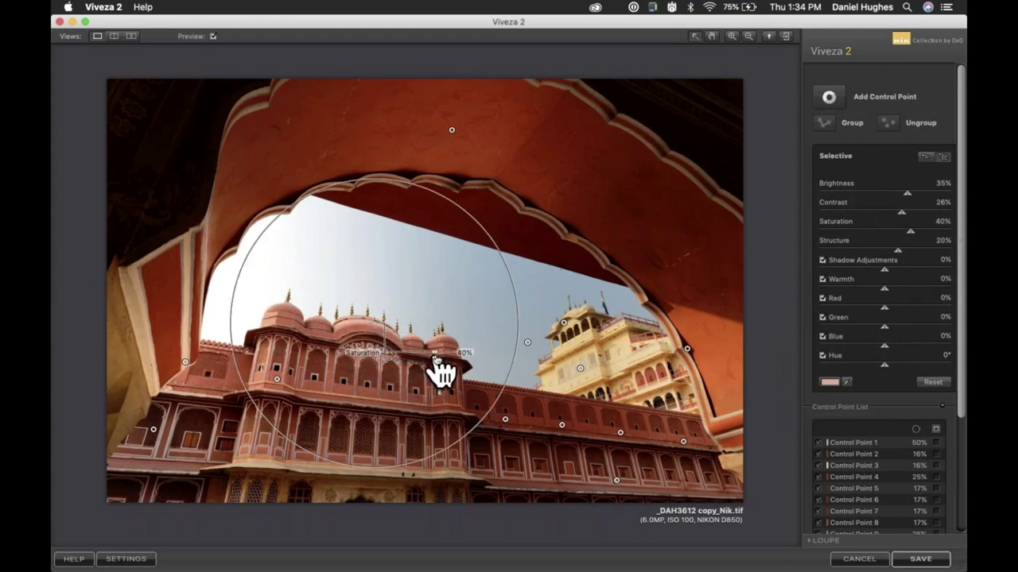
click(441, 369)
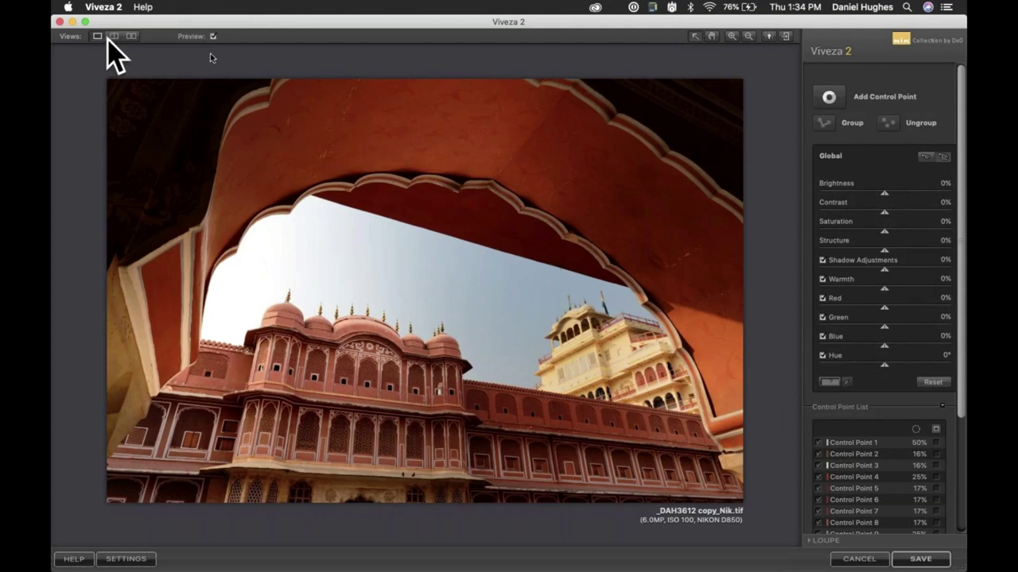
click(213, 36)
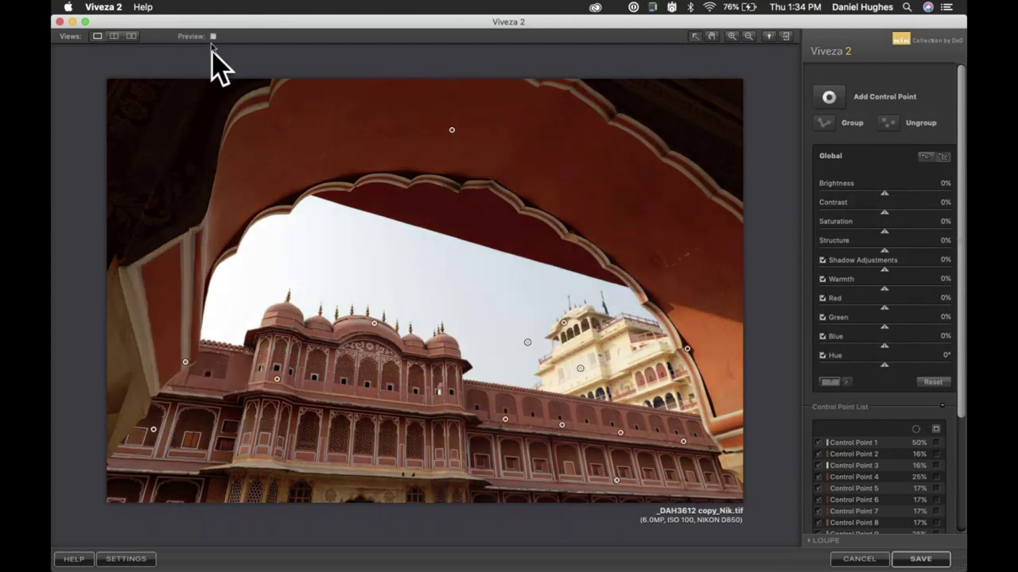
click(213, 37)
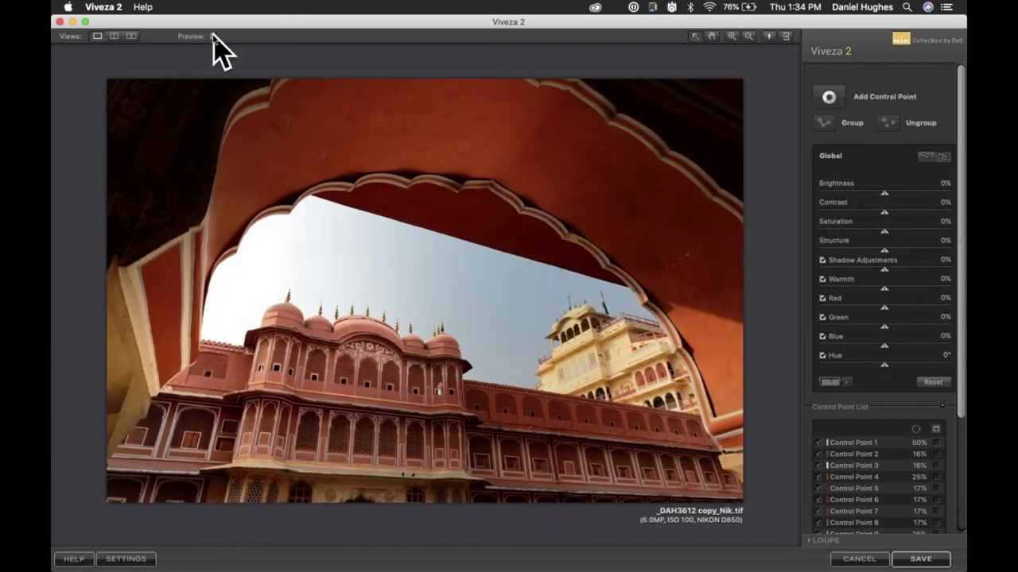
click(213, 37)
click(213, 37)
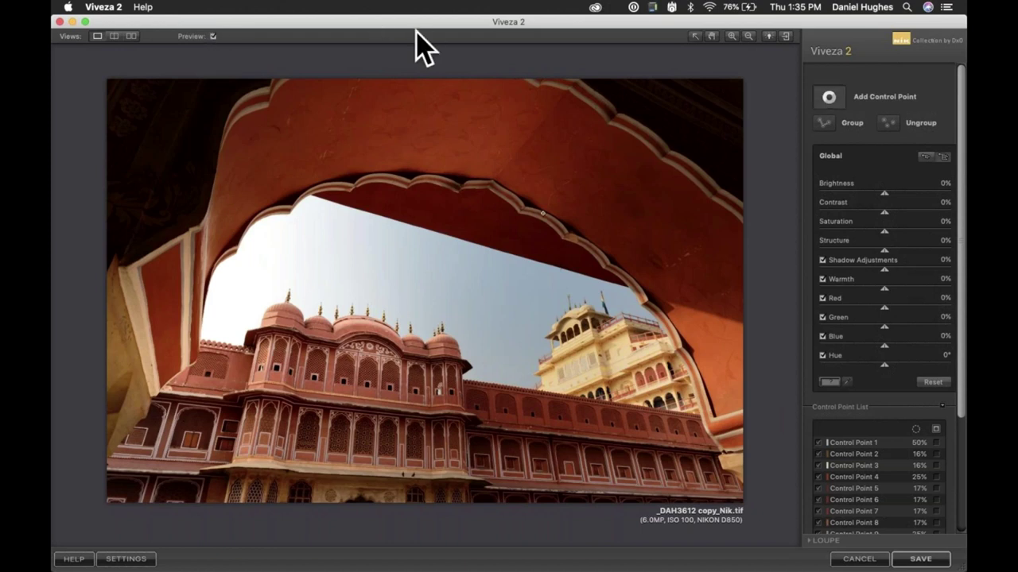
Raise the arch-underside control point's Brightness to about 55%
click(501, 197)
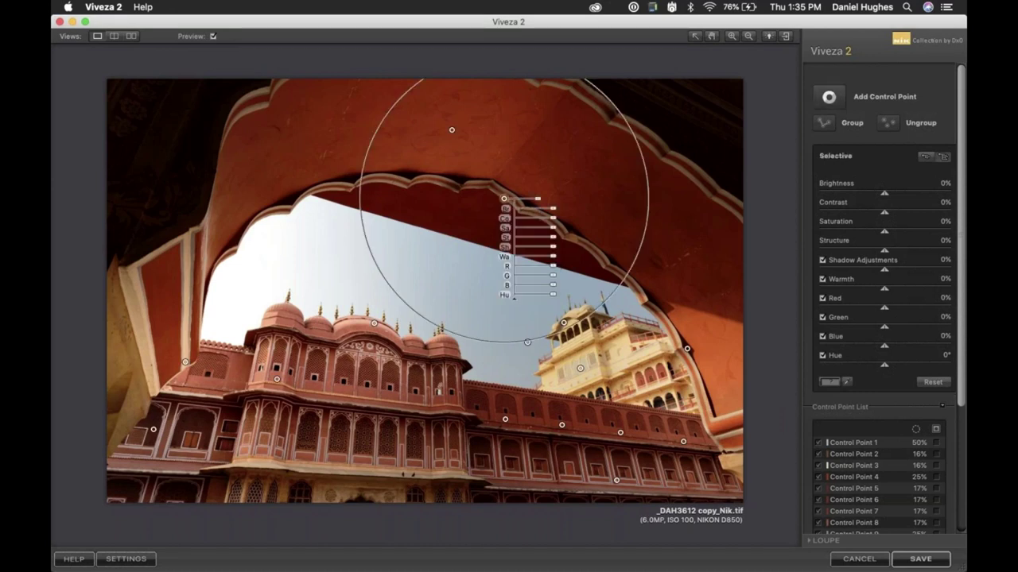
drag(549, 209, 563, 210)
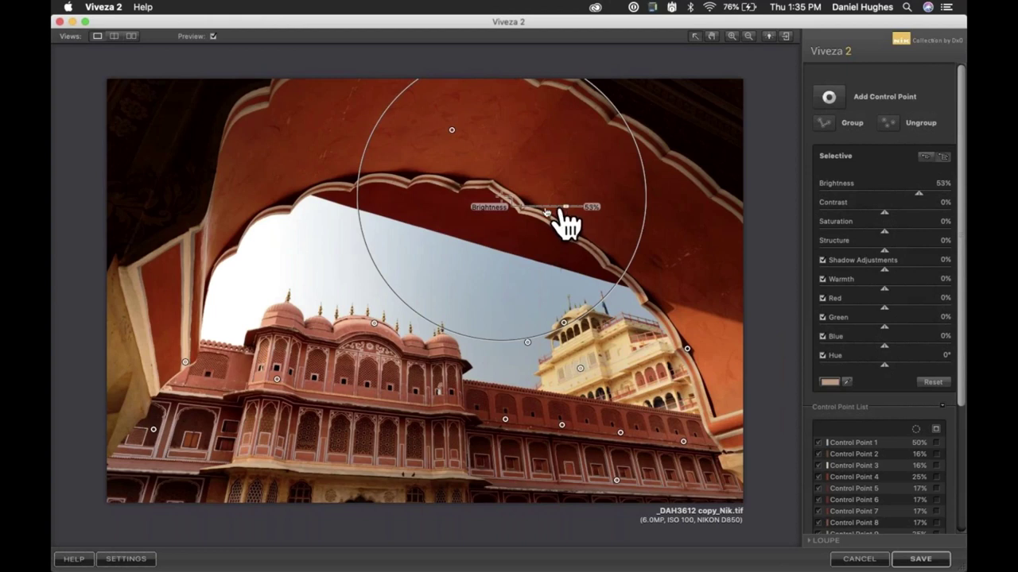
click(477, 228)
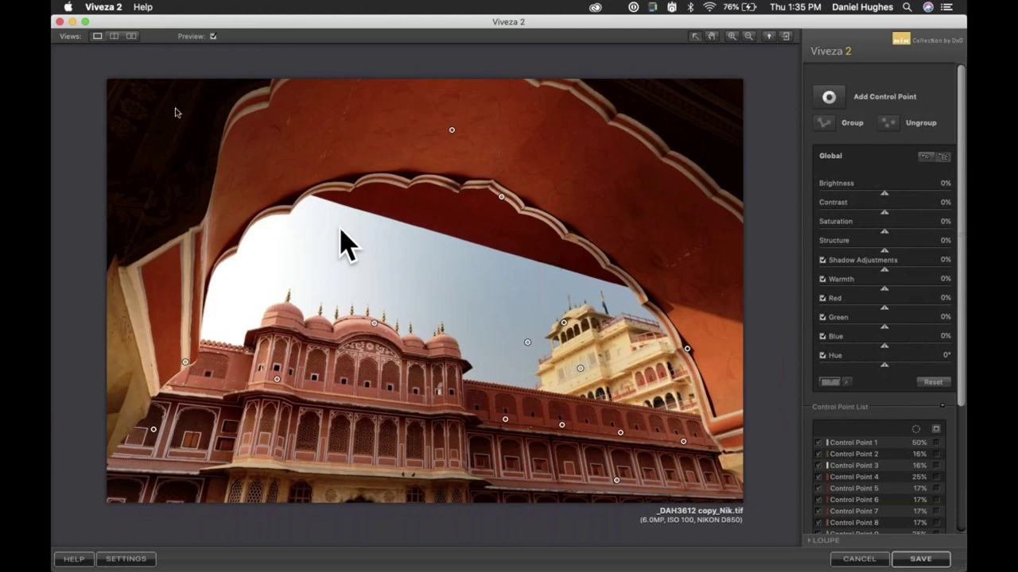
Show the original and edited photo side by side, arranged left and right
click(131, 36)
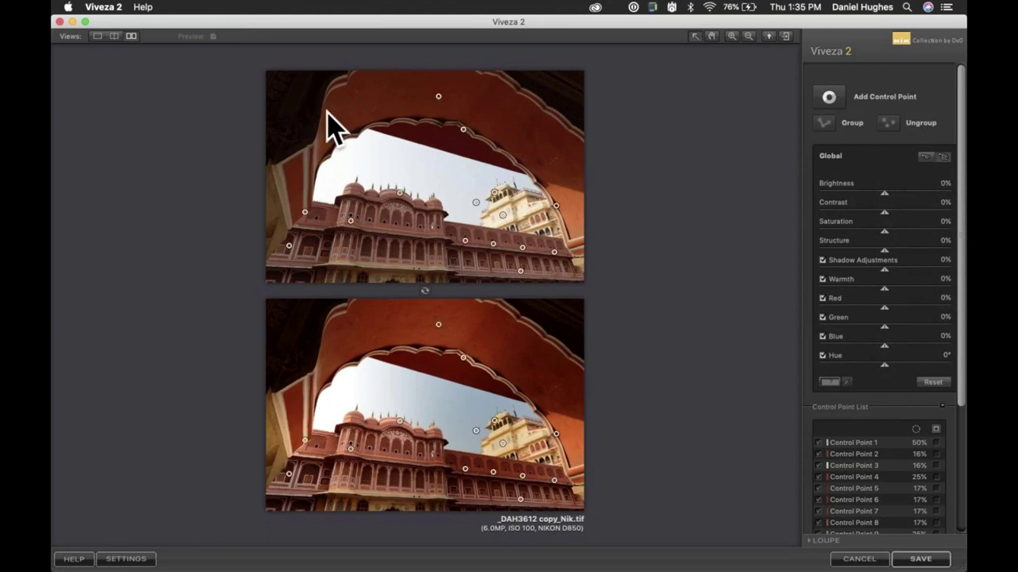
click(424, 291)
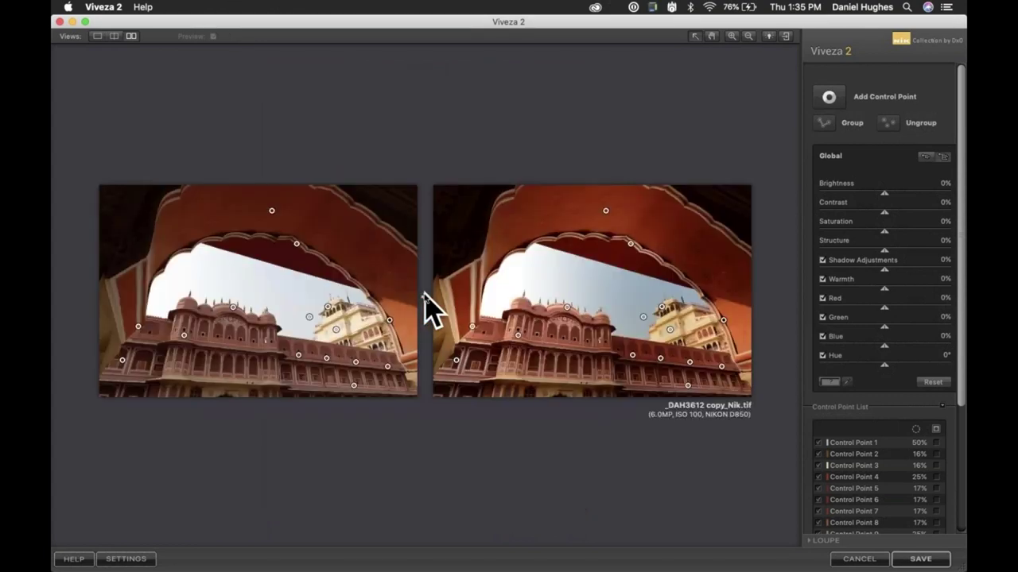
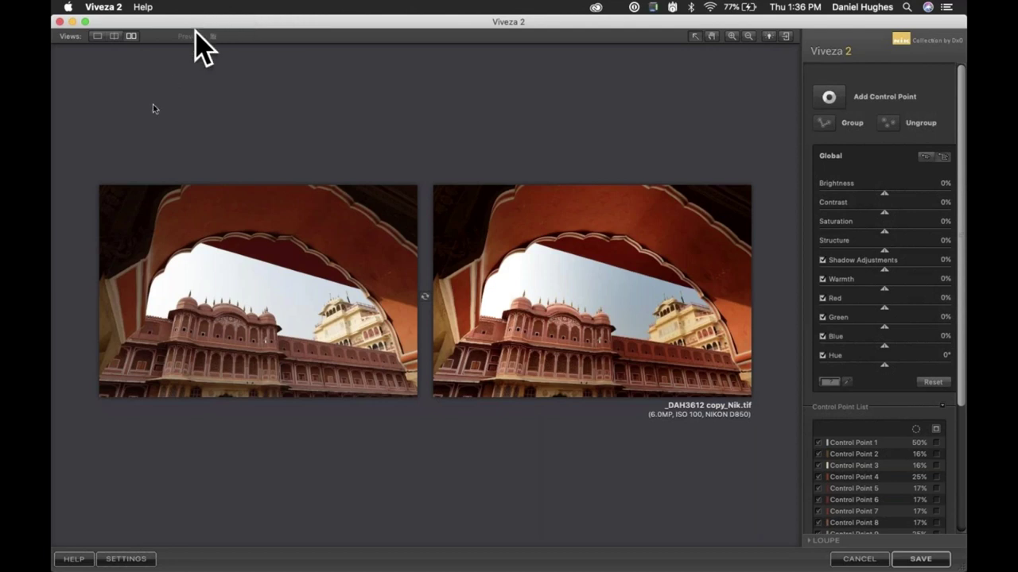
Show the palace photo as a single large preview, then save the Viveza edits back to Photoshop
mouse_move(257, 75)
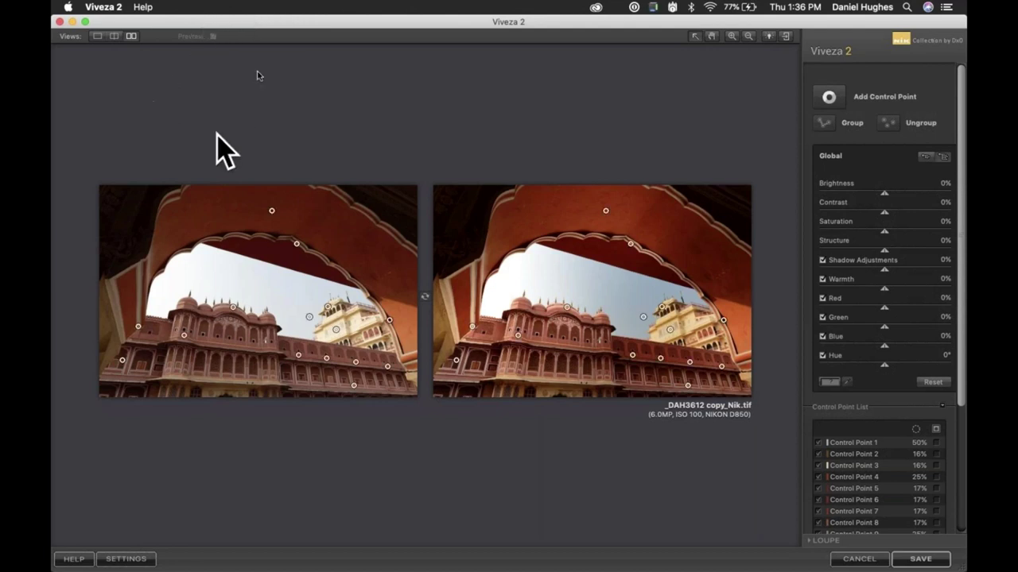
click(97, 37)
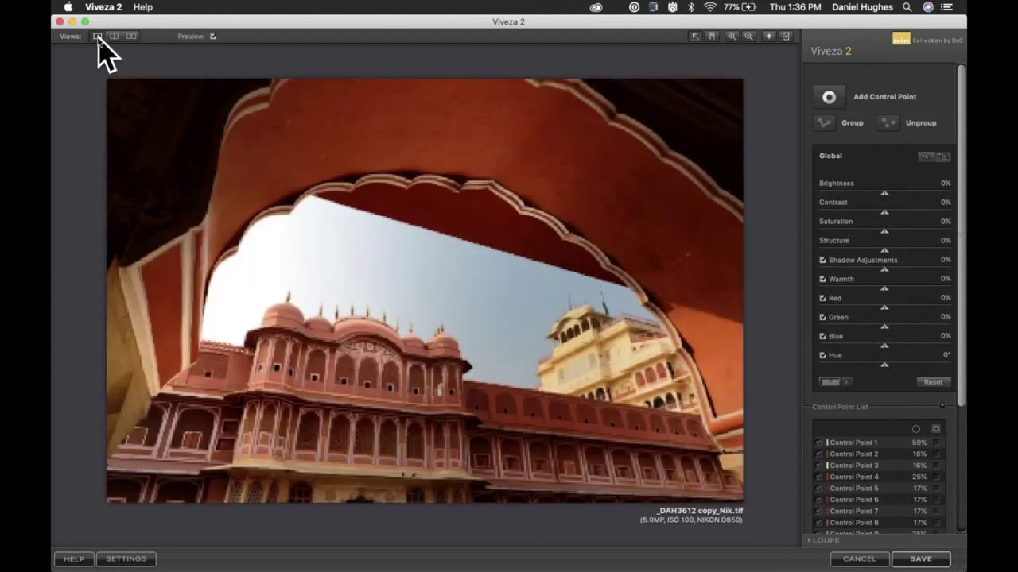
click(892, 561)
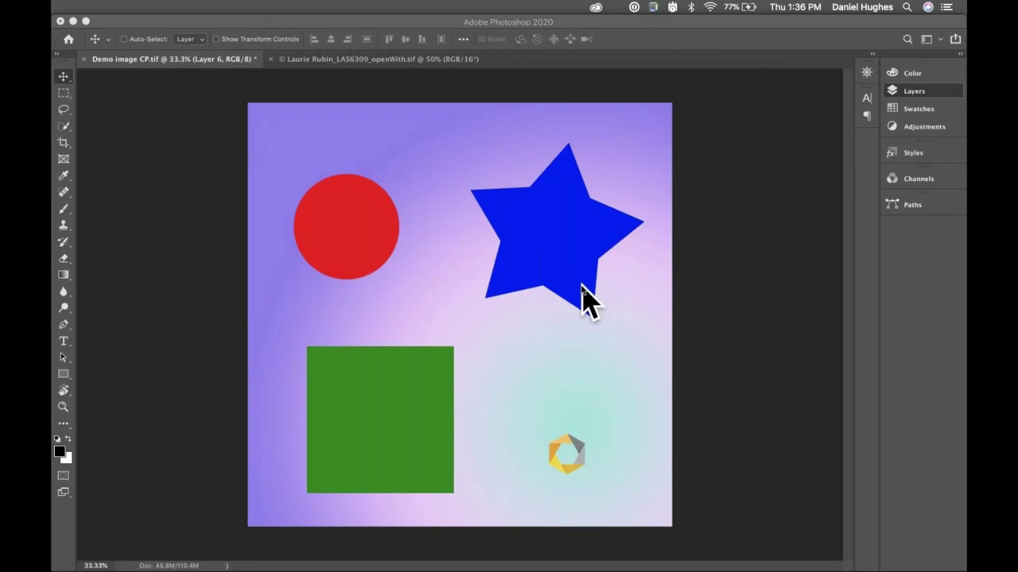
Switch from Photoshop to DxO PhotoLab 3 with Cmd+Tab
mouse_move(502, 567)
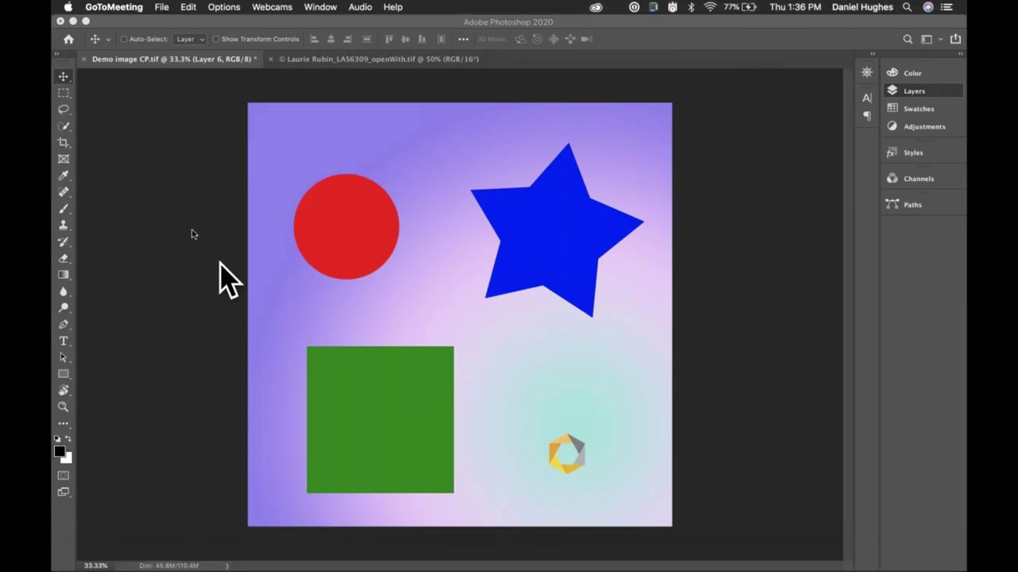
key(super+Tab)
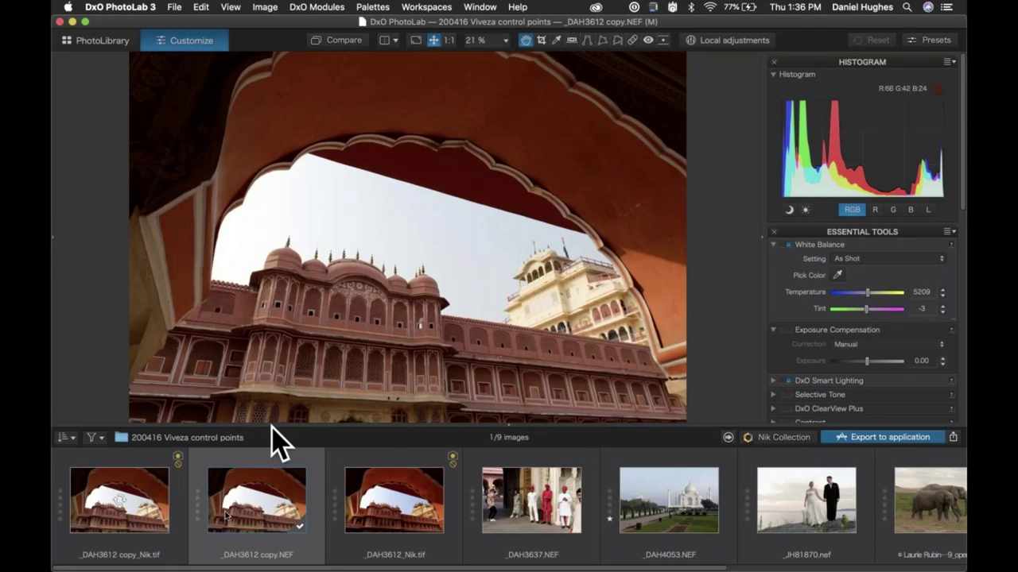
Load _DAH3612_Nik.tif from the filmstrip, then open the wedding photo _JH81870.nef
mouse_move(255, 504)
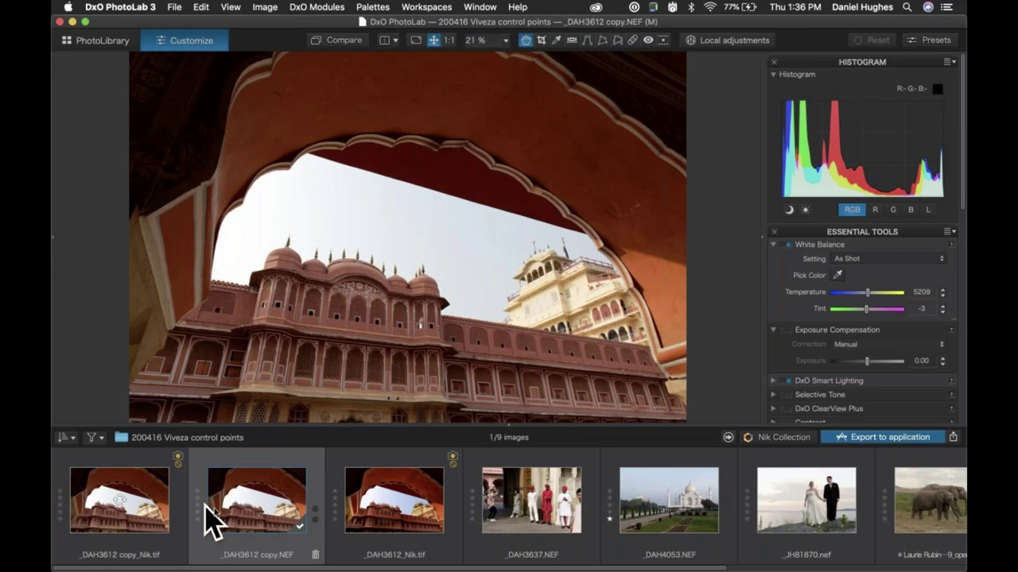
click(396, 494)
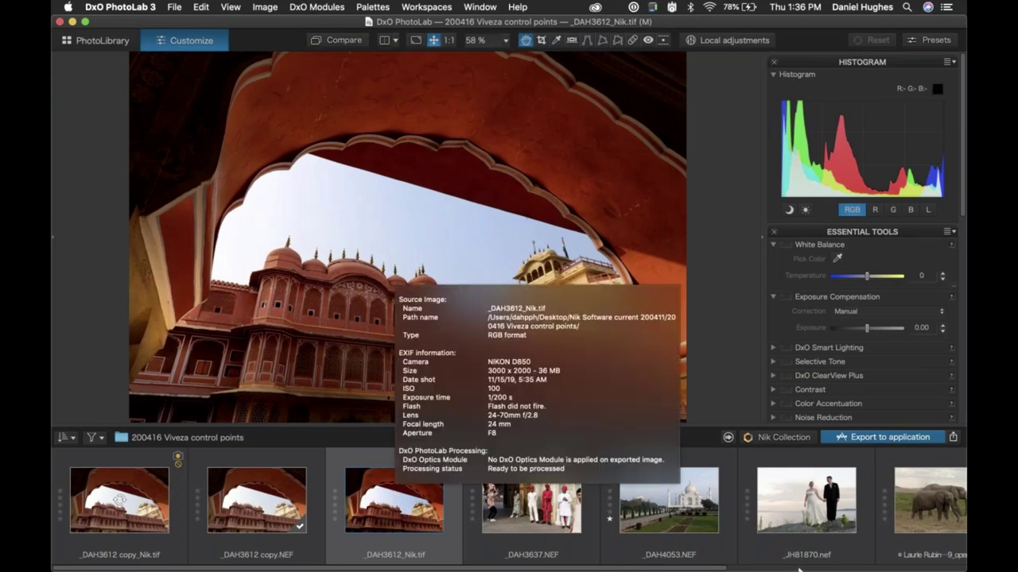
mouse_move(811, 537)
click(804, 508)
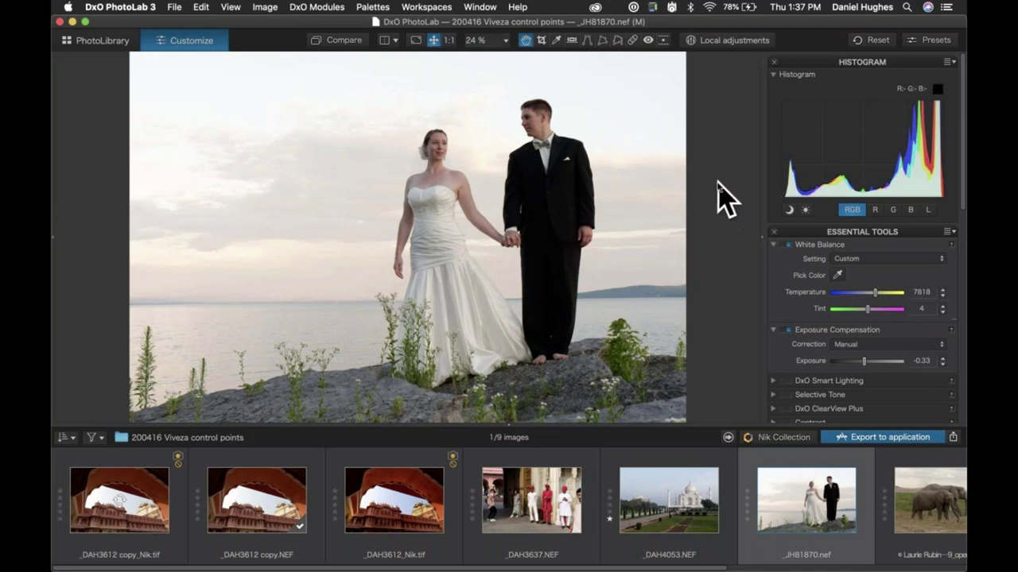
click(710, 40)
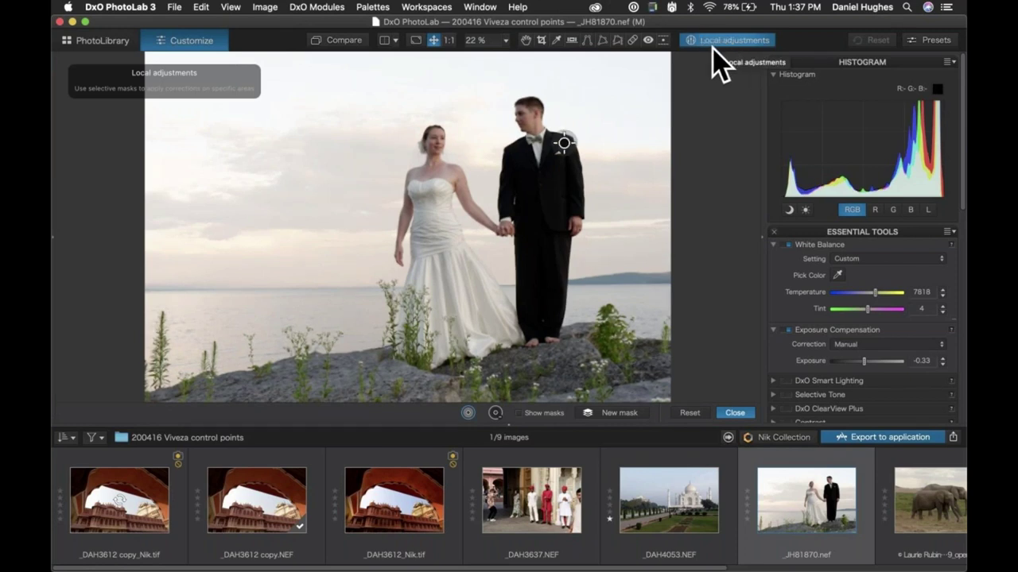
click(528, 215)
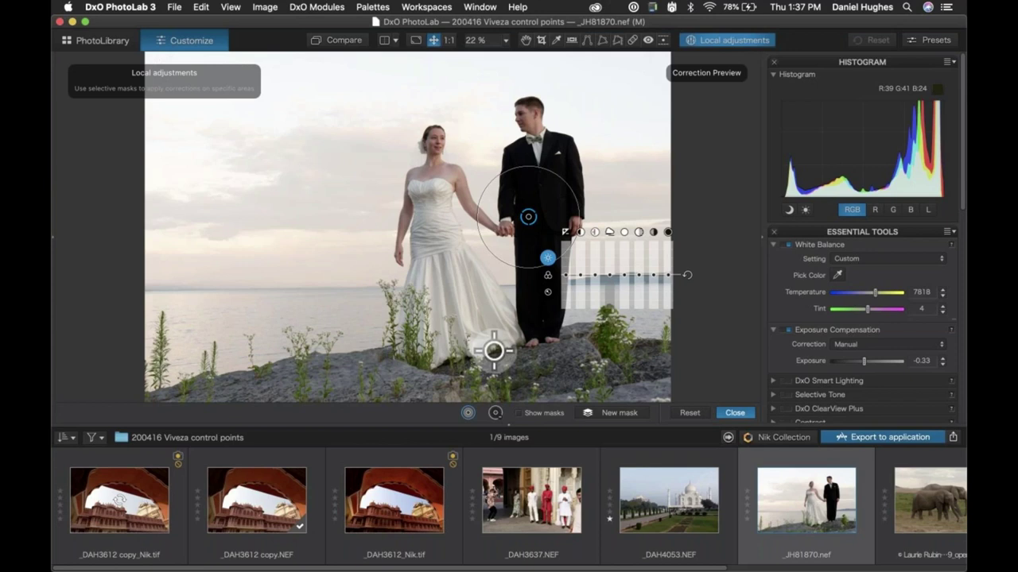
click(548, 275)
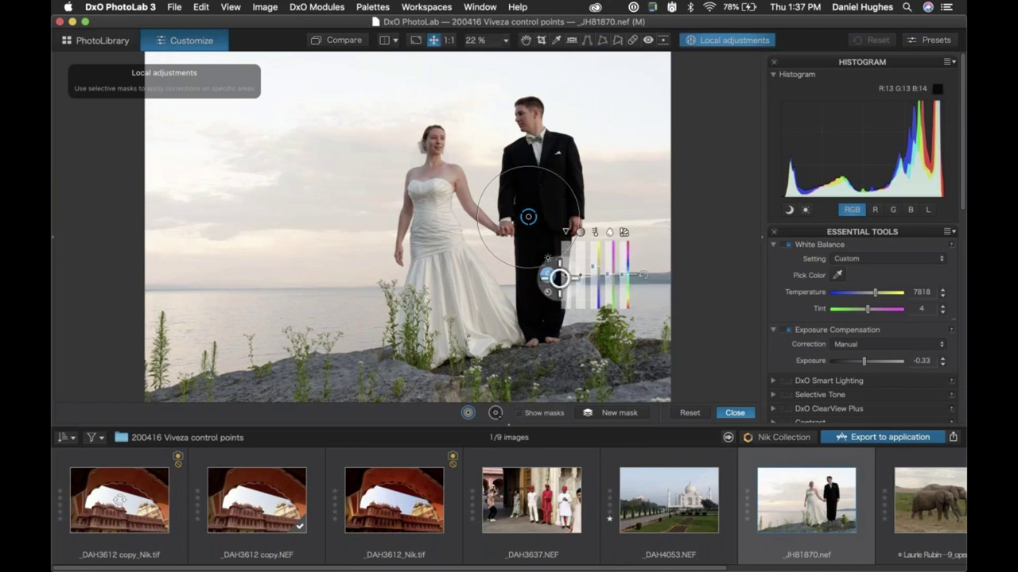
click(548, 293)
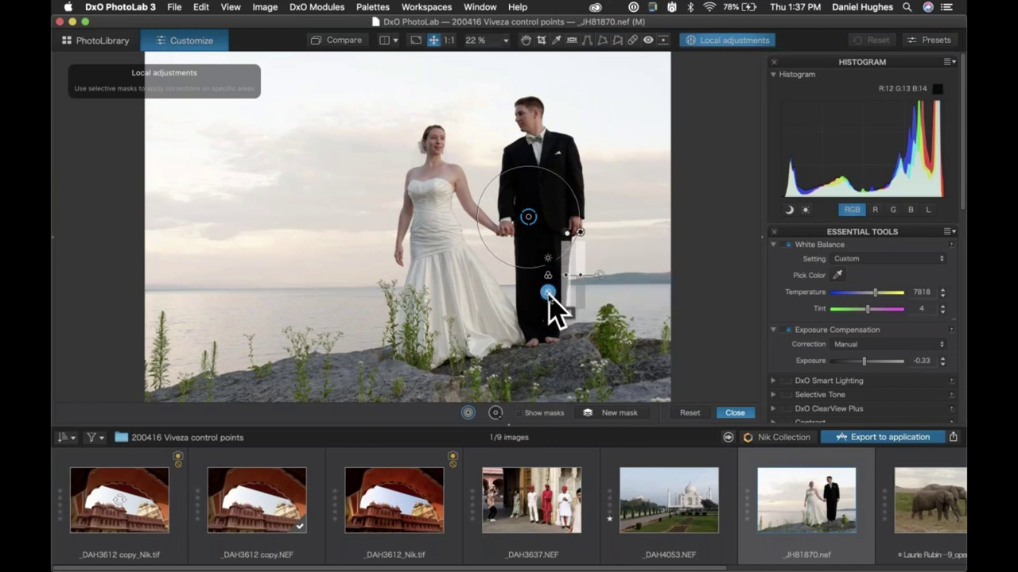
drag(548, 291, 547, 260)
click(548, 259)
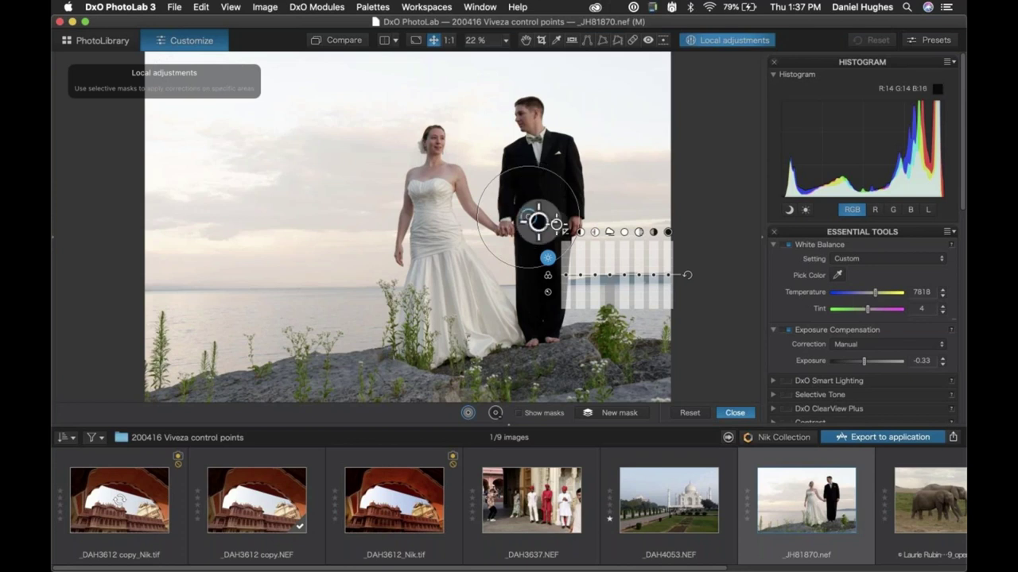
click(683, 414)
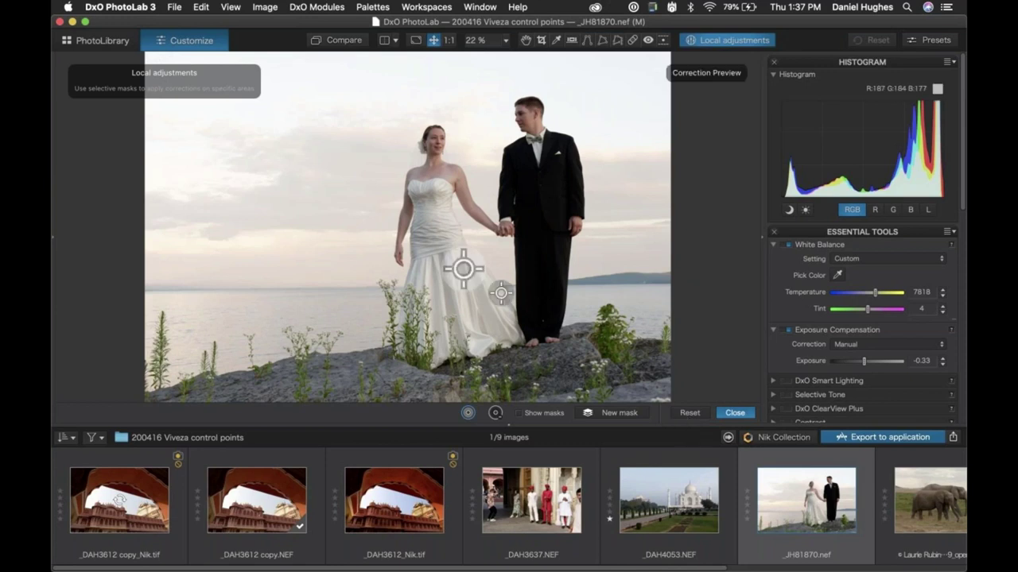
click(732, 412)
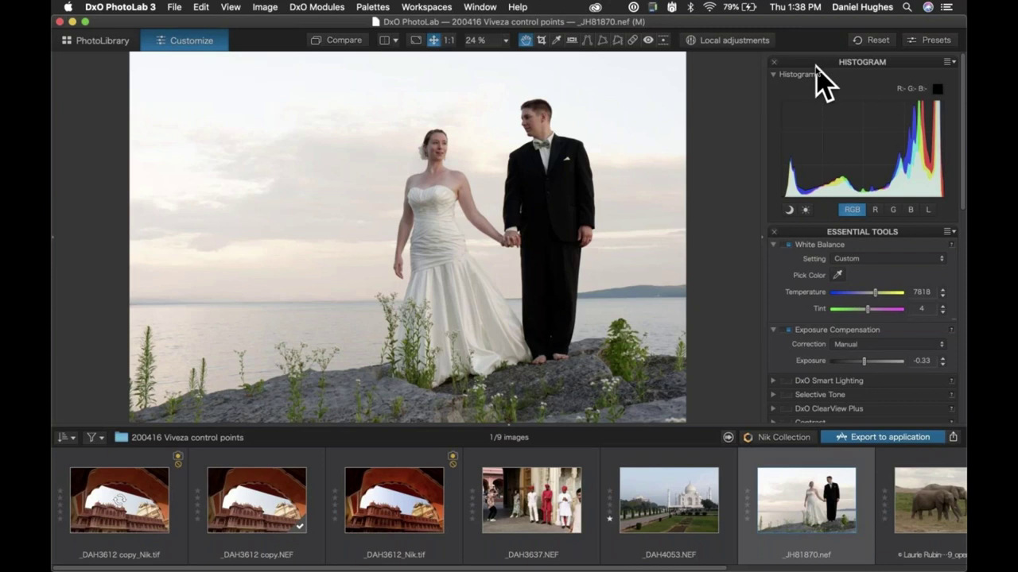
Reset exposure to 0.00, then lower it slightly below zero
scroll(805, 340, down, 2)
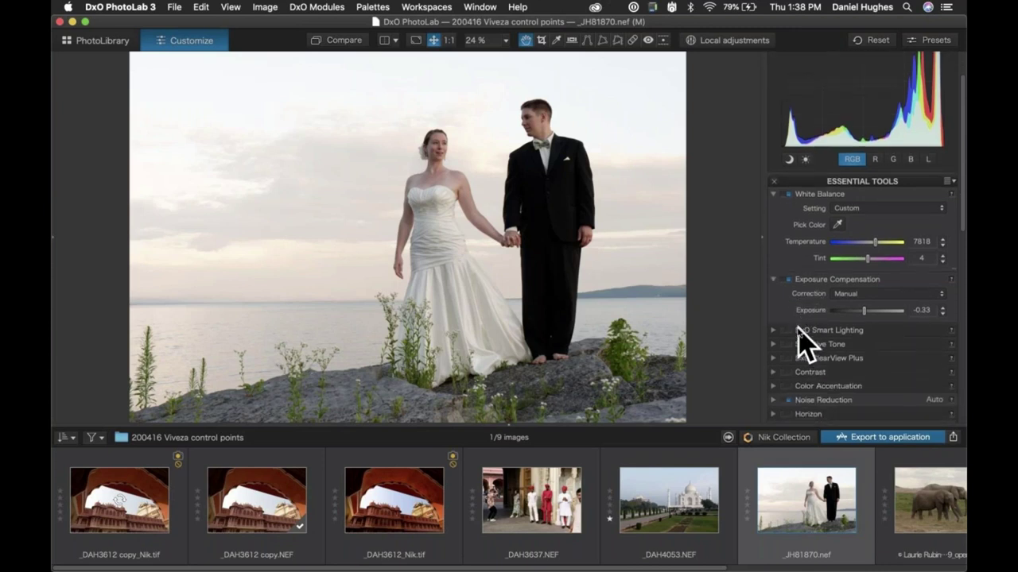
scroll(805, 340, down, 1)
scroll(804, 340, down, 1)
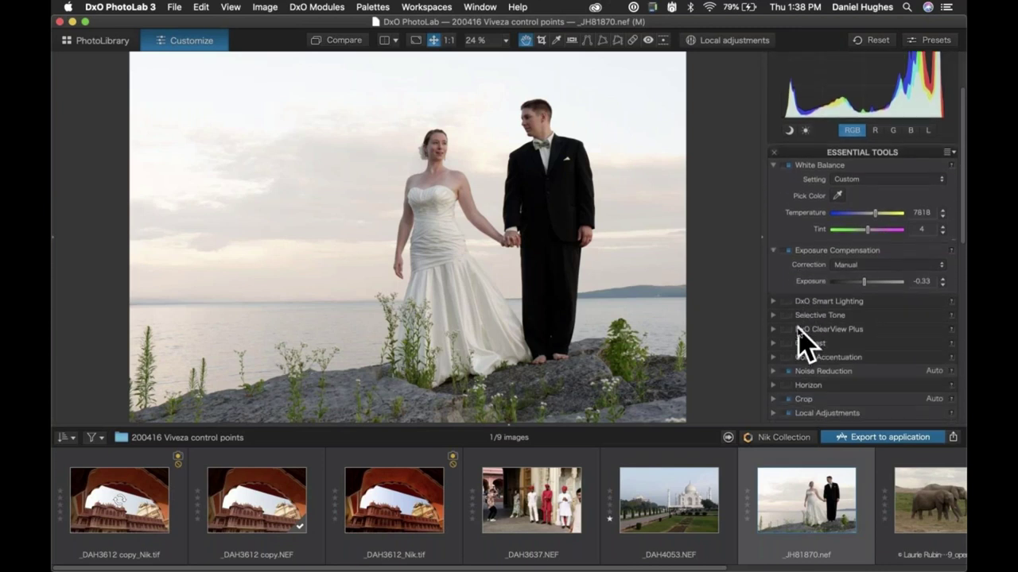
double_click(864, 282)
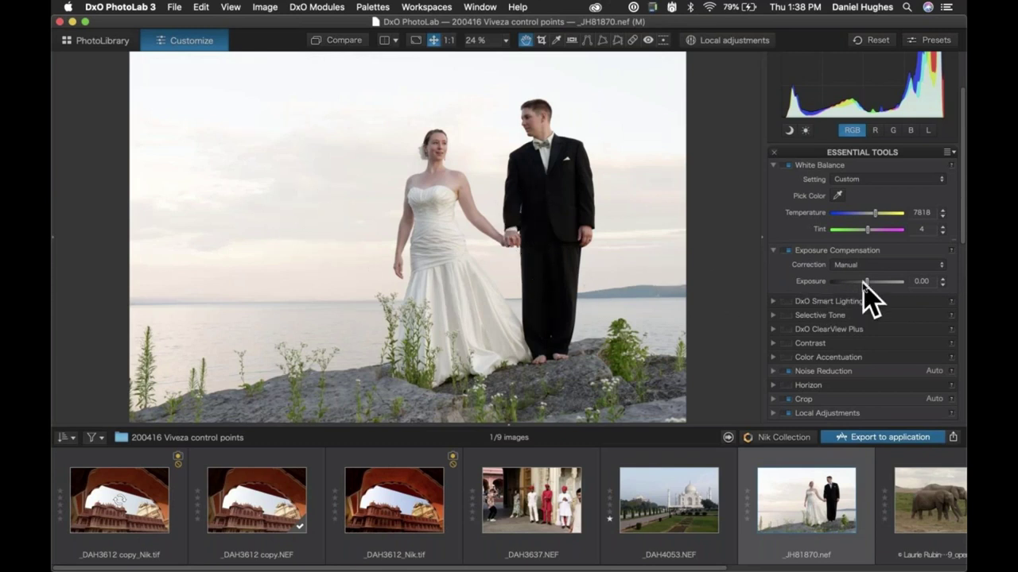
drag(867, 282, 863, 283)
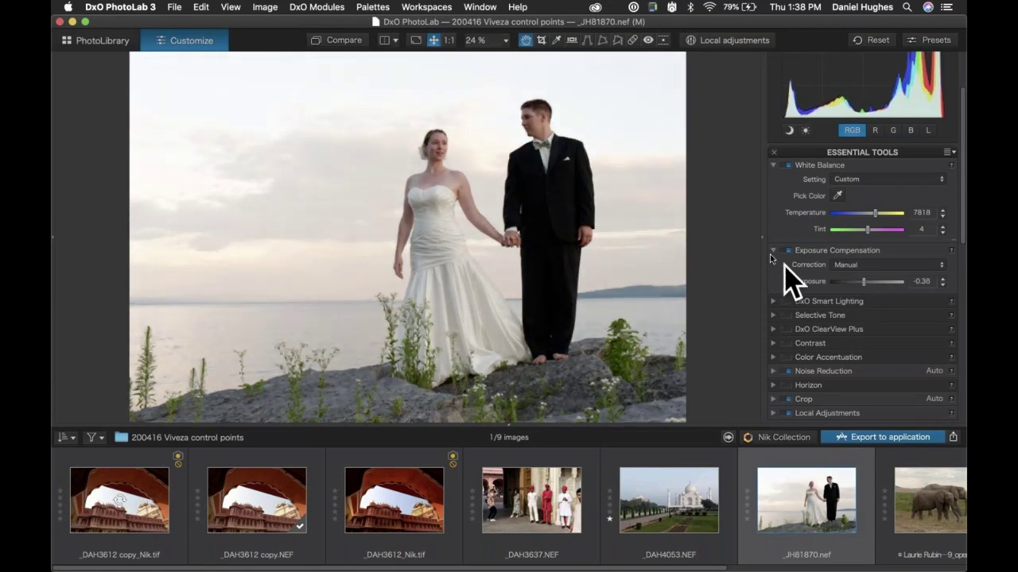
click(774, 252)
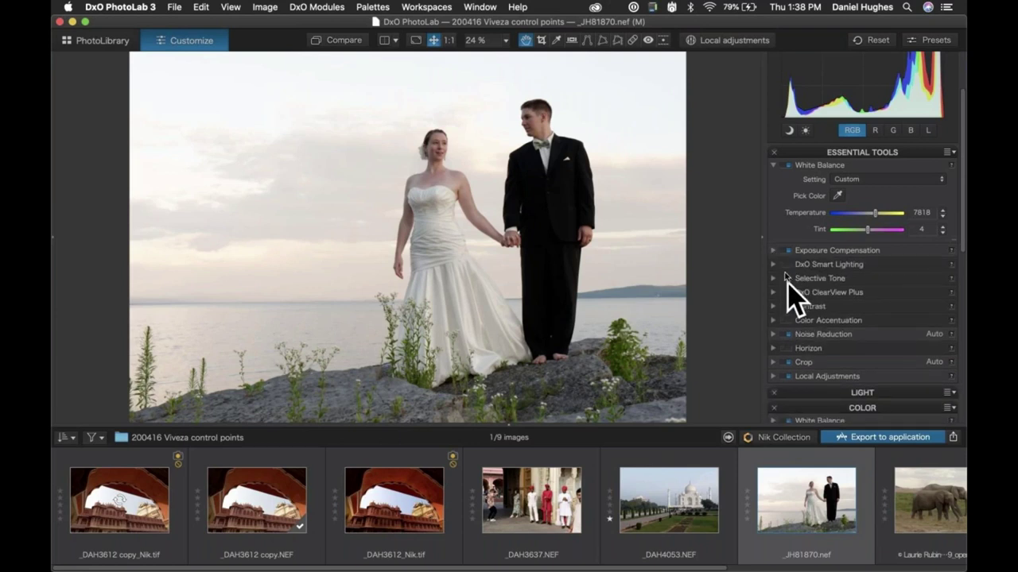
Compare the photo with and without DxO Smart Lighting, leaving it switched off
click(774, 265)
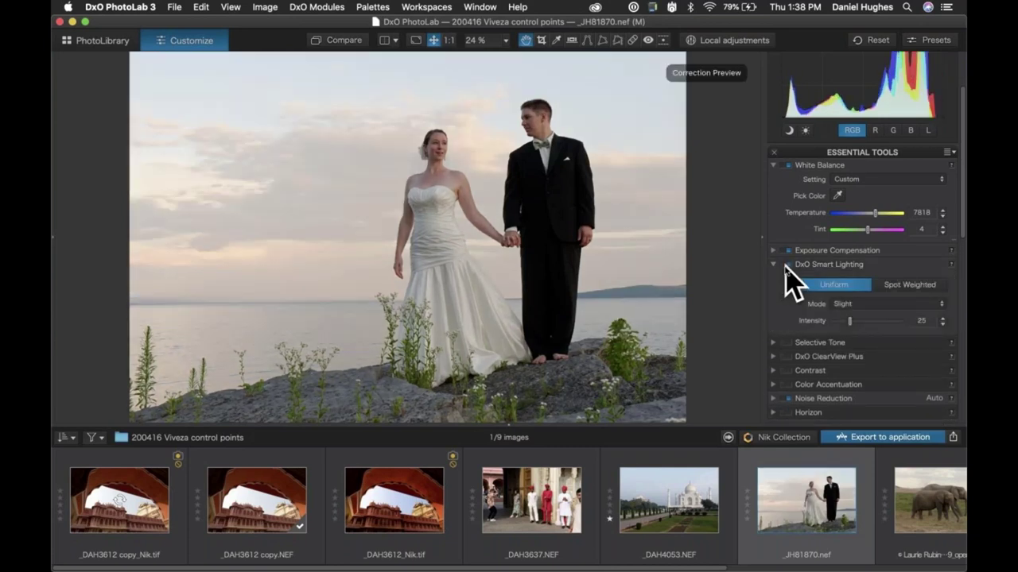
click(786, 265)
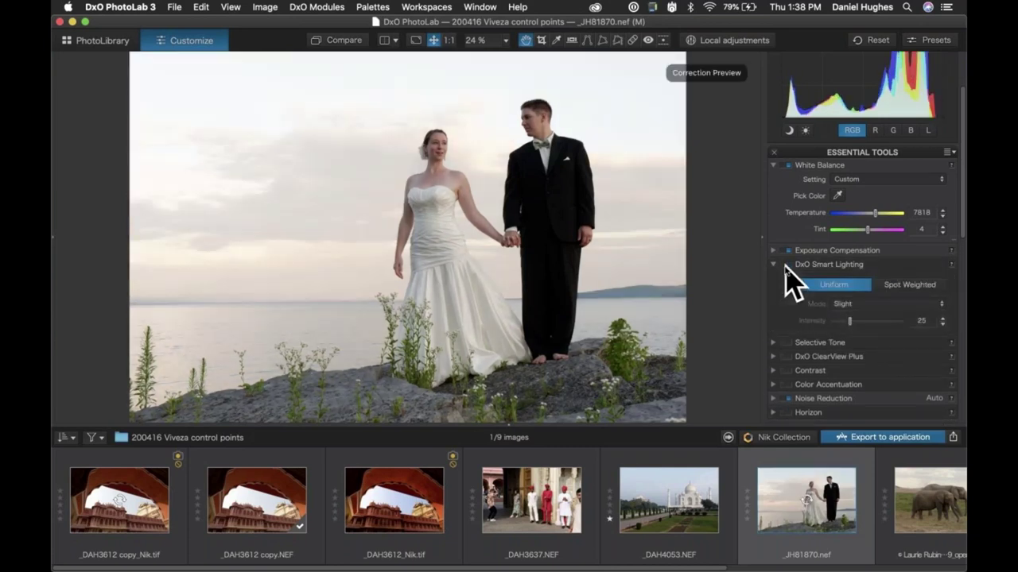
click(787, 265)
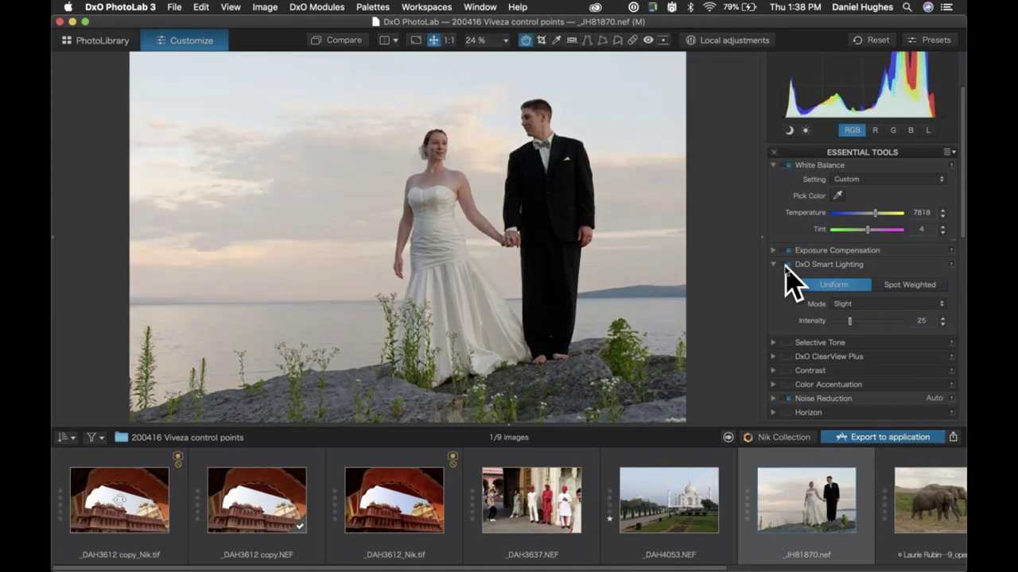
click(787, 265)
click(786, 265)
click(772, 265)
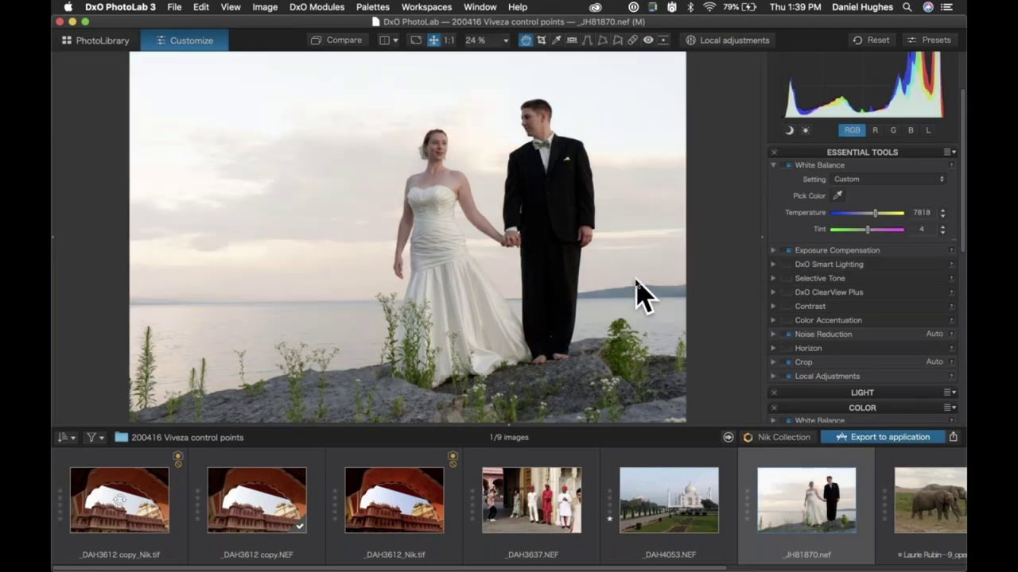
Open the wedding photo in Viveza 2 from the Nik Collection plugin list
click(763, 439)
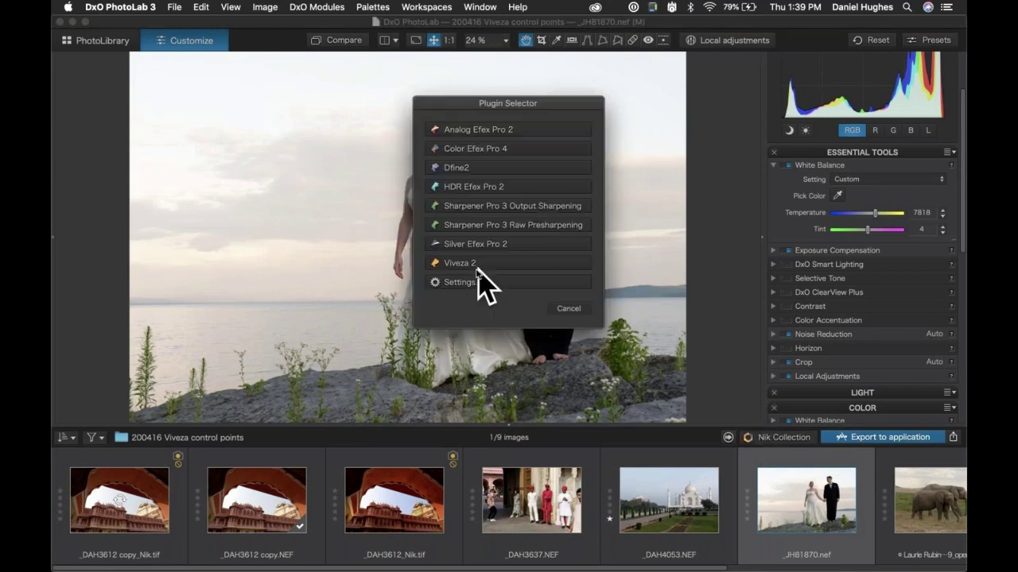
click(475, 264)
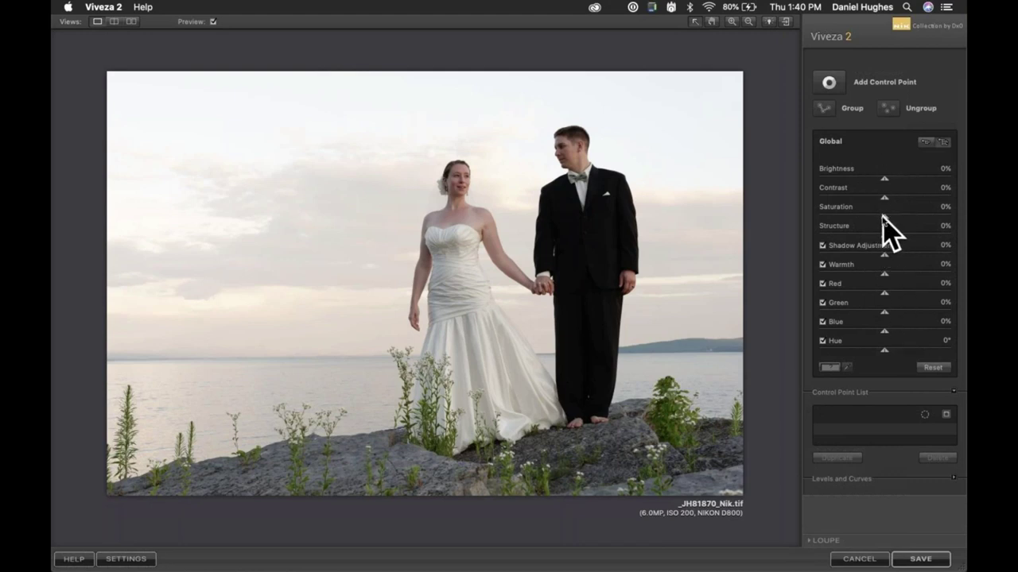
drag(882, 215, 960, 219)
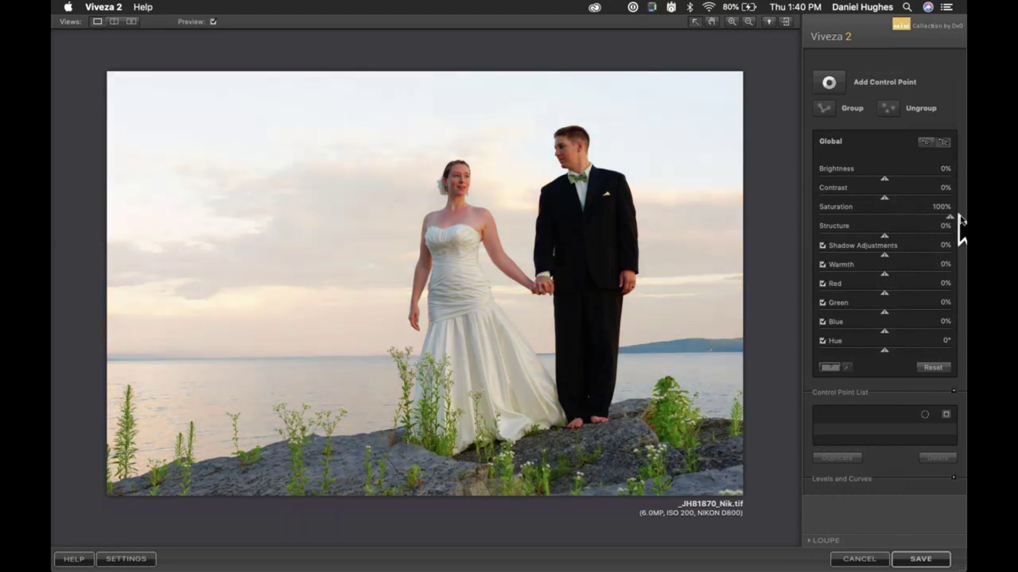
drag(961, 228, 915, 227)
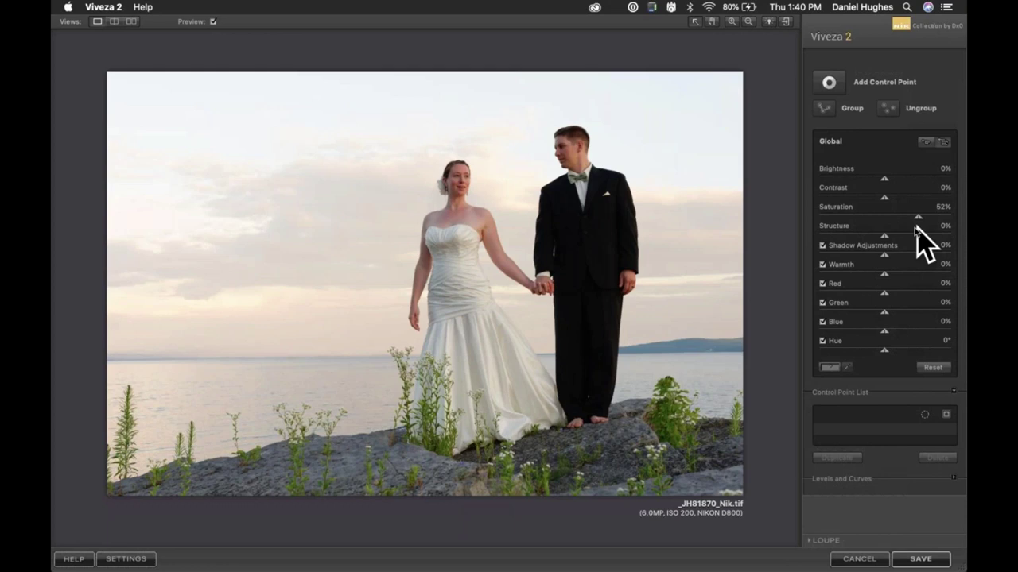
click(918, 237)
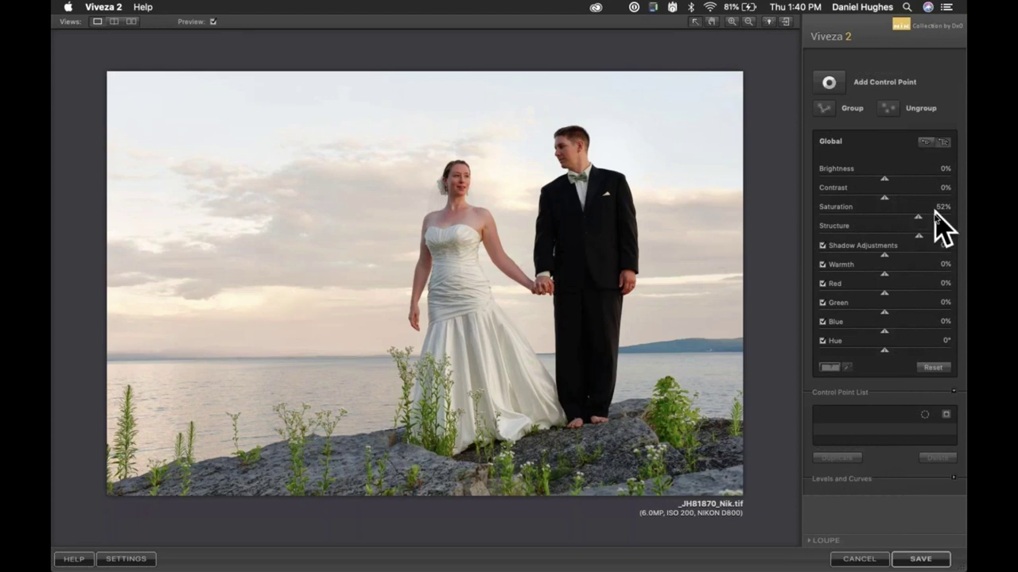
double_click(920, 237)
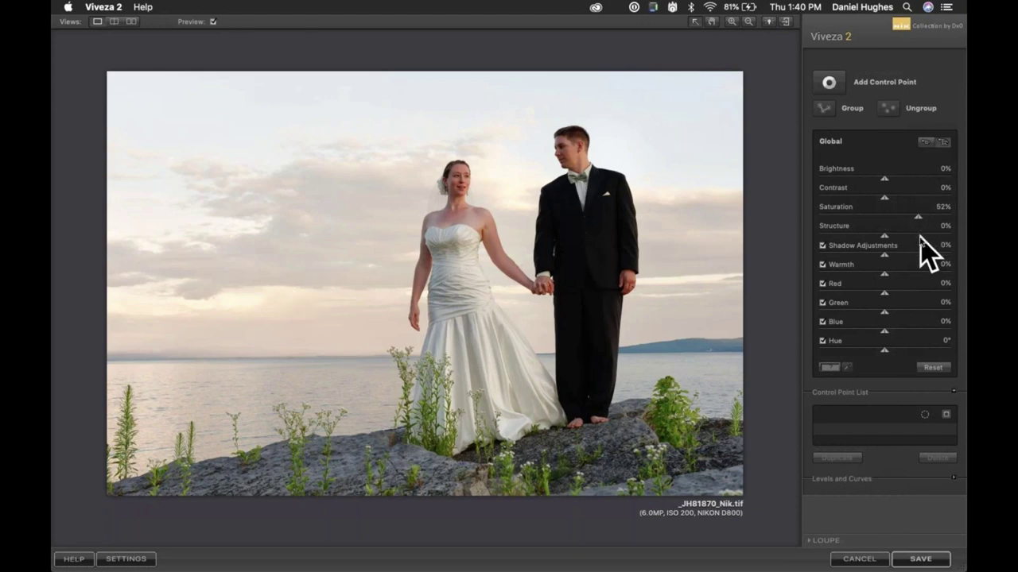
double_click(919, 218)
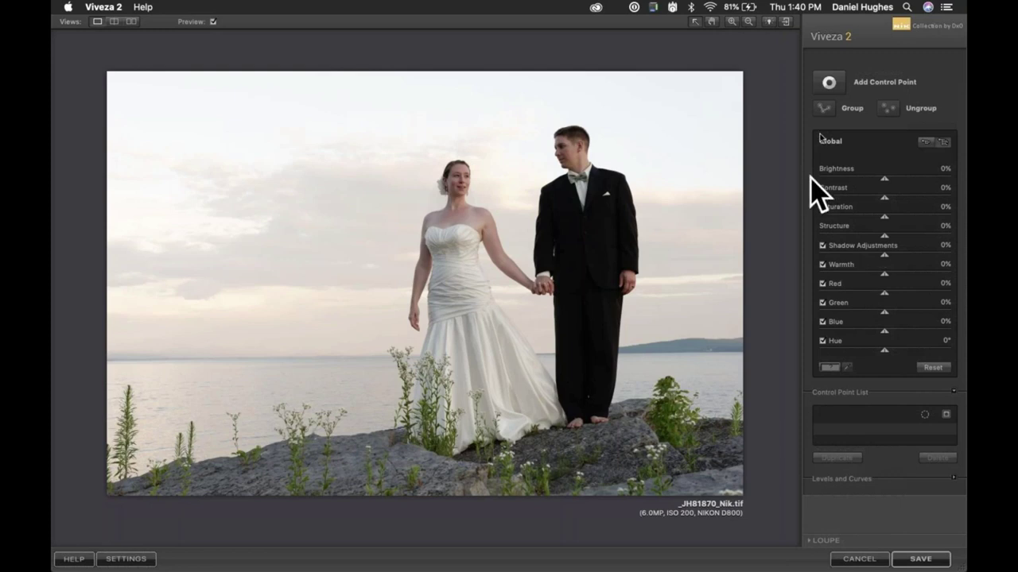
Place a narrowed dress control point at Brightness 4%, Contrast 29%, and copy it to the chest
click(829, 83)
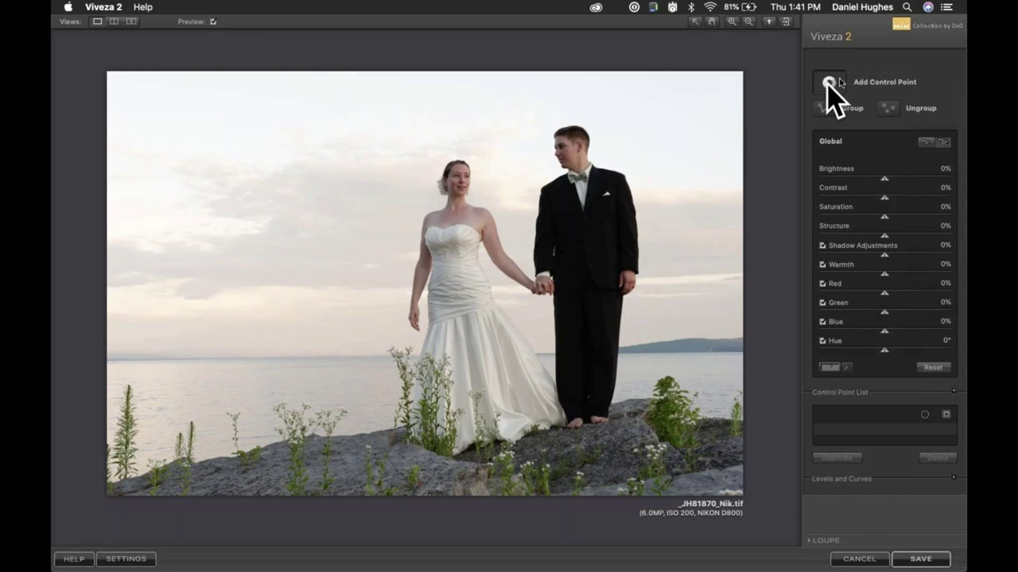
click(828, 83)
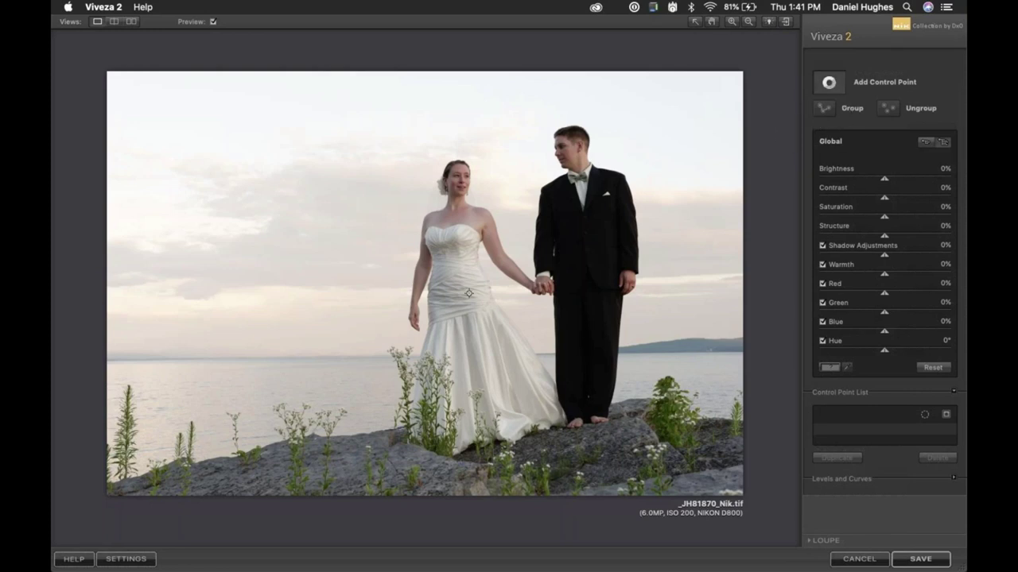
click(462, 279)
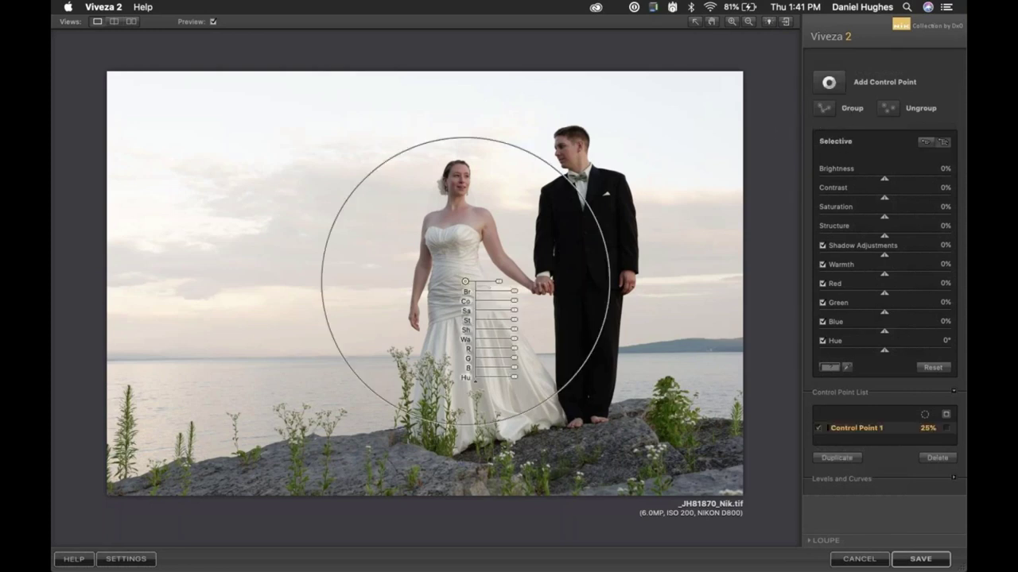
mouse_move(504, 298)
mouse_down()
mouse_move(491, 284)
mouse_move(524, 303)
mouse_move(515, 294)
mouse_up()
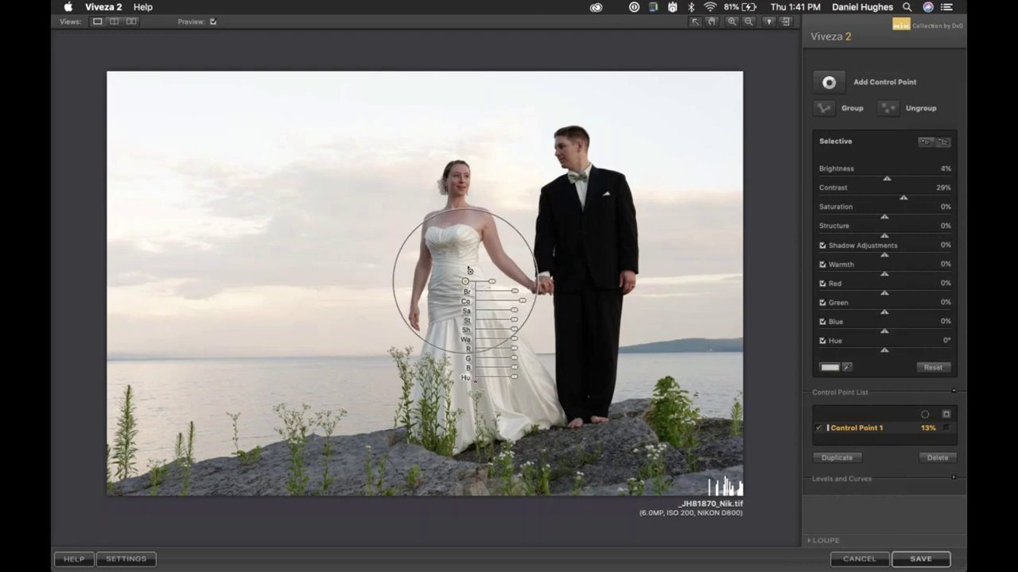
drag(469, 271, 488, 351)
Duplicate the dress point onto the skirt and move another copy down to the hem
key(super+d)
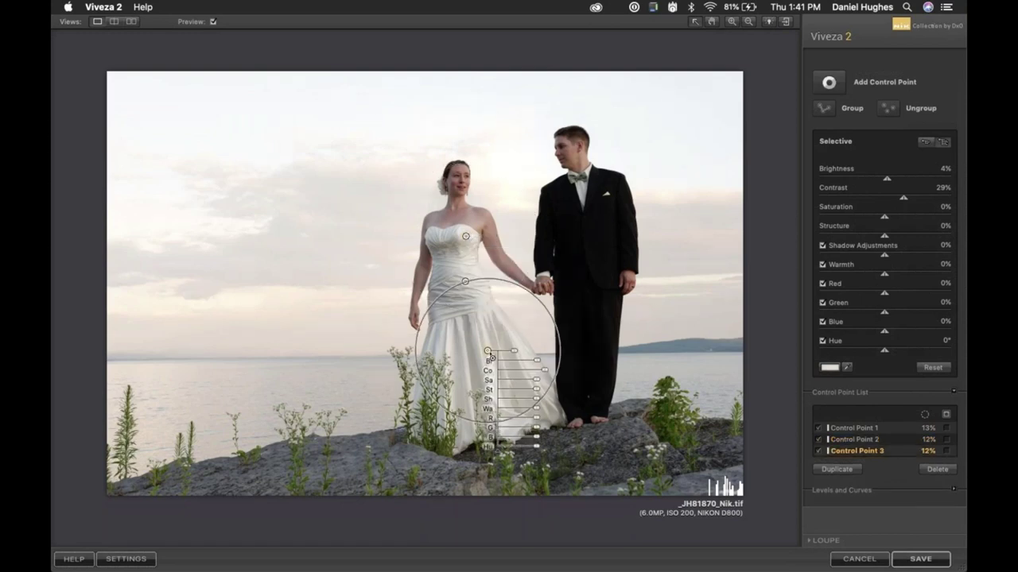
click(466, 295)
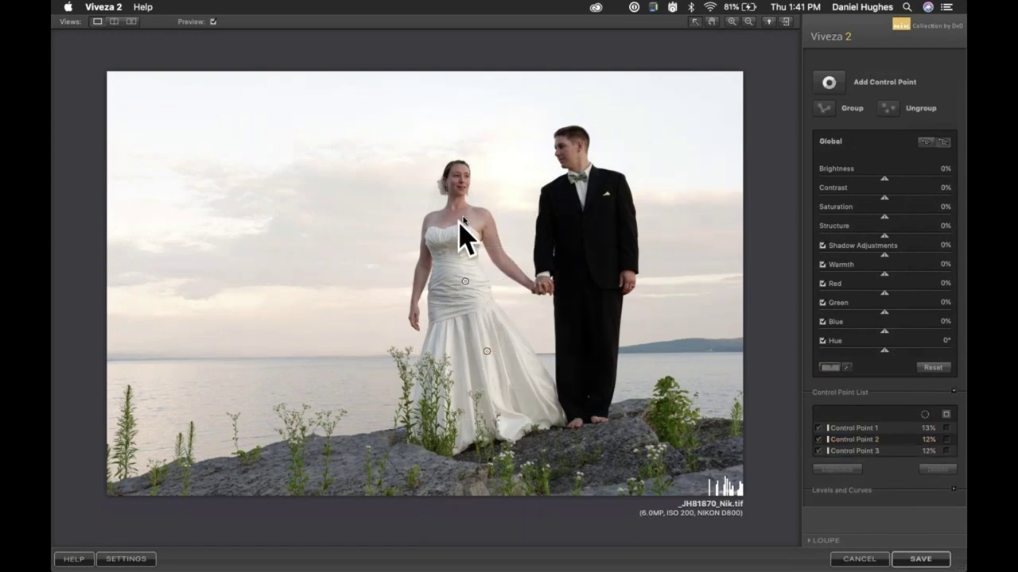
click(487, 351)
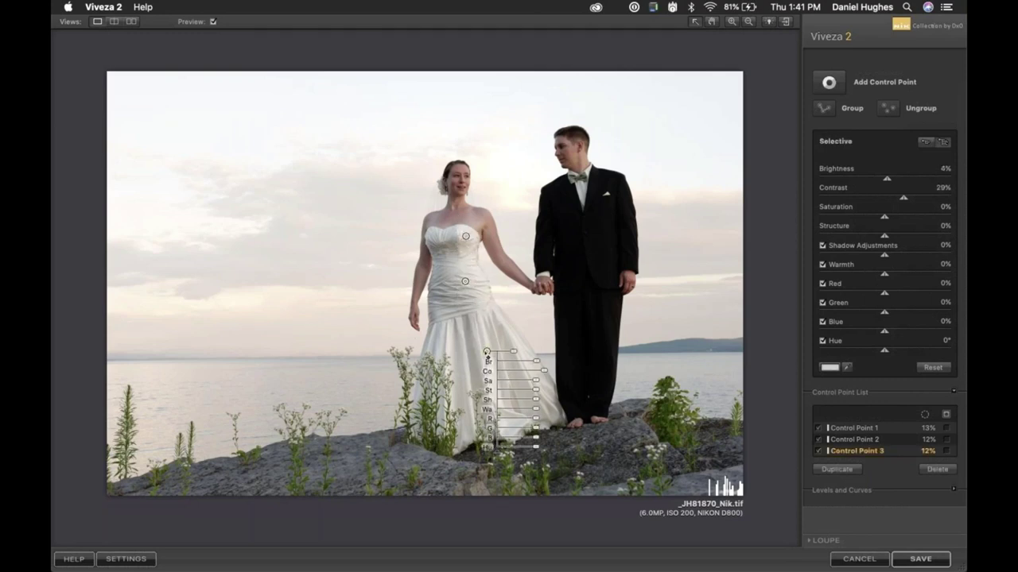
key(super+d)
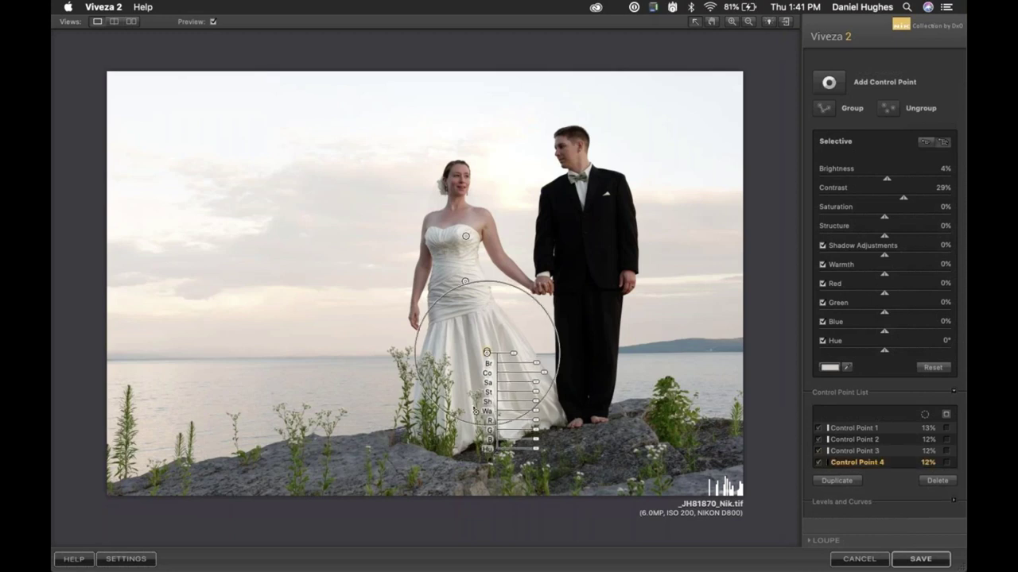
drag(486, 352, 512, 430)
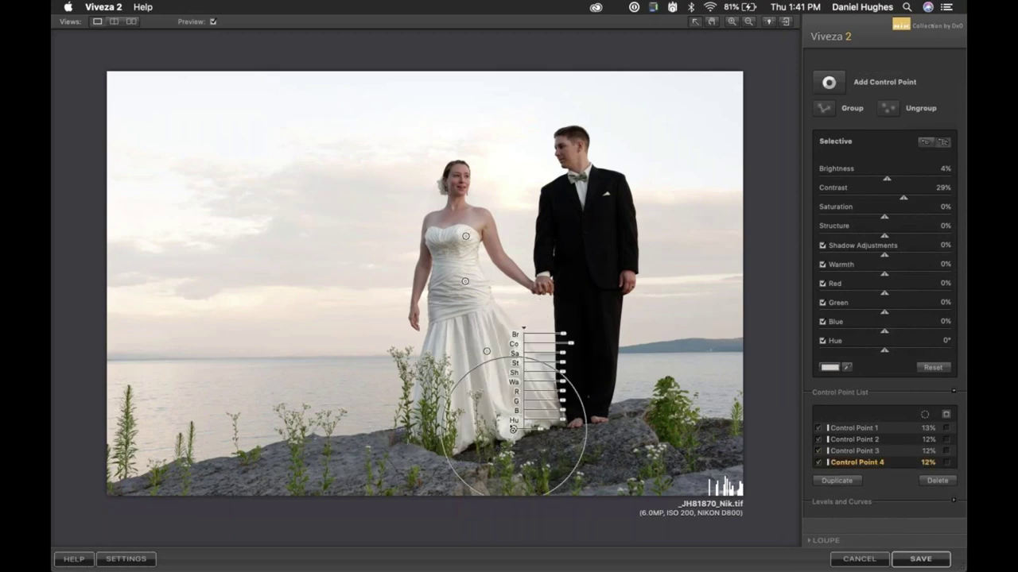
Select each of the four dress control points in turn to check their coverage
click(465, 281)
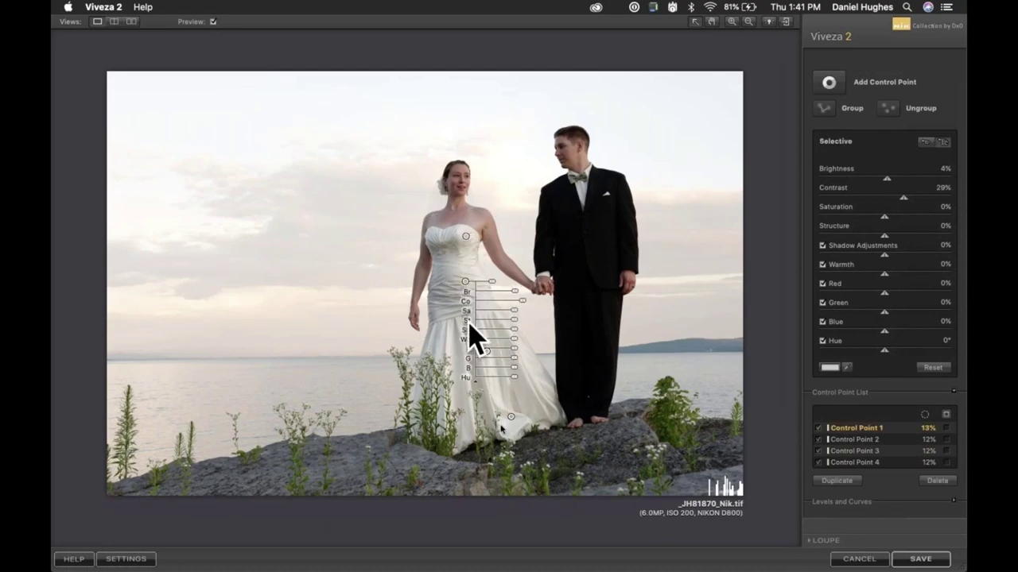
click(464, 244)
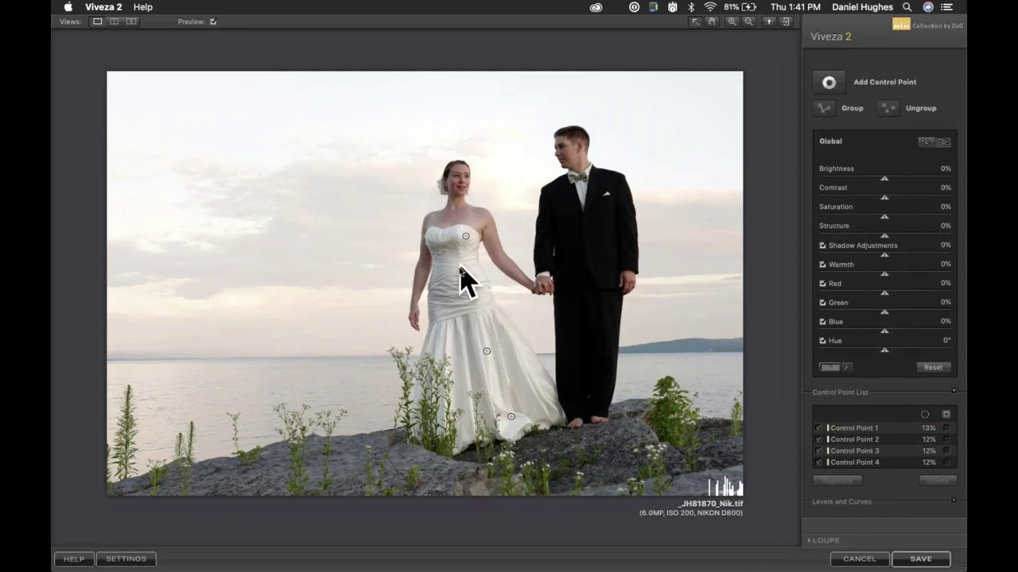
mouse_move(466, 236)
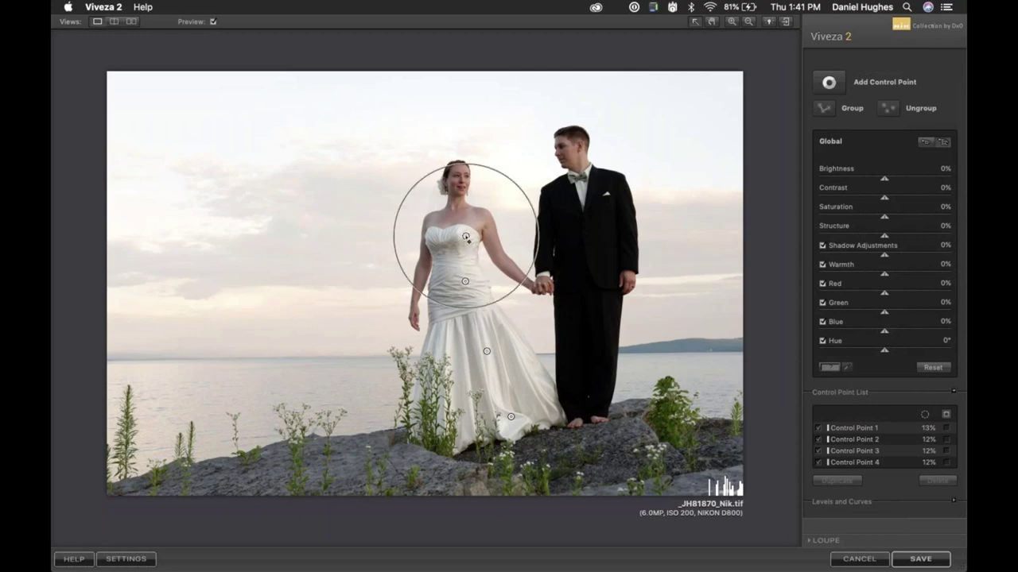
click(466, 237)
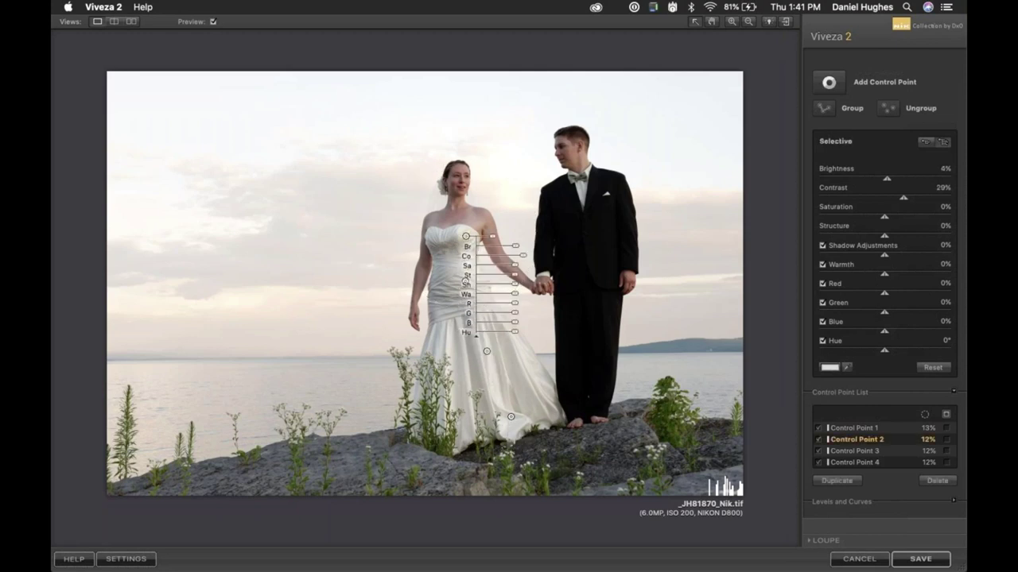
click(487, 350)
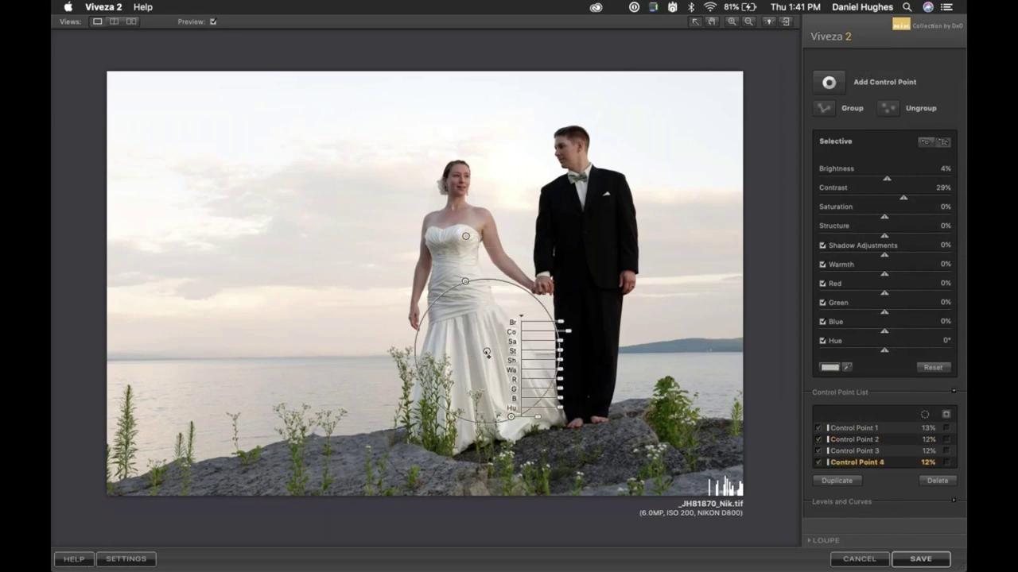
click(465, 282)
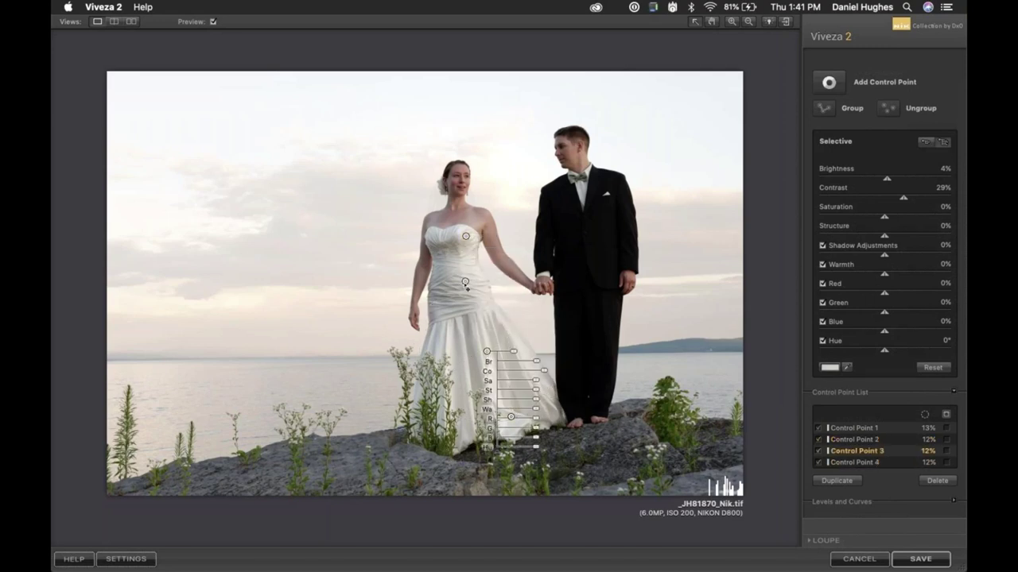
click(466, 237)
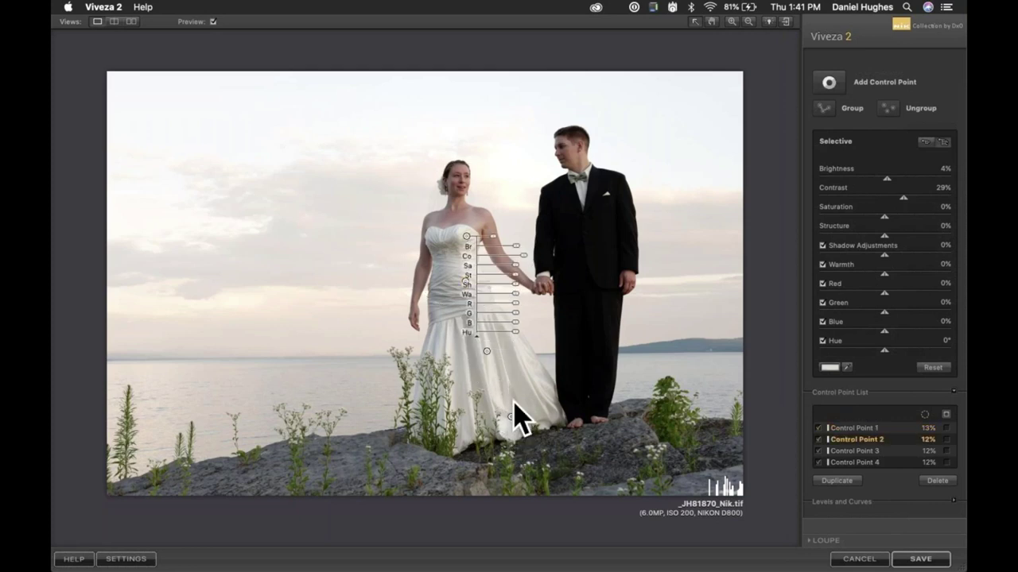
Box-select the four control points running down the bride's dress
click(510, 417)
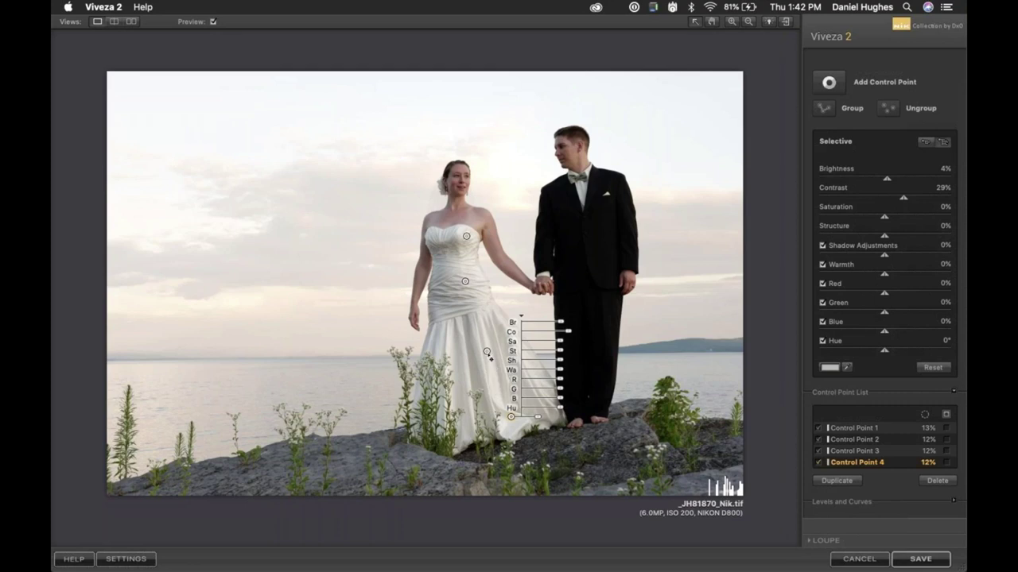
shift+click(486, 352)
shift+click(466, 281)
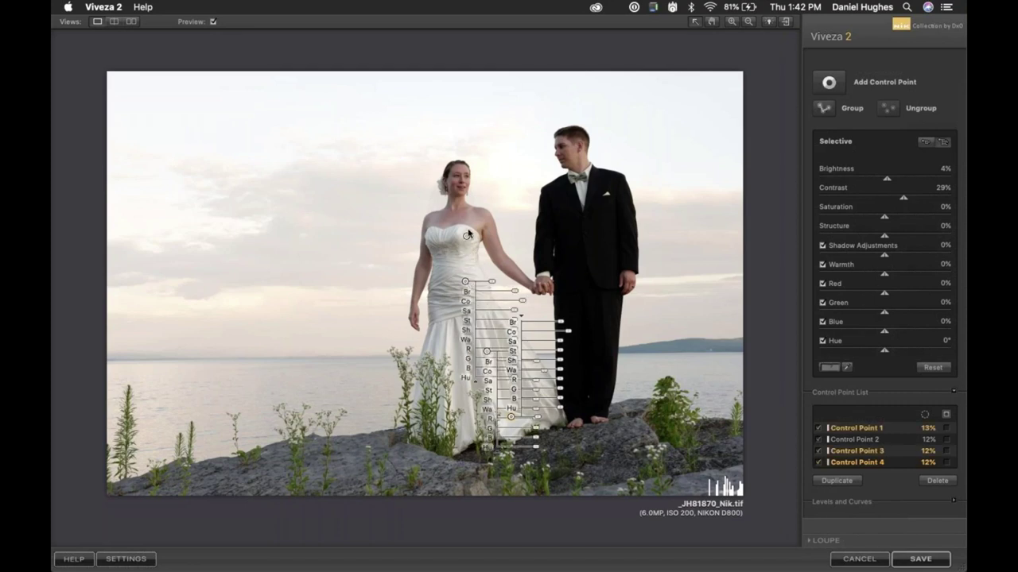
shift+click(466, 236)
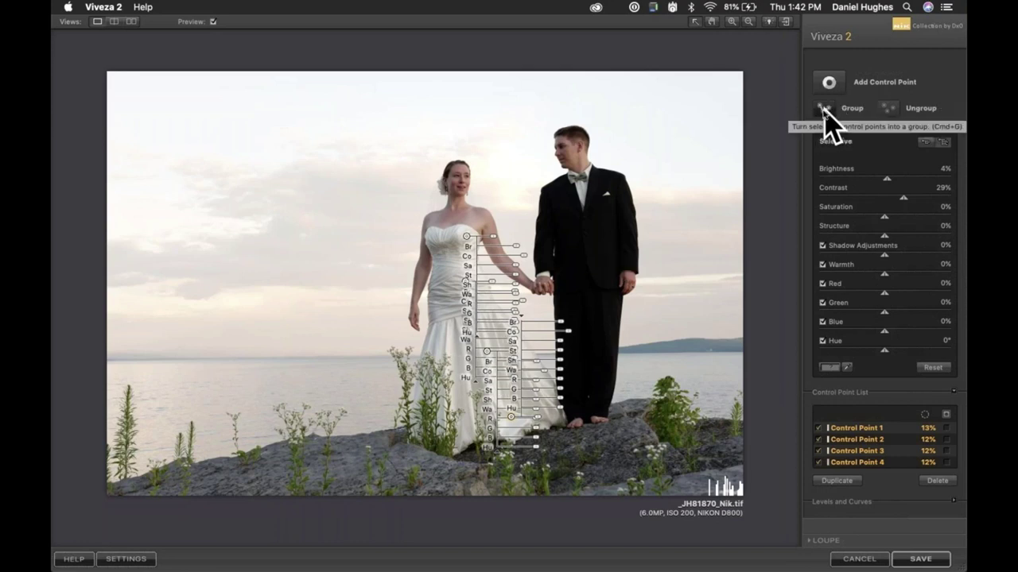
click(411, 267)
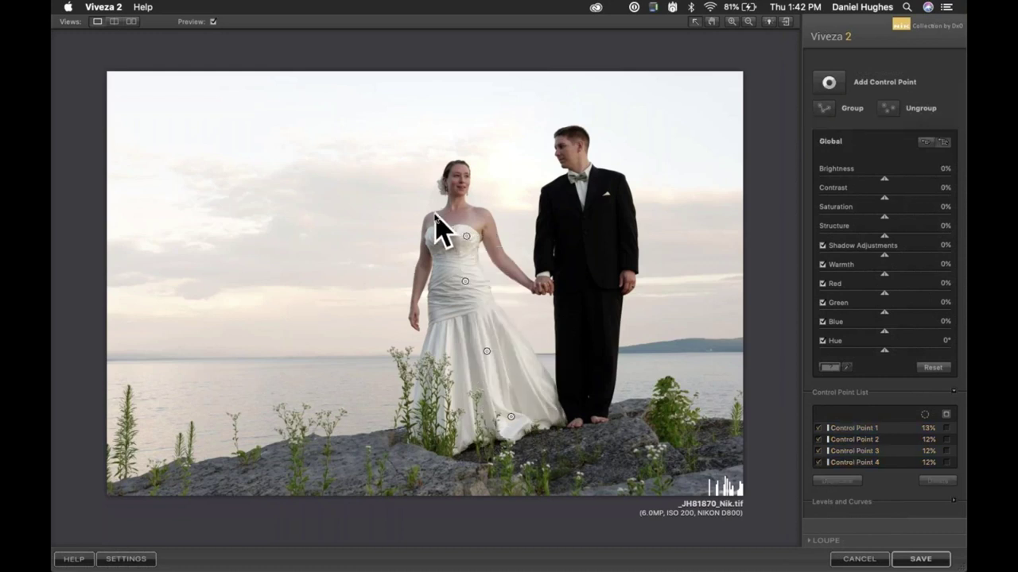
drag(438, 219, 546, 463)
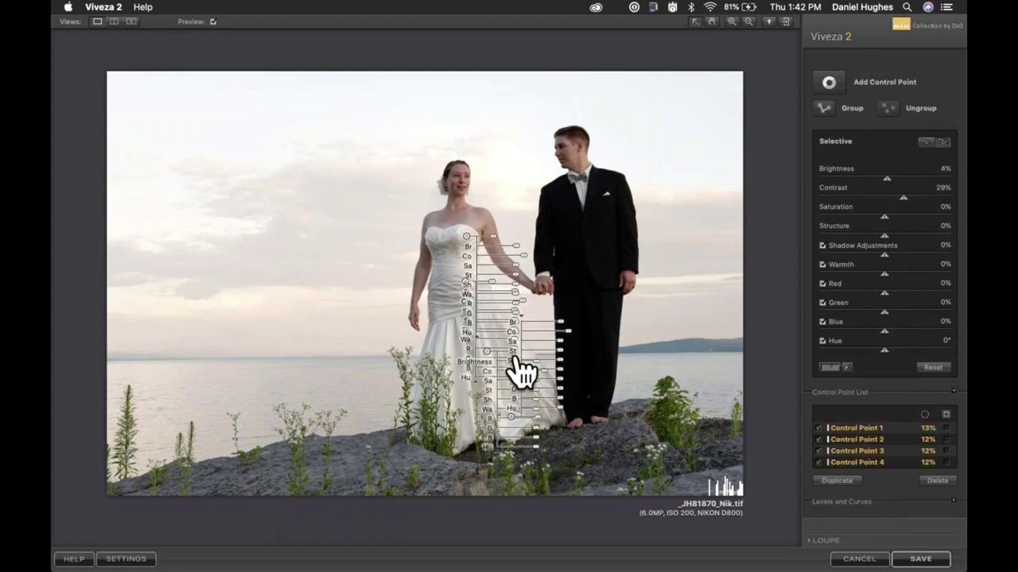
Group the four dress points and set Saturation -32%, Structure 18% and Warmth 13%
click(808, 111)
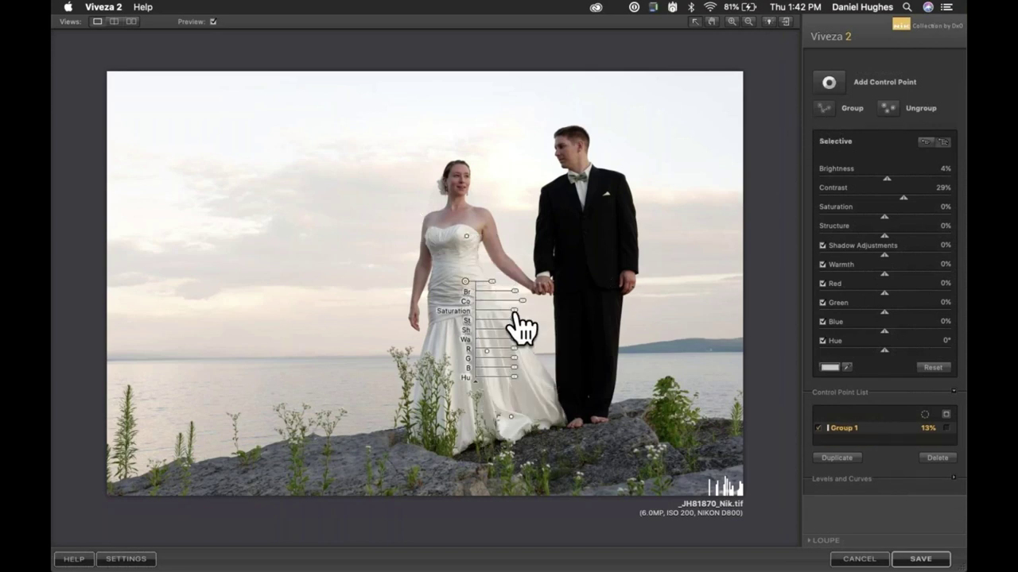
drag(514, 312, 516, 340)
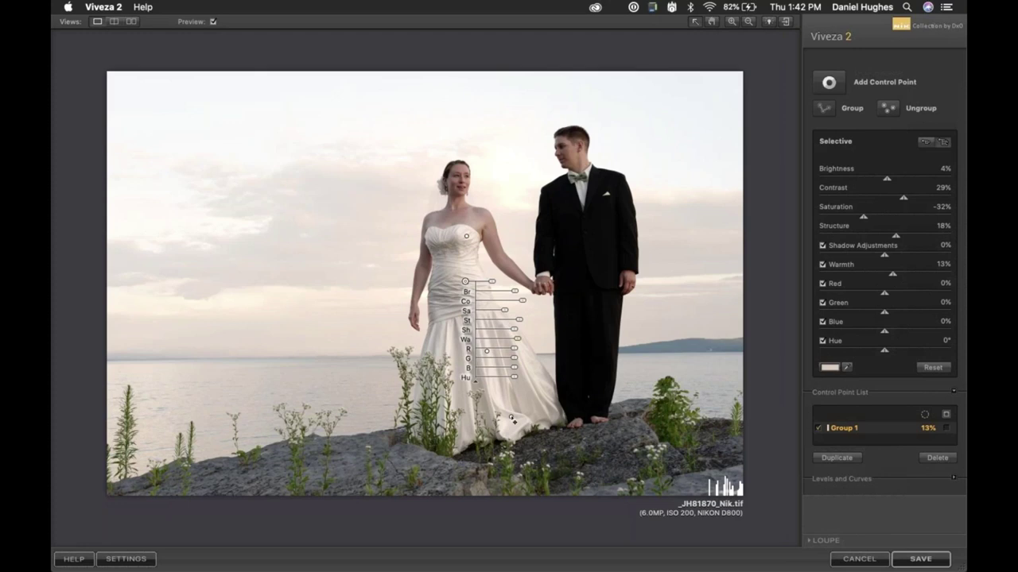
click(486, 350)
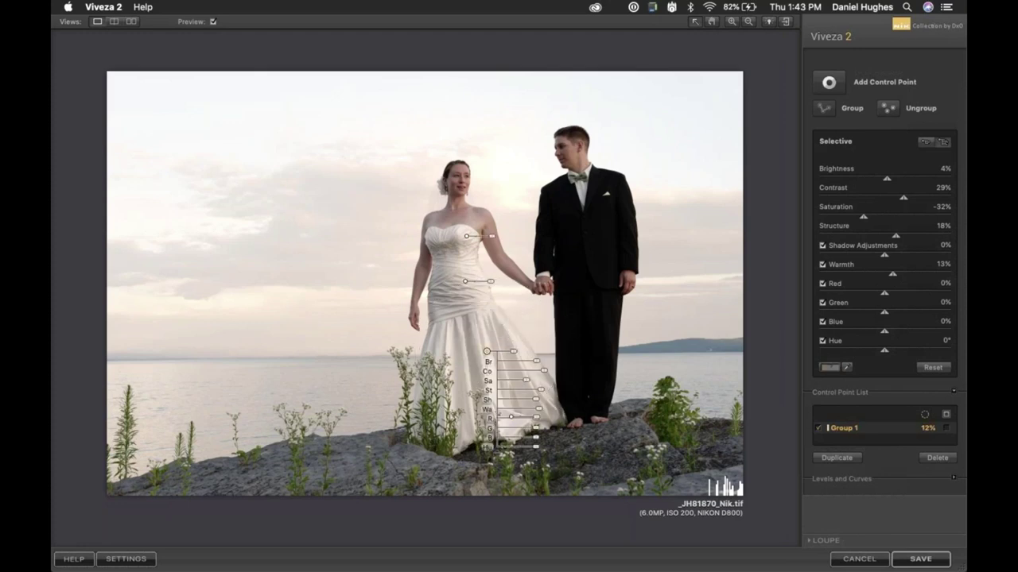
drag(486, 351, 465, 283)
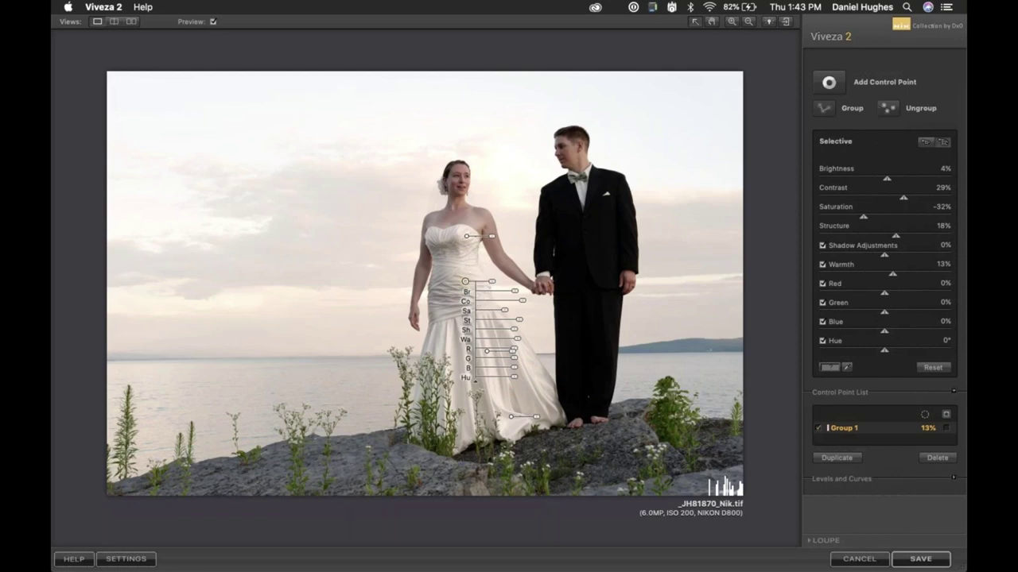
Ungroup the dress points and lower the second dress point's saturation
click(886, 107)
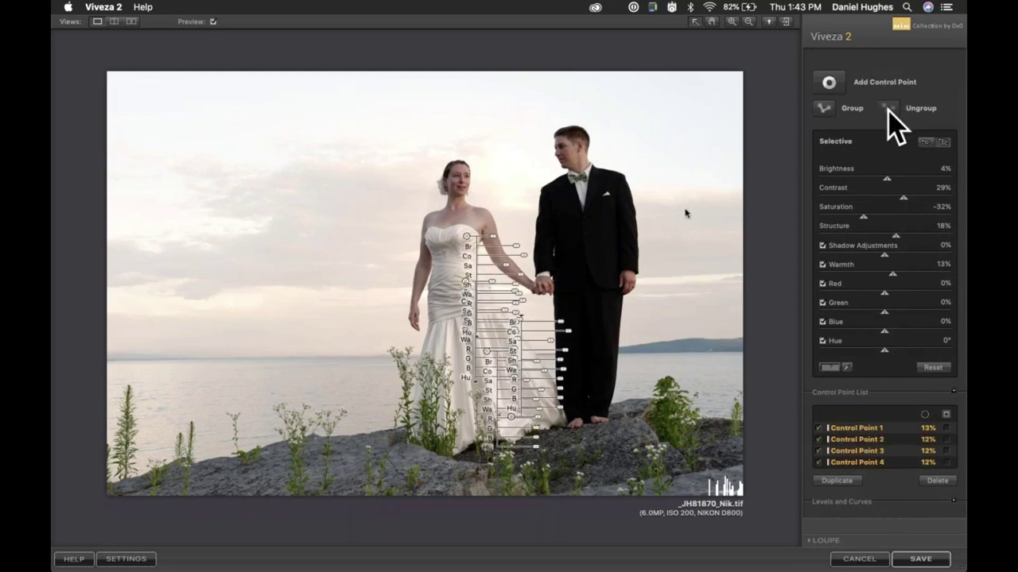
click(433, 294)
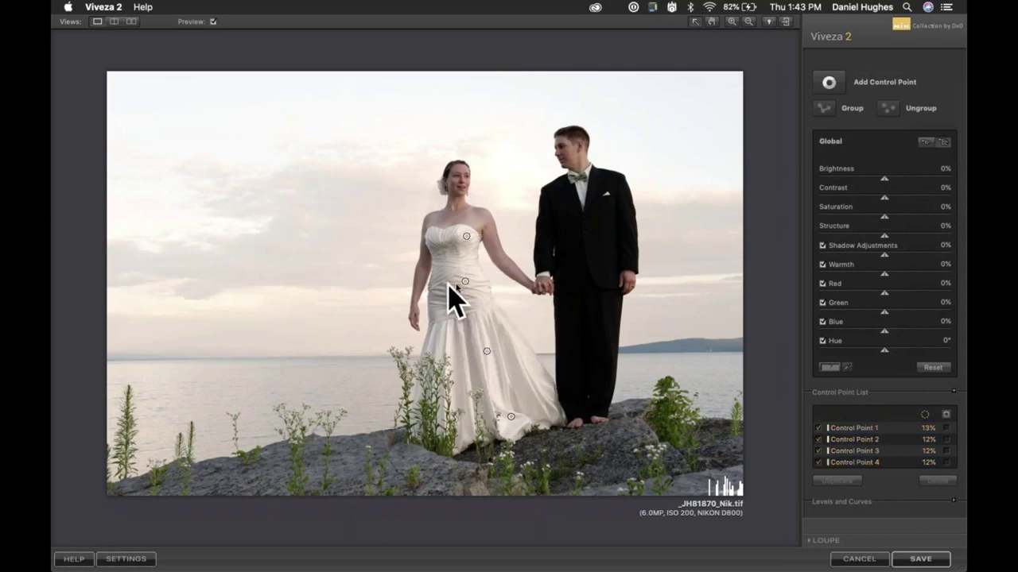
click(467, 237)
drag(518, 269, 515, 297)
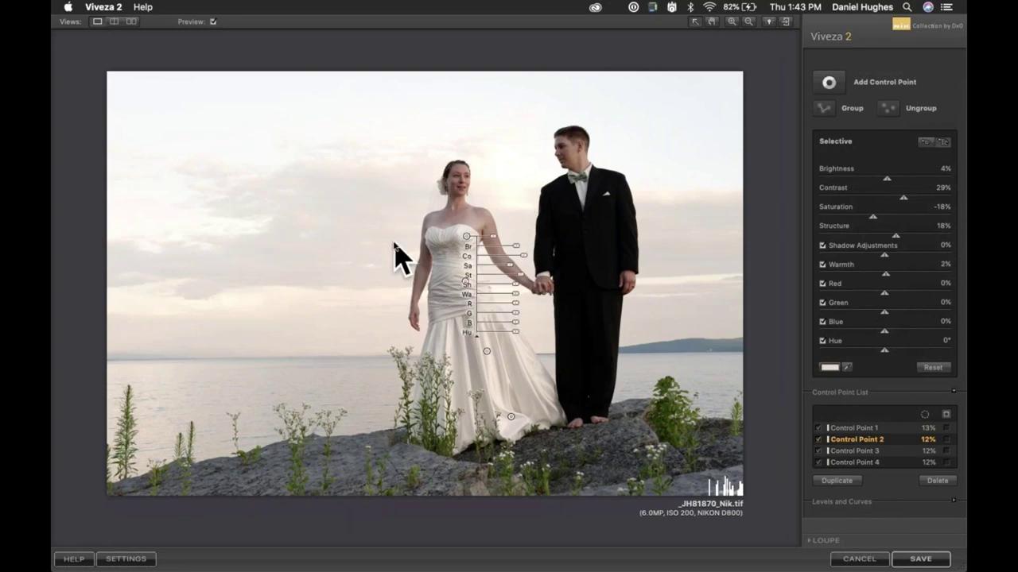
Add a fifth point on the bride's upper body: Brightness 13%, Contrast 11%, Saturation 20%, Warmth 15%
click(799, 92)
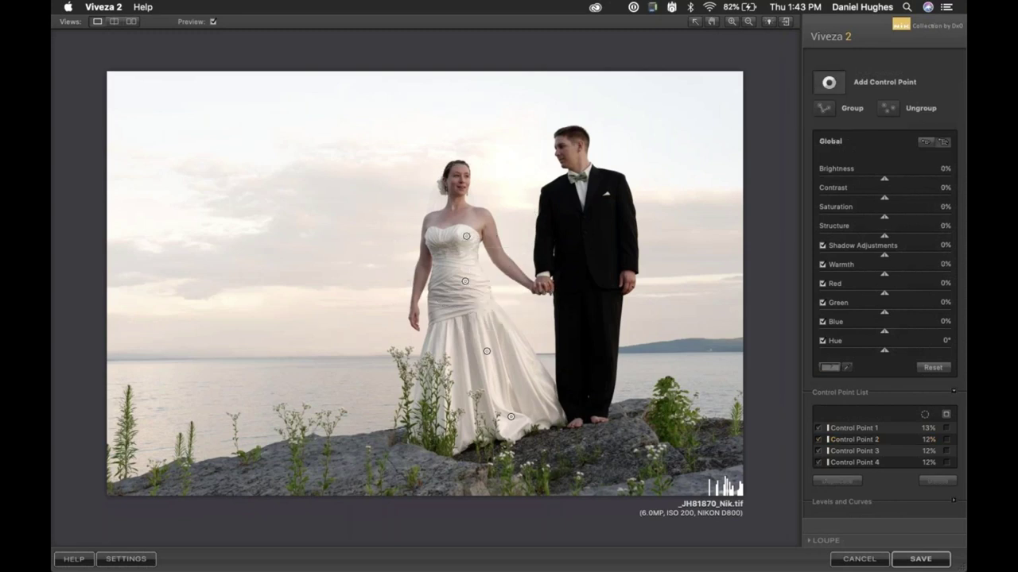
click(478, 222)
drag(478, 222, 530, 276)
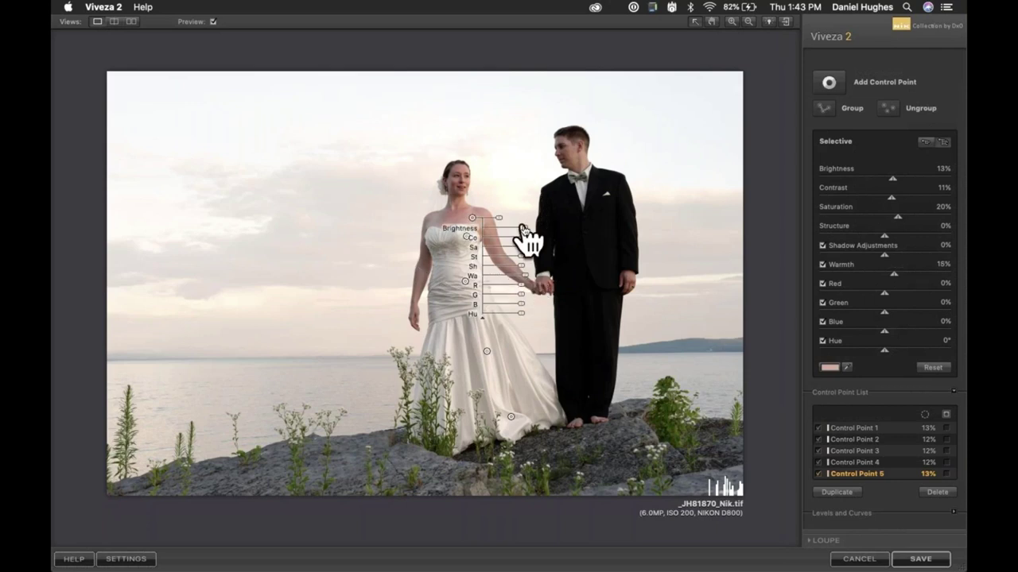
Set the bride's upper-body point to 20% brightness and duplicate it onto her face with a smaller radius
drag(522, 229, 527, 233)
mouse_move(469, 205)
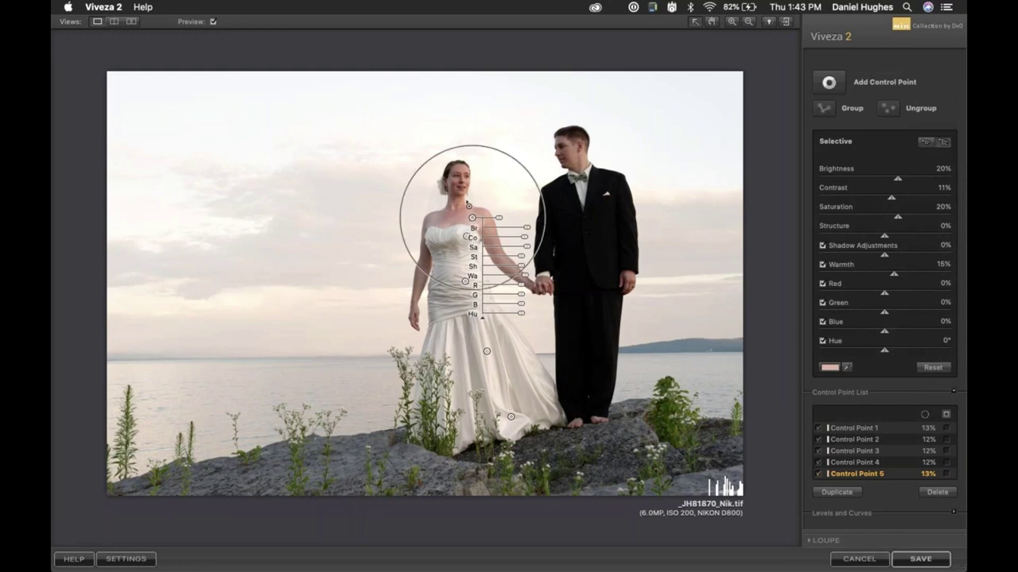
key(super+c)
key(super+v)
click(464, 186)
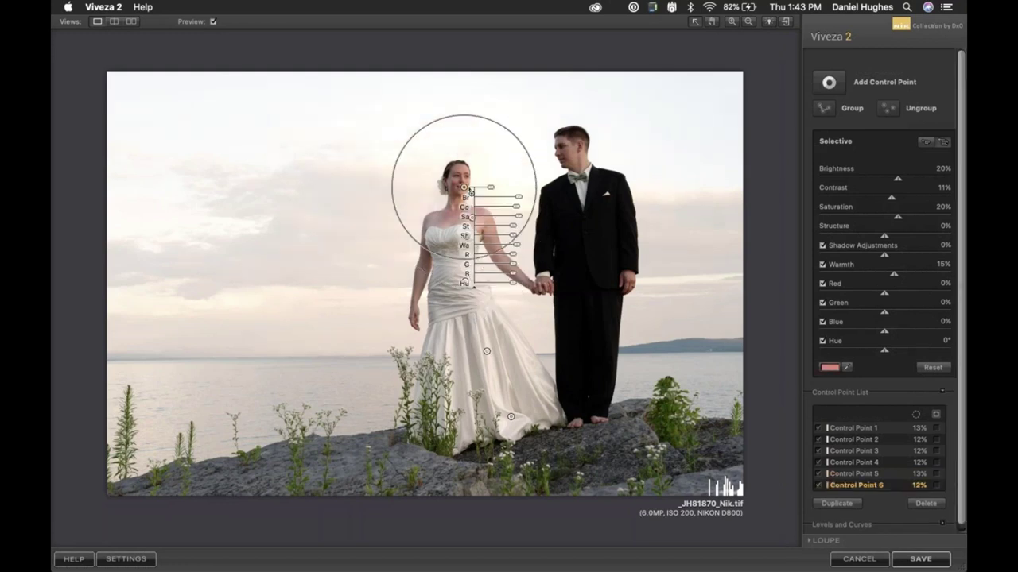
drag(491, 187, 518, 199)
Add a seventh control point on the groom's chest and set its Shadow Adjustments to 53%
click(636, 177)
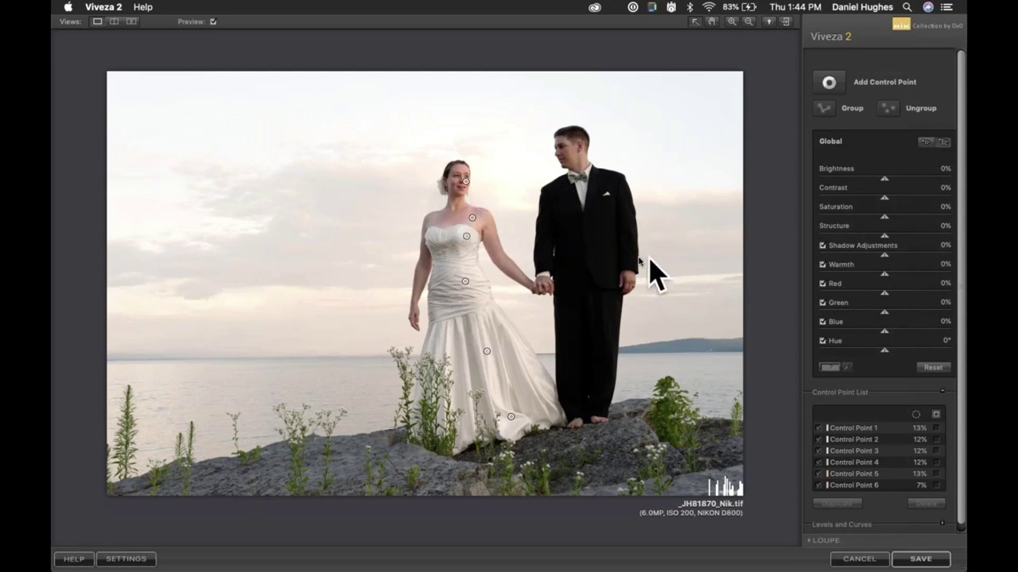
key(super+shift+a)
click(598, 233)
drag(633, 239, 626, 236)
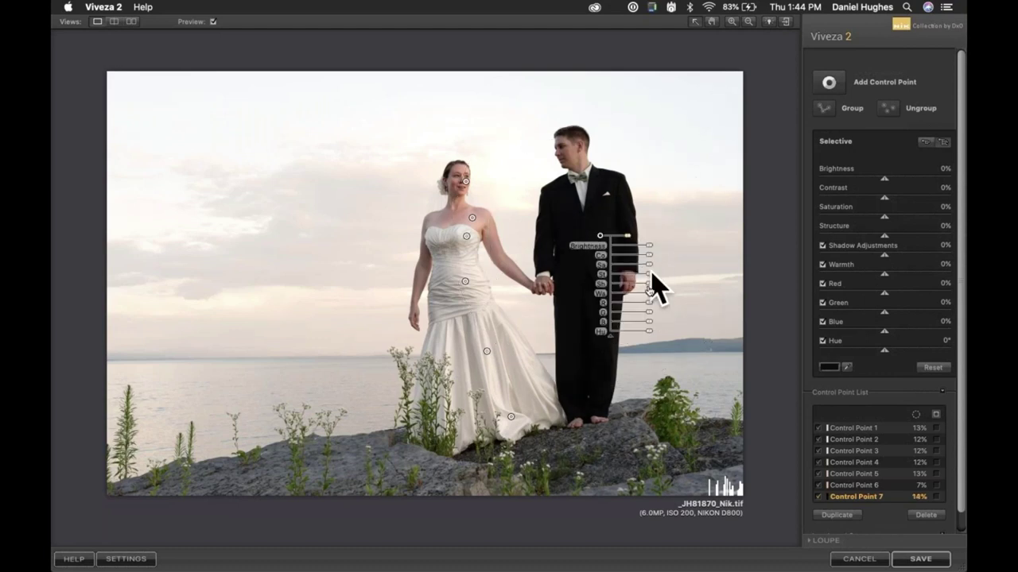
drag(648, 286, 661, 285)
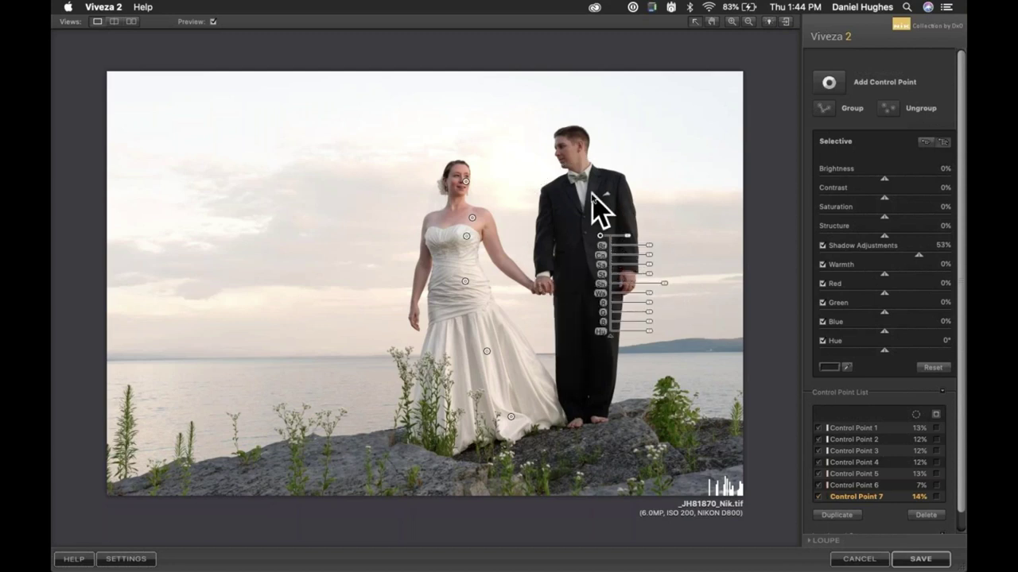
Place an eighth control point on the groom's face with a small radius and 15% brightness
click(557, 202)
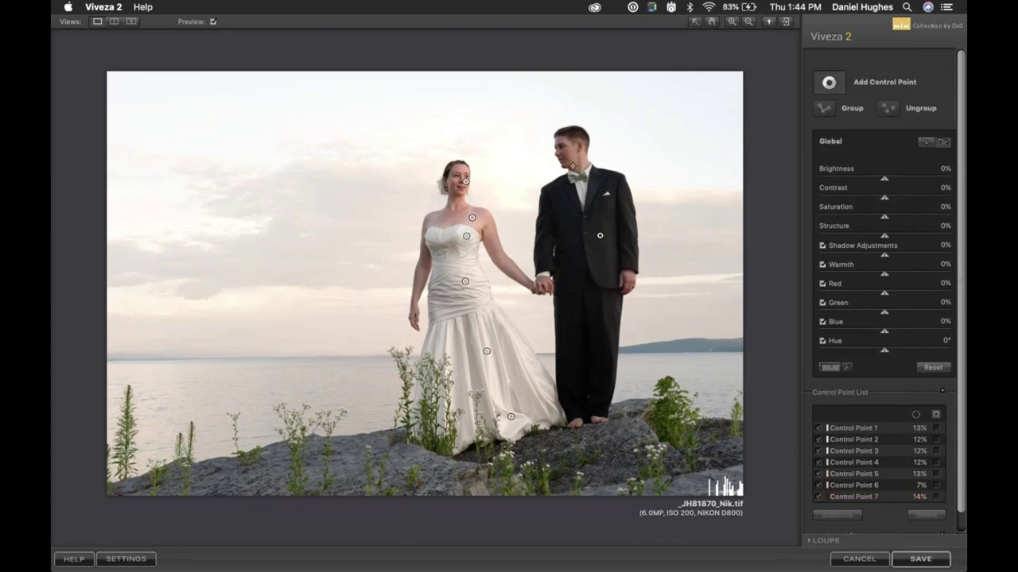
click(571, 157)
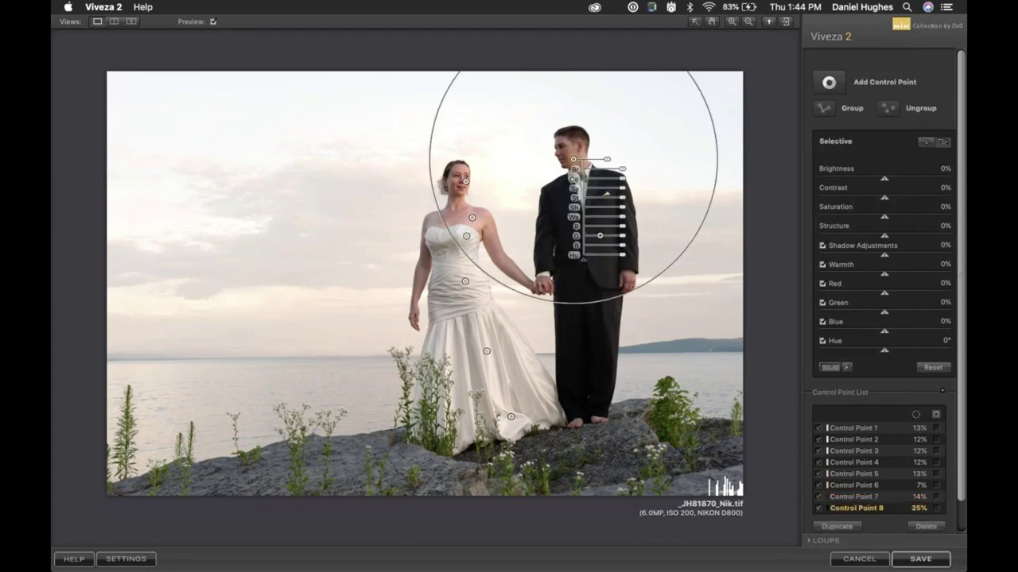
drag(574, 162, 623, 165)
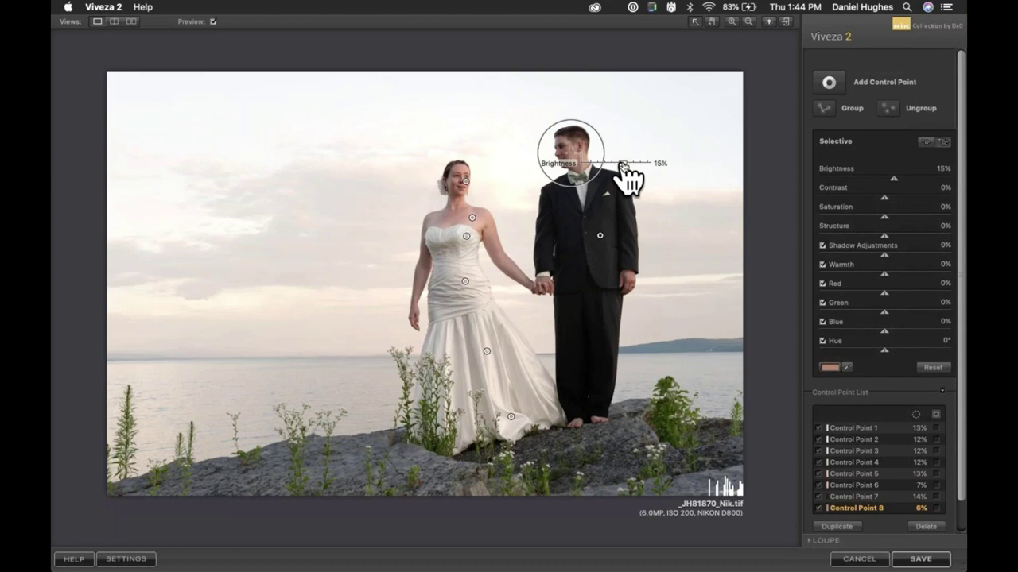
click(462, 131)
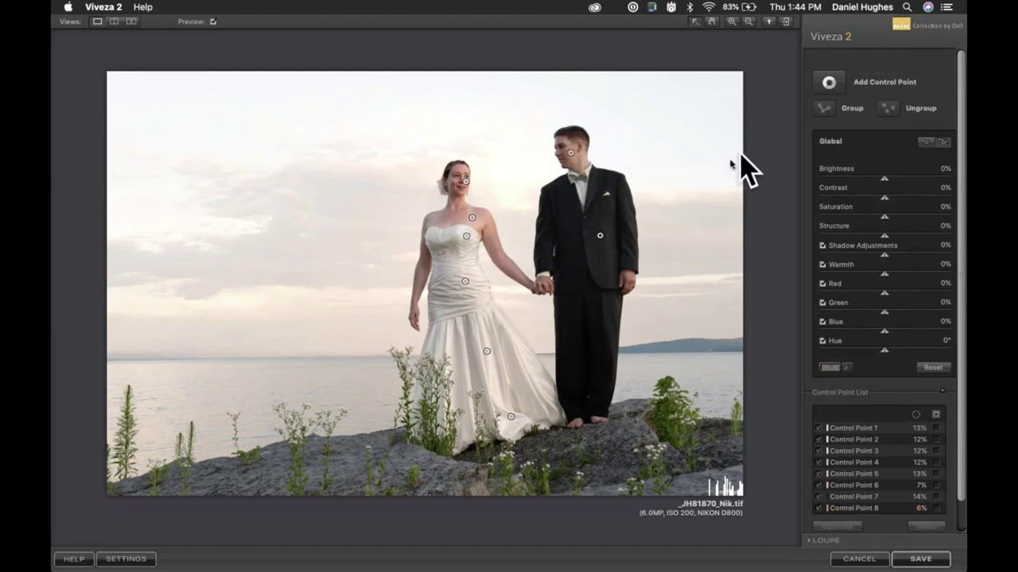
Add an enlarged sky point left of the bride: Brightness -19%, Contrast 11%, Saturation 22%, Structure 42%
click(828, 83)
click(276, 257)
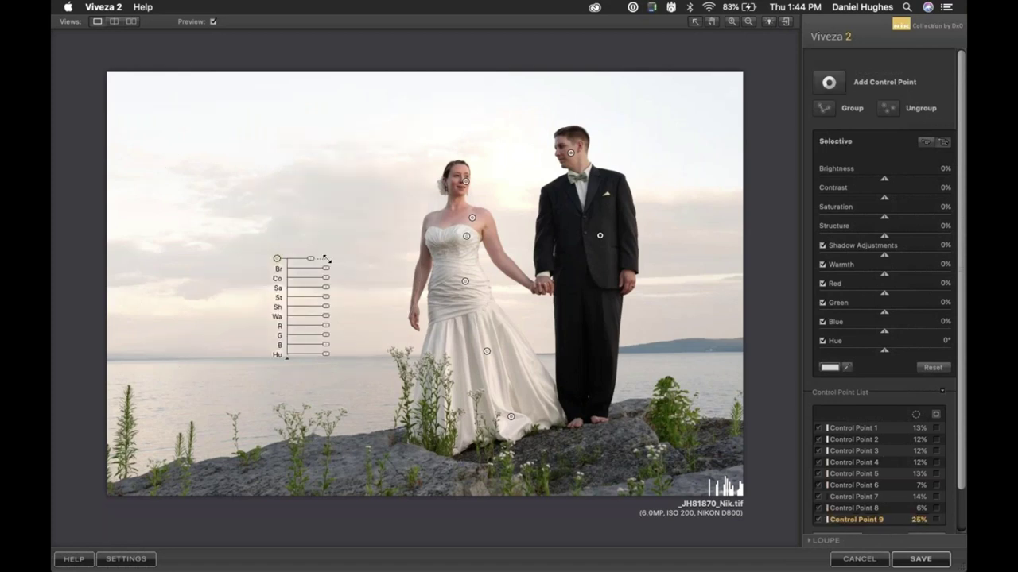
click(281, 264)
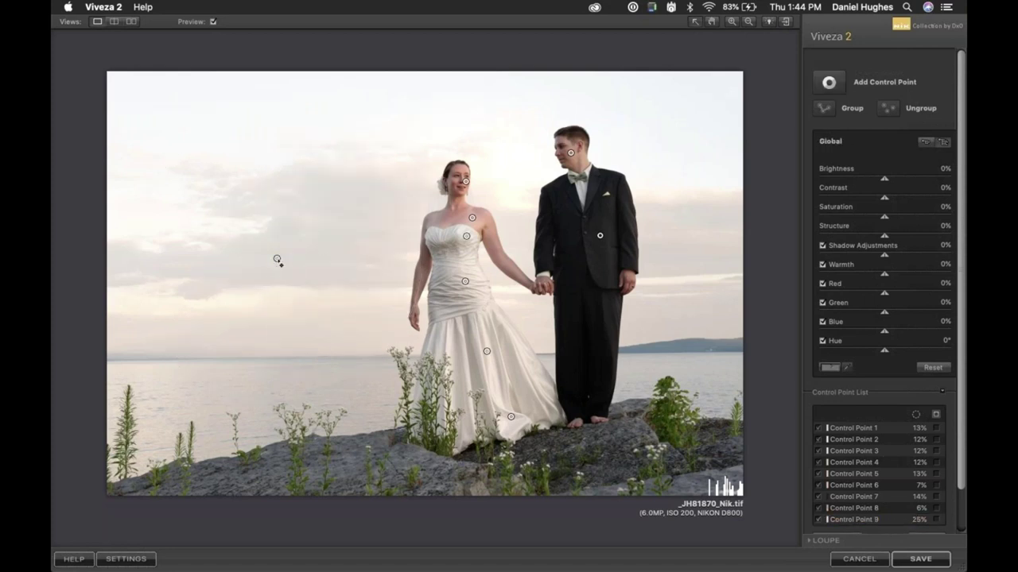
click(276, 259)
drag(308, 261, 323, 262)
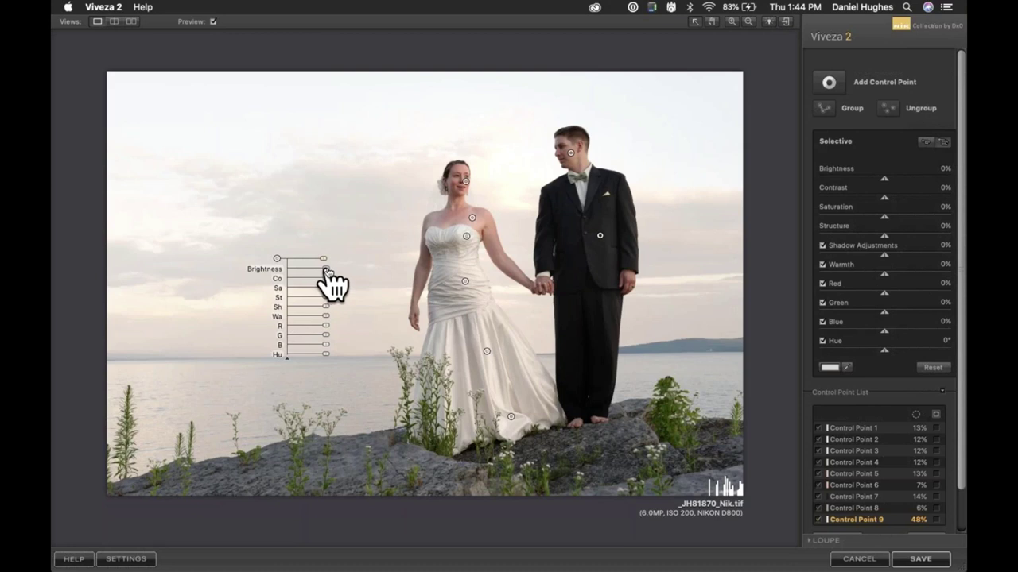
mouse_move(327, 271)
mouse_down()
mouse_move(319, 271)
mouse_move(328, 298)
mouse_move(342, 299)
mouse_move(332, 288)
mouse_up()
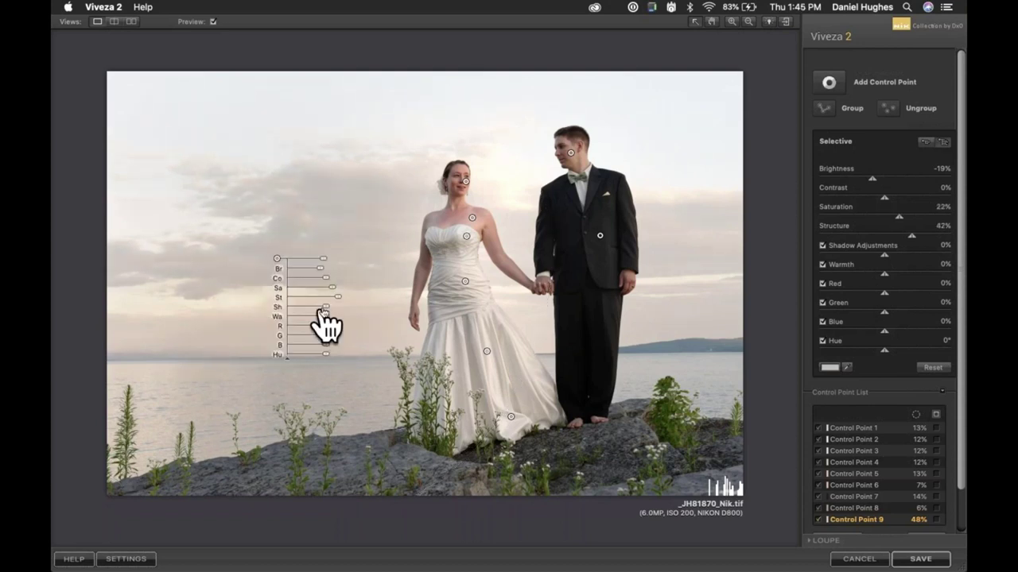
drag(325, 308, 315, 268)
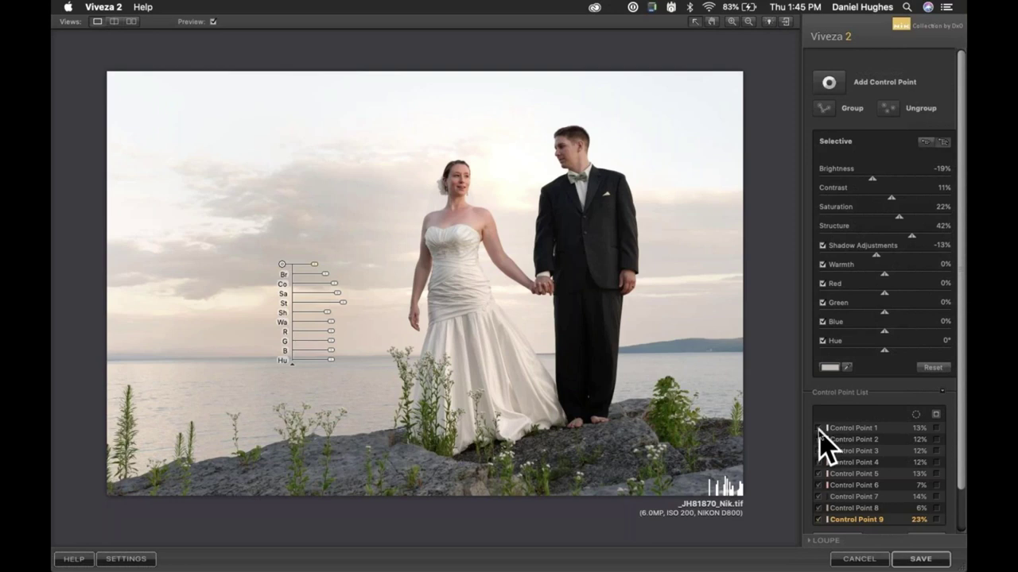
Lower Control Point 9's brightness to -40%, toggling it off and on to compare
scroll(818, 430, down, 1)
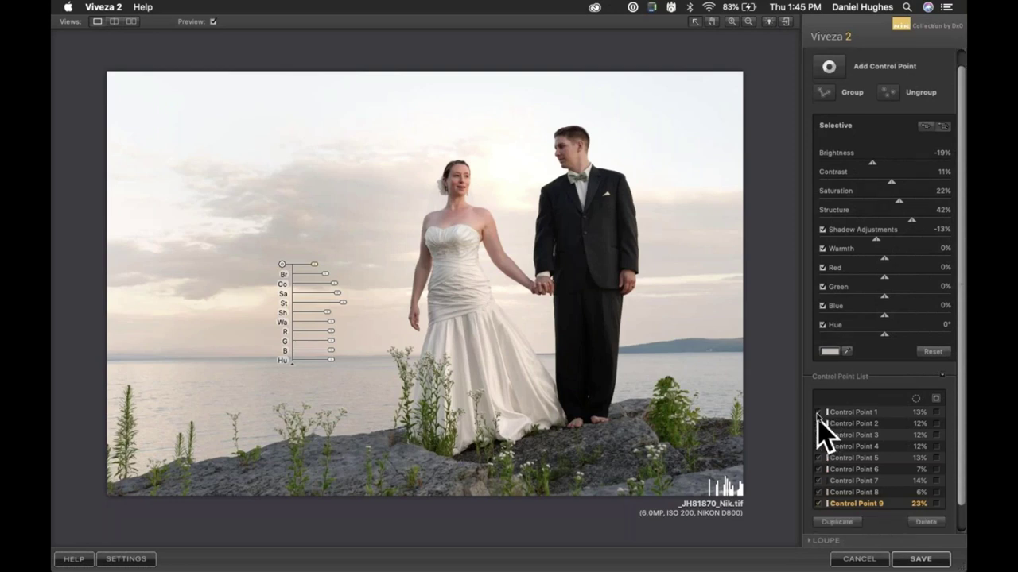
click(819, 505)
click(819, 505)
drag(326, 275, 316, 277)
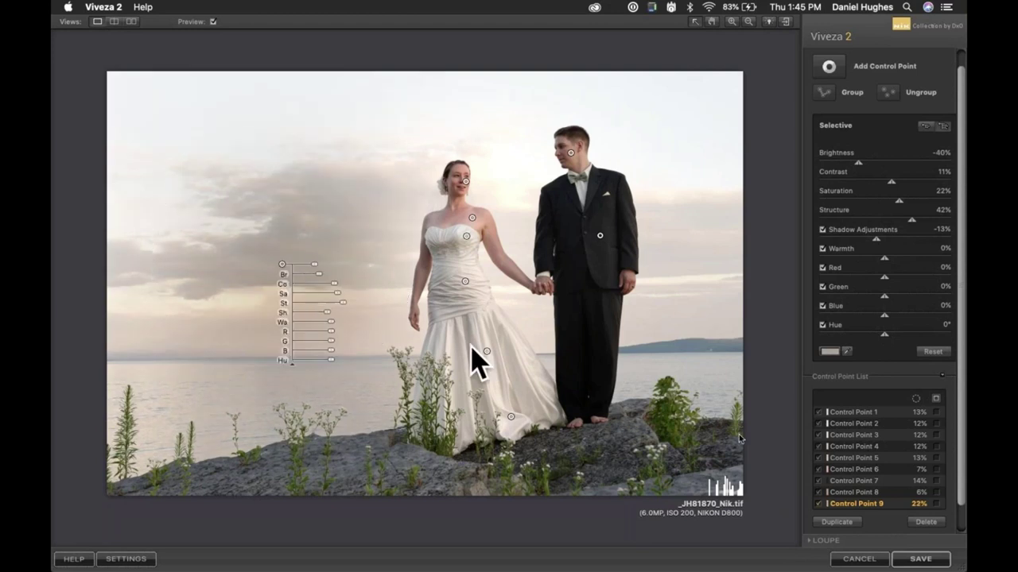
click(819, 506)
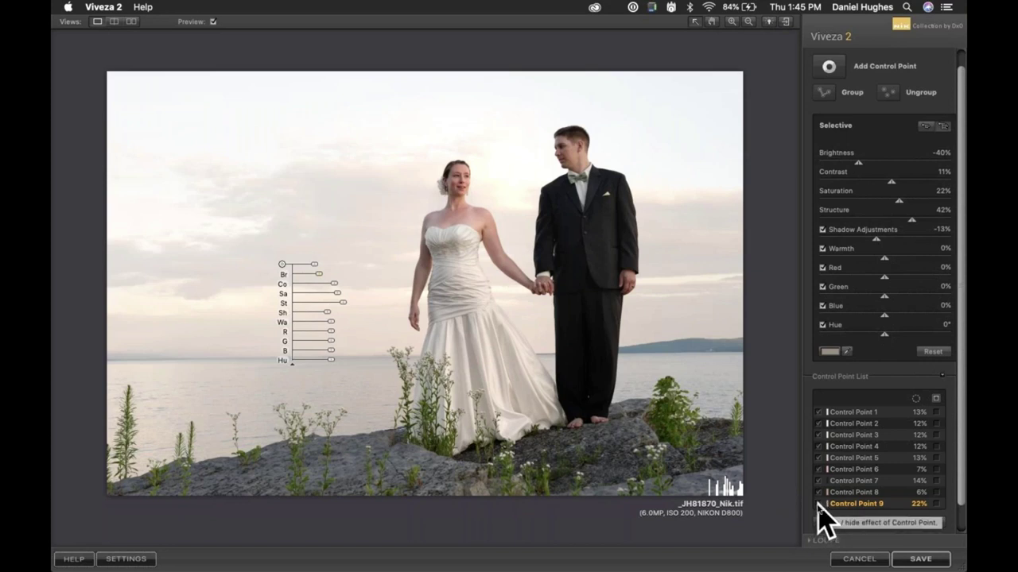
click(819, 506)
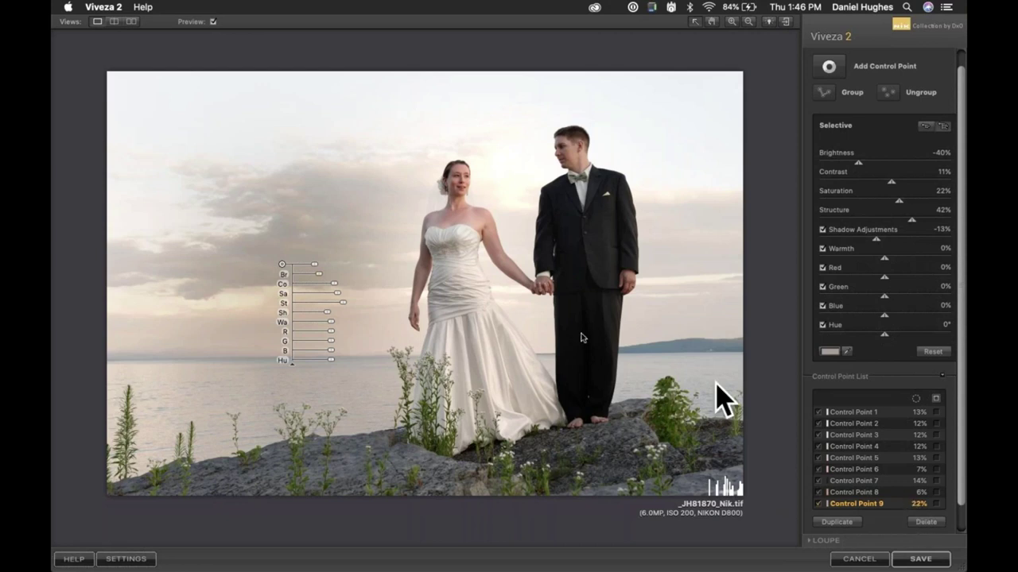
drag(314, 267, 315, 270)
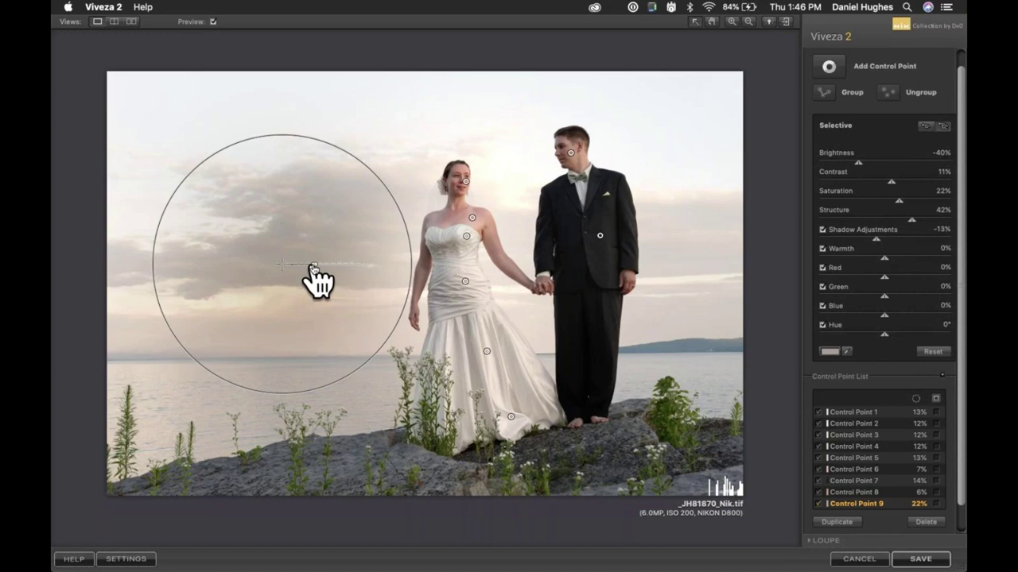
drag(312, 266, 363, 266)
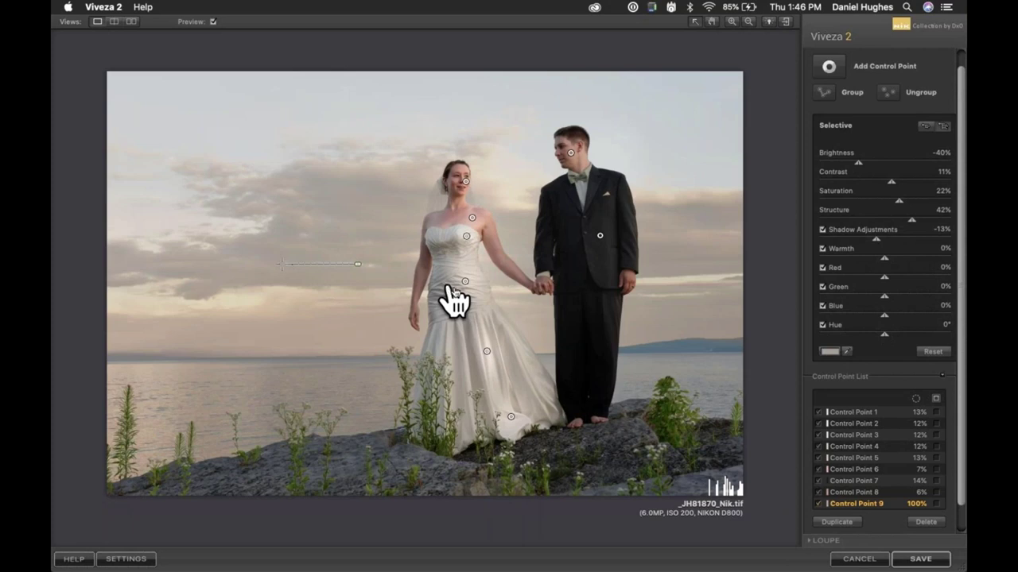
mouse_move(321, 261)
mouse_down()
mouse_move(303, 256)
mouse_move(322, 261)
mouse_move(303, 257)
mouse_move(313, 267)
mouse_up()
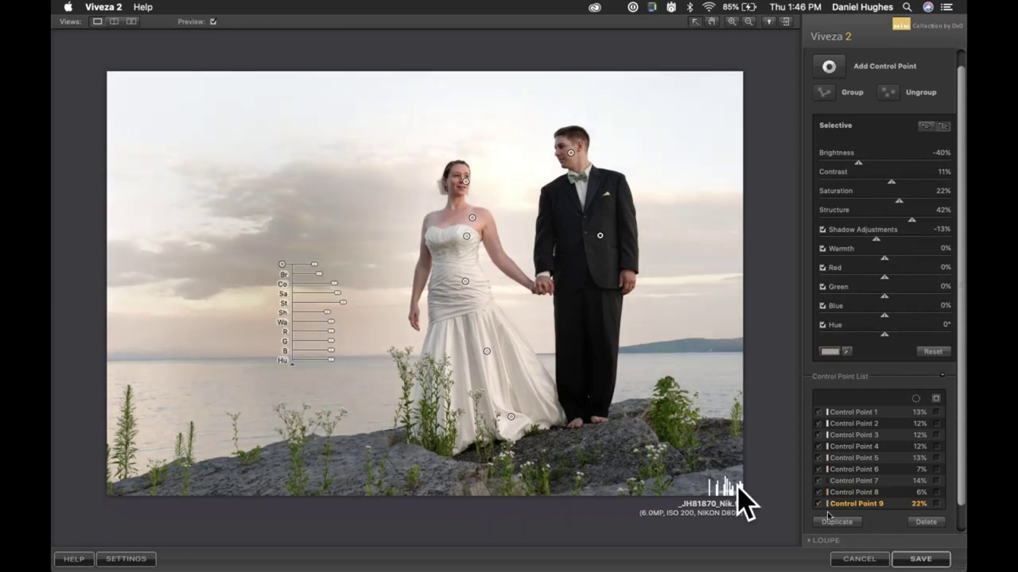
click(937, 504)
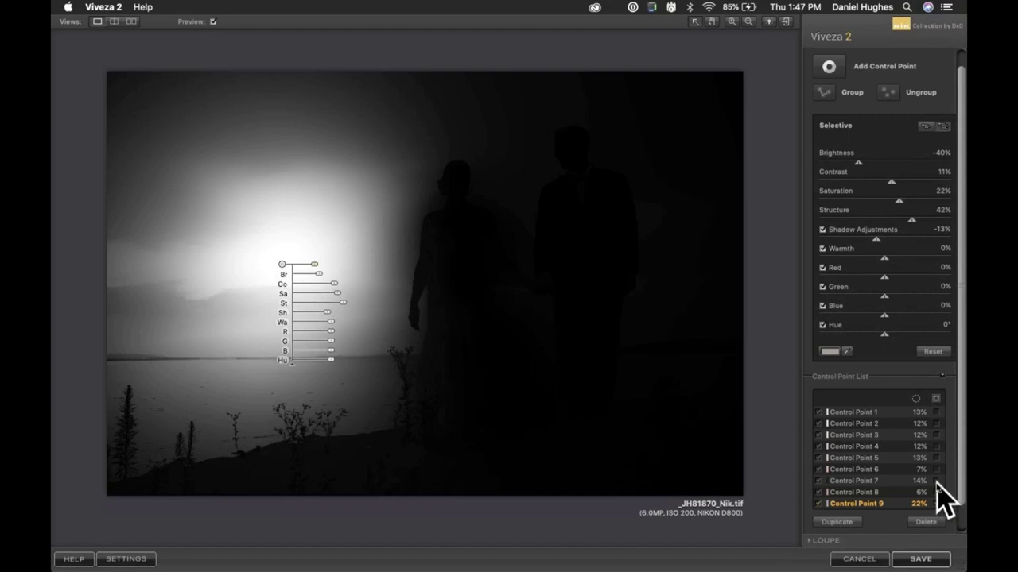
click(936, 481)
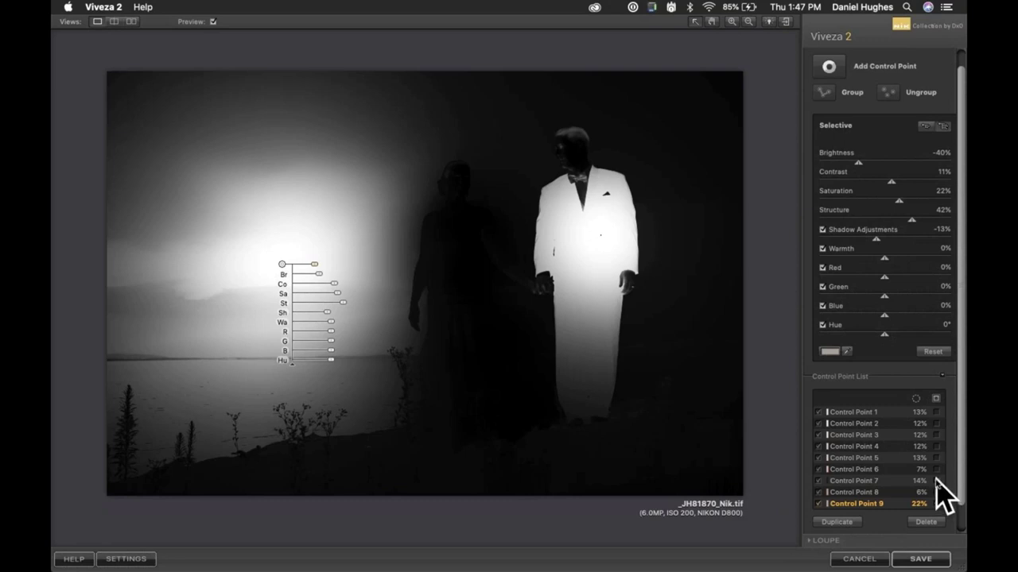
click(936, 481)
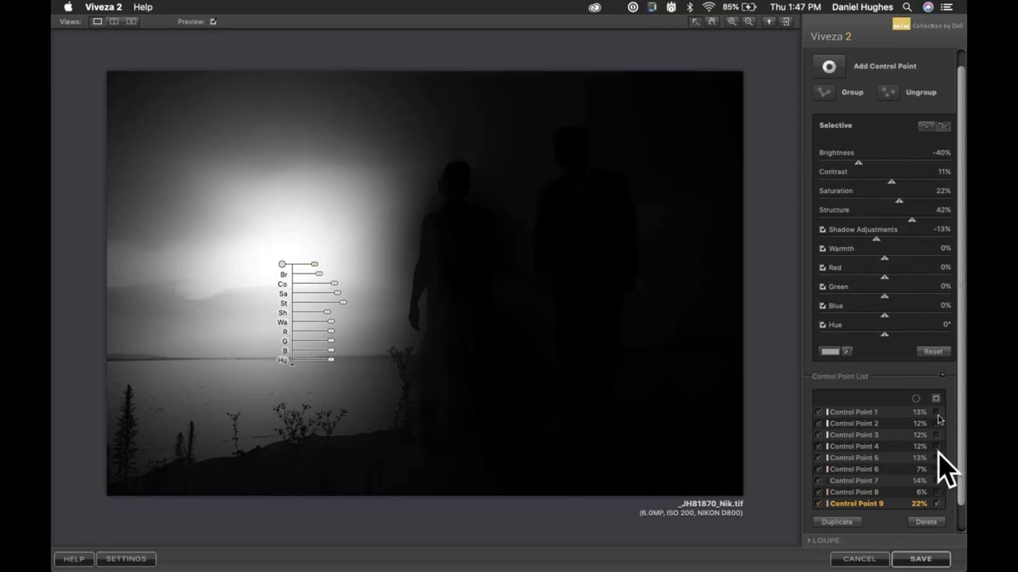
click(936, 400)
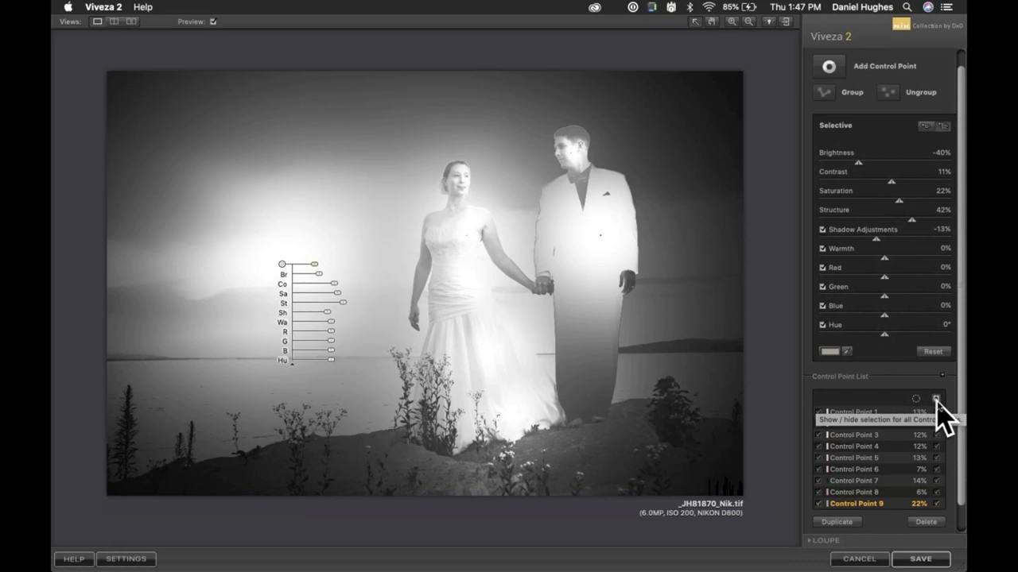
click(936, 399)
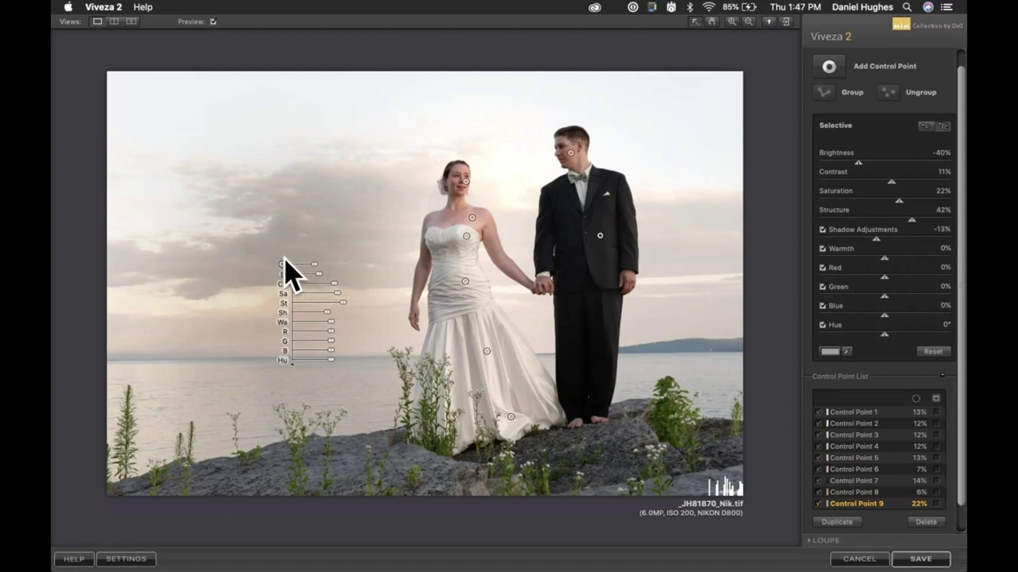
Widen Control Point 9 to 46% with Brightness -28%, Warmth 11% and Contrast 40%
drag(314, 264, 341, 286)
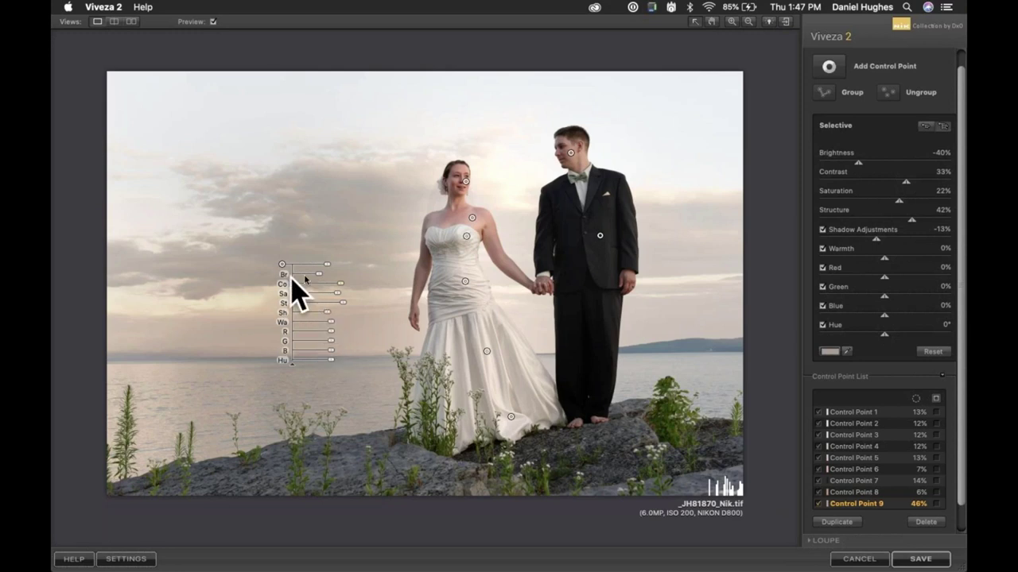
drag(319, 275, 373, 248)
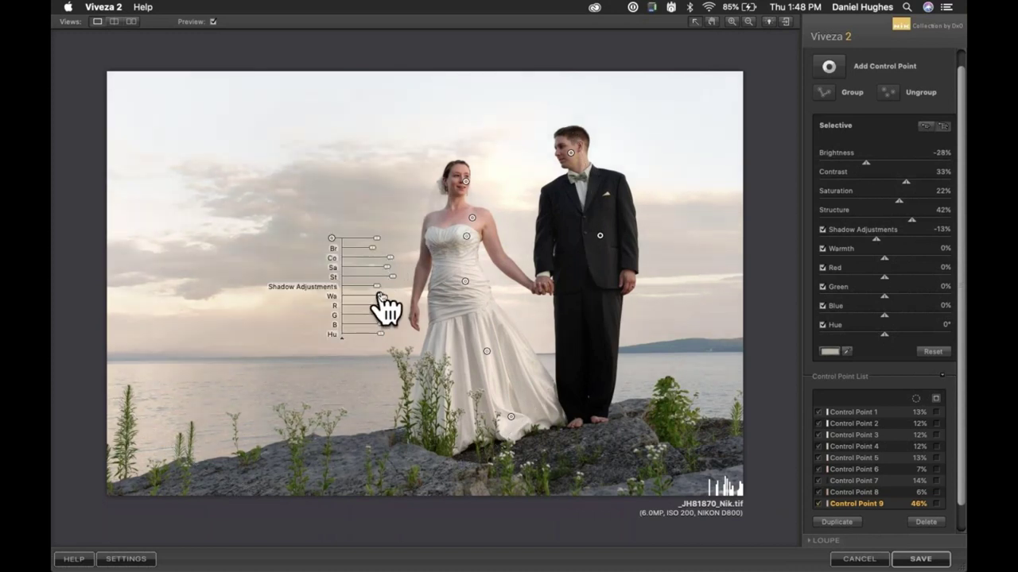
mouse_move(380, 295)
mouse_down()
mouse_move(374, 337)
mouse_move(381, 307)
mouse_move(387, 312)
mouse_move(381, 295)
mouse_up()
drag(388, 256, 390, 268)
Place a tenth control point in the upper-left sky with Warmth -23% over a 67% size
click(131, 141)
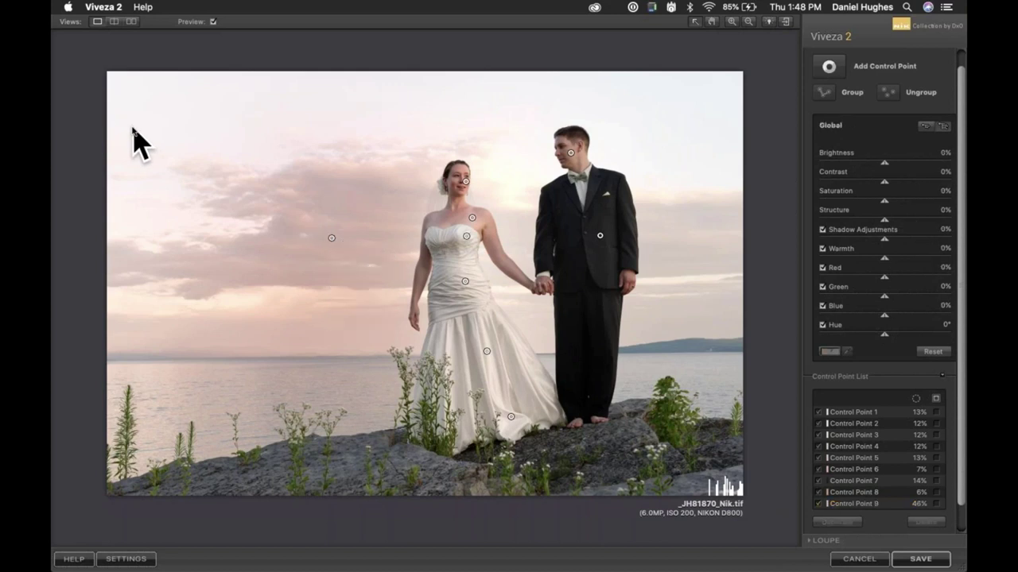
click(148, 105)
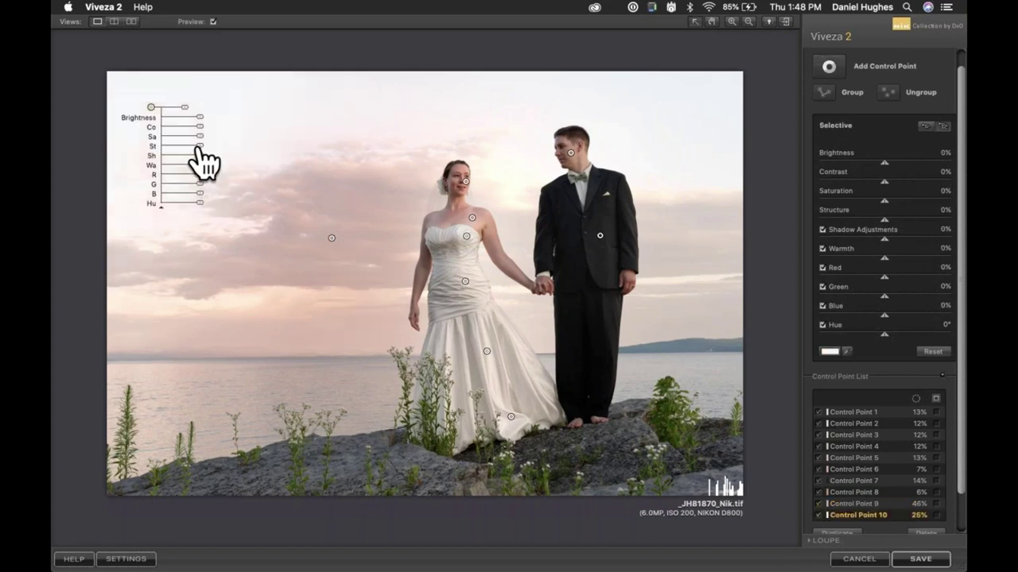
drag(199, 166, 197, 165)
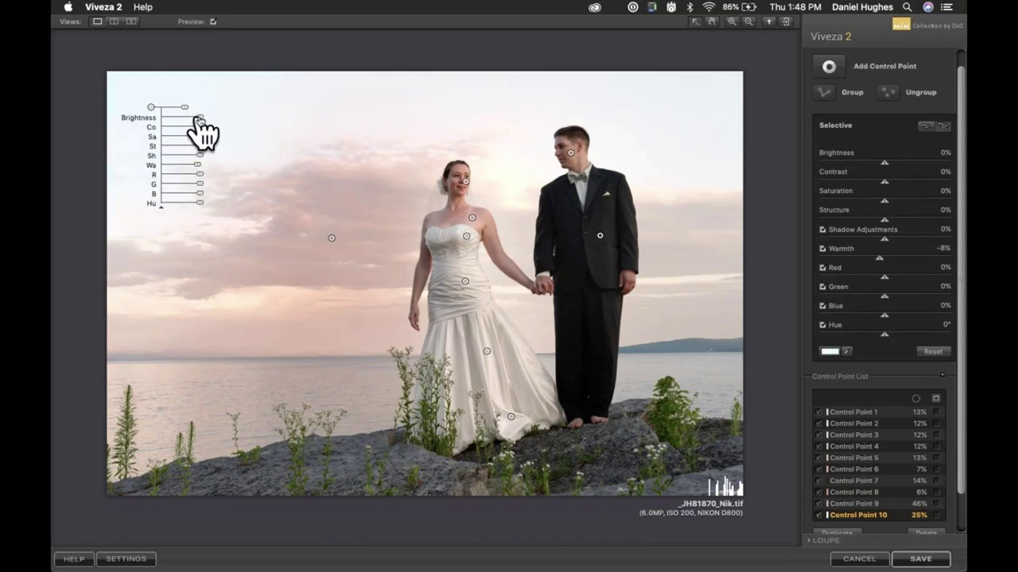
drag(190, 107, 196, 167)
Paste an eleventh sky control point and switch to the before/after split preview
click(330, 259)
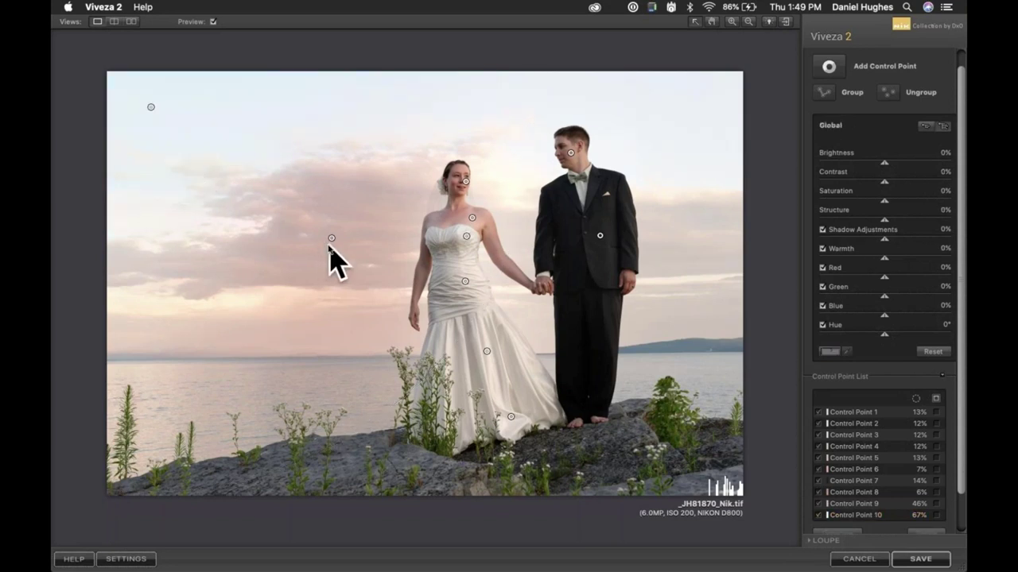
key(super+v)
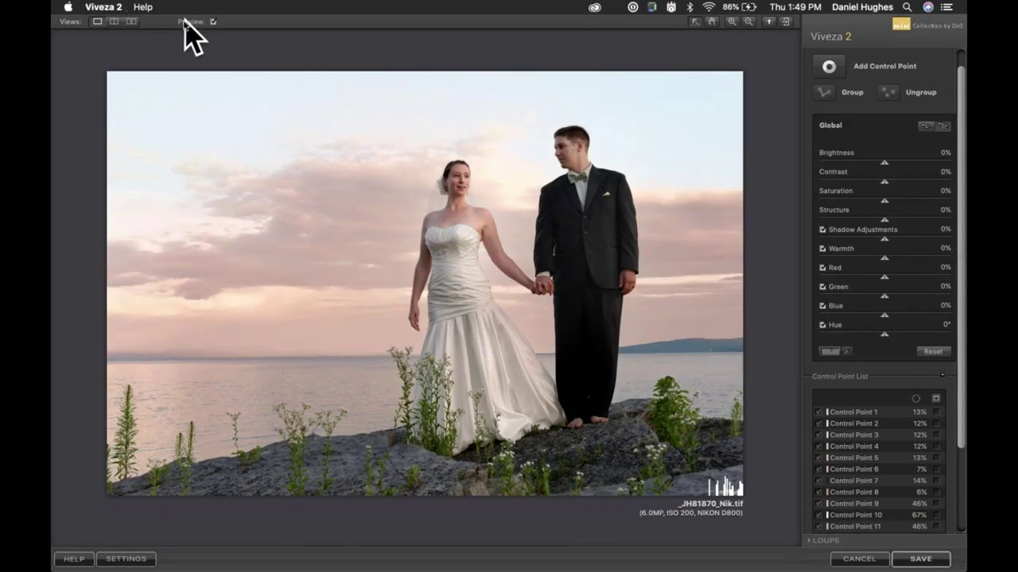
click(114, 21)
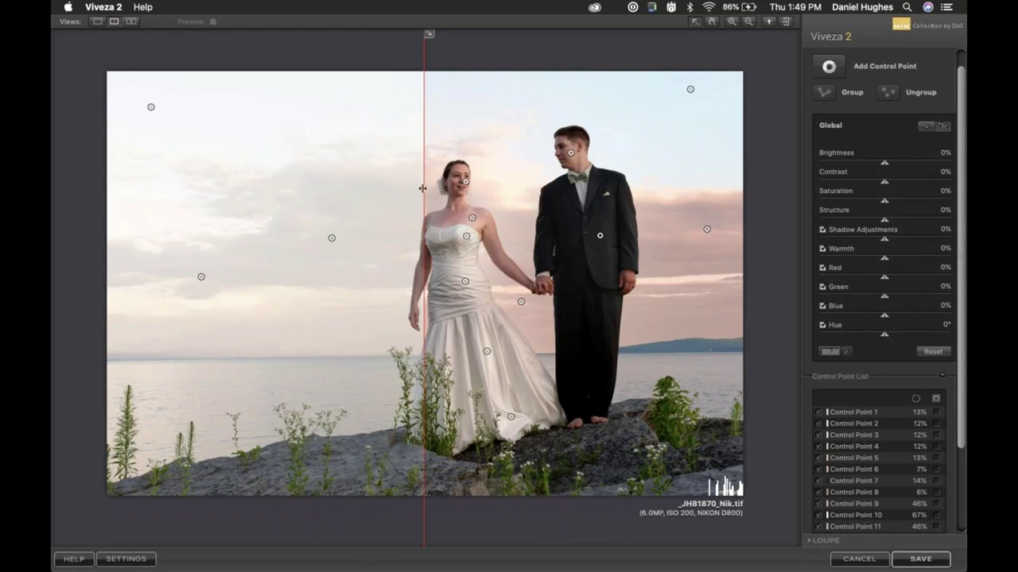
Sweep the split divider to compare original and edit, return to single view, and save
drag(422, 188, 785, 198)
drag(726, 157, 58, 81)
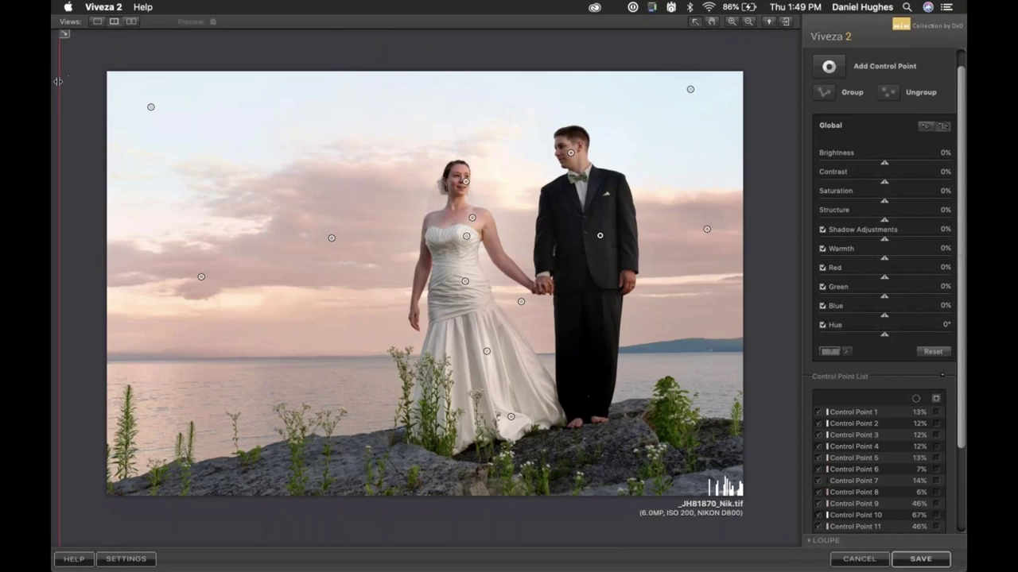
click(97, 21)
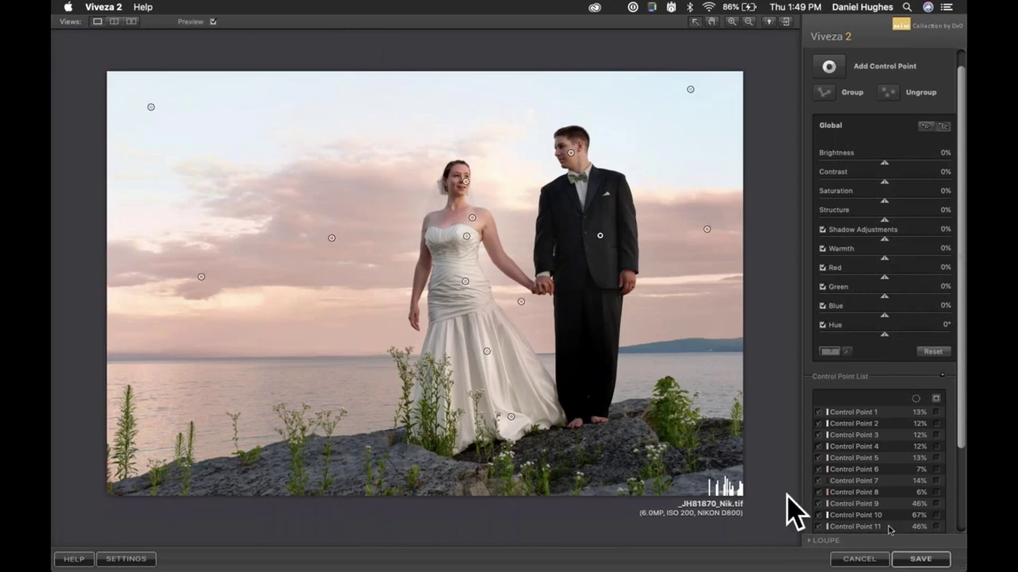
click(920, 559)
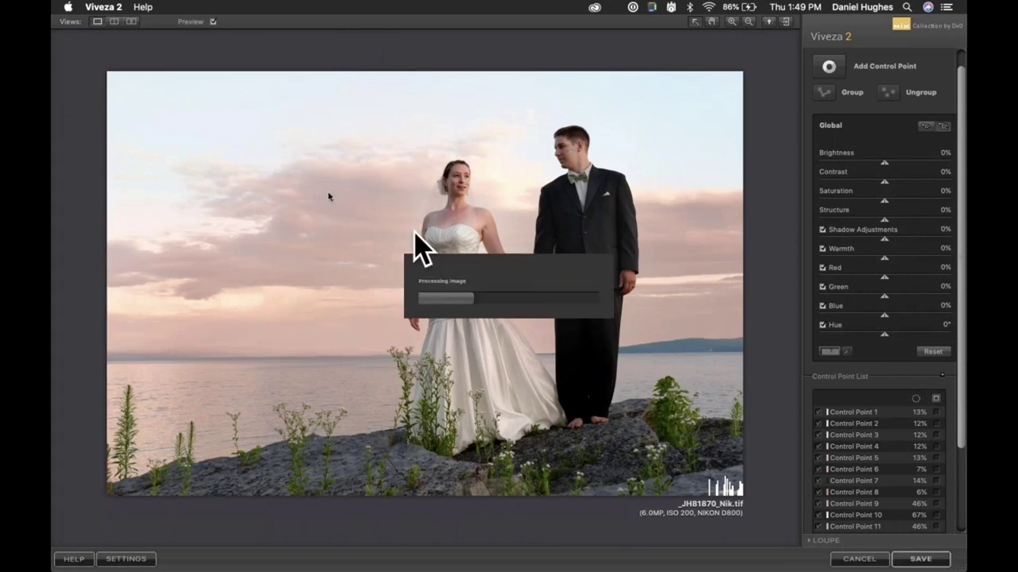